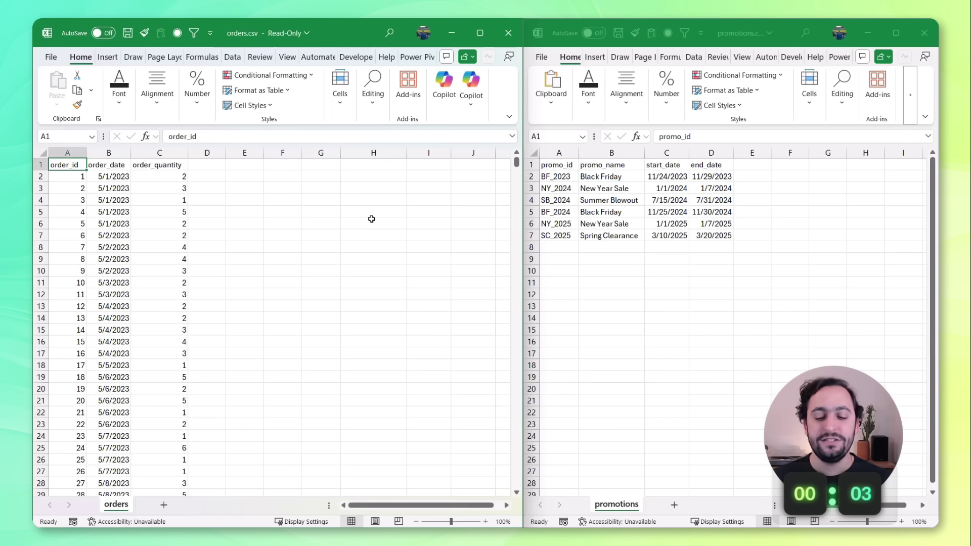
# - Paste the promotions table A1:D7 into orders at G1 with source formatting, then maximize the window
pyautogui.click(557, 232)
pyautogui.moveTo(559, 167); pyautogui.dragTo(705, 230)
pyautogui.hotkey('ctrl', 'c')
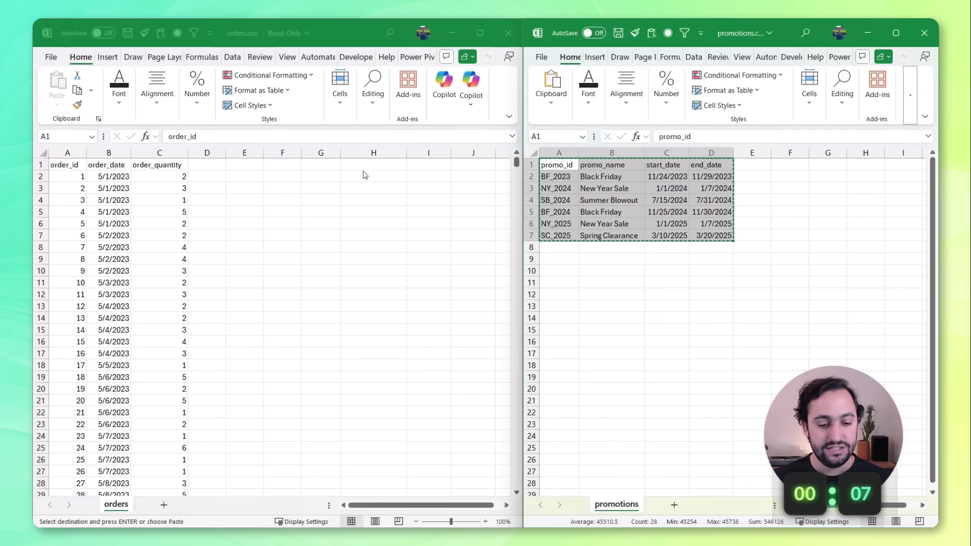
pyautogui.click(332, 163)
pyautogui.click(332, 163)
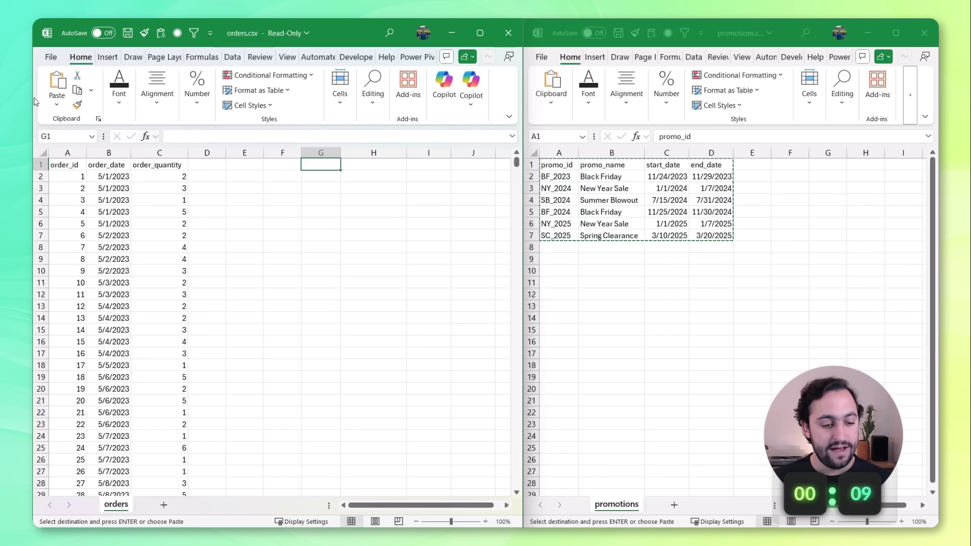
pyautogui.click(56, 104)
pyautogui.click(81, 158)
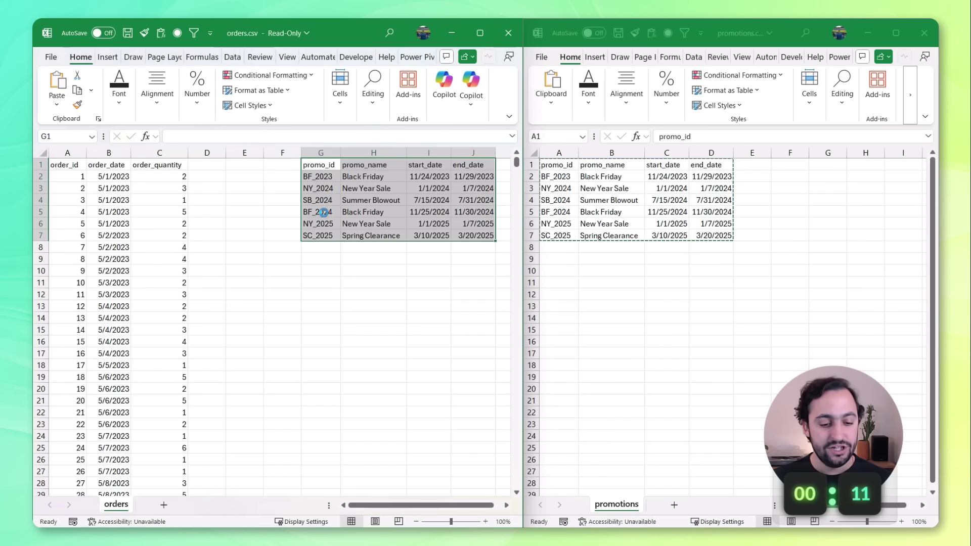
pyautogui.click(330, 169)
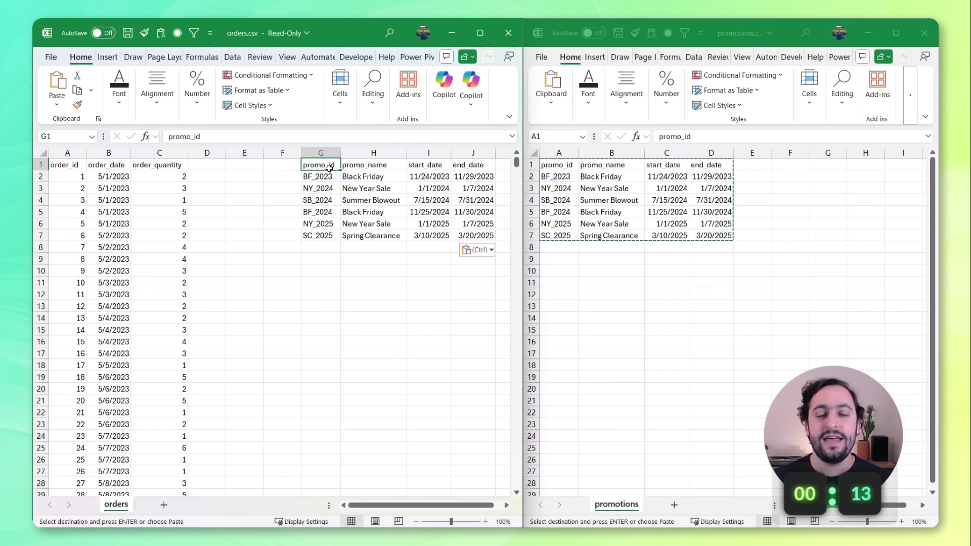
pyautogui.click(480, 33)
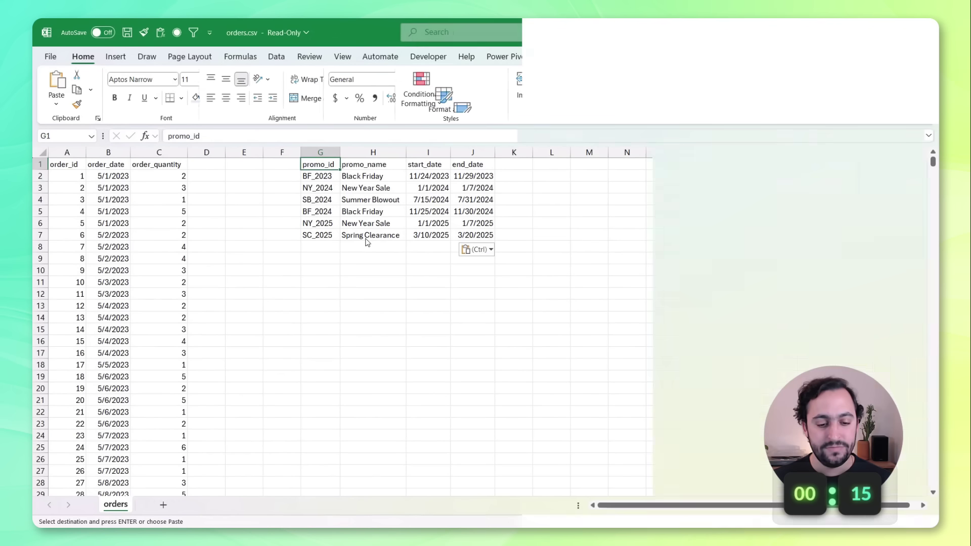
# - Add the promo_id header in D1 and confirm the order and promotion dates are real dates
pyautogui.click(201, 164)
pyautogui.press('Return')
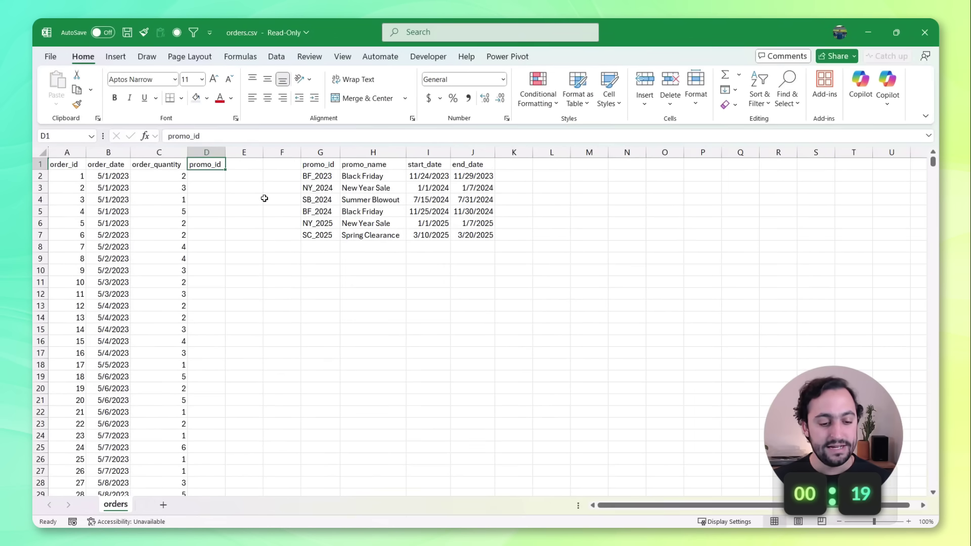
pyautogui.click(116, 179)
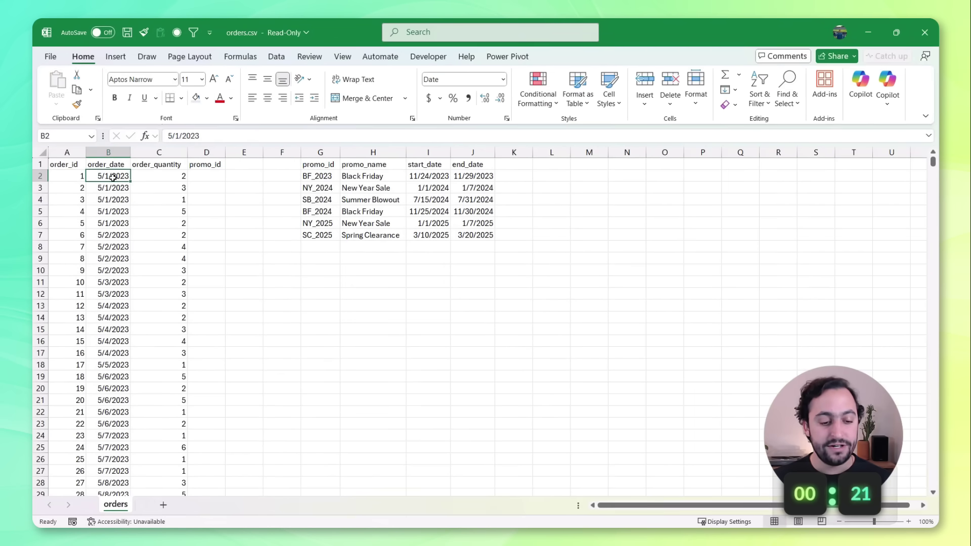
pyautogui.moveTo(429, 176); pyautogui.dragTo(470, 233)
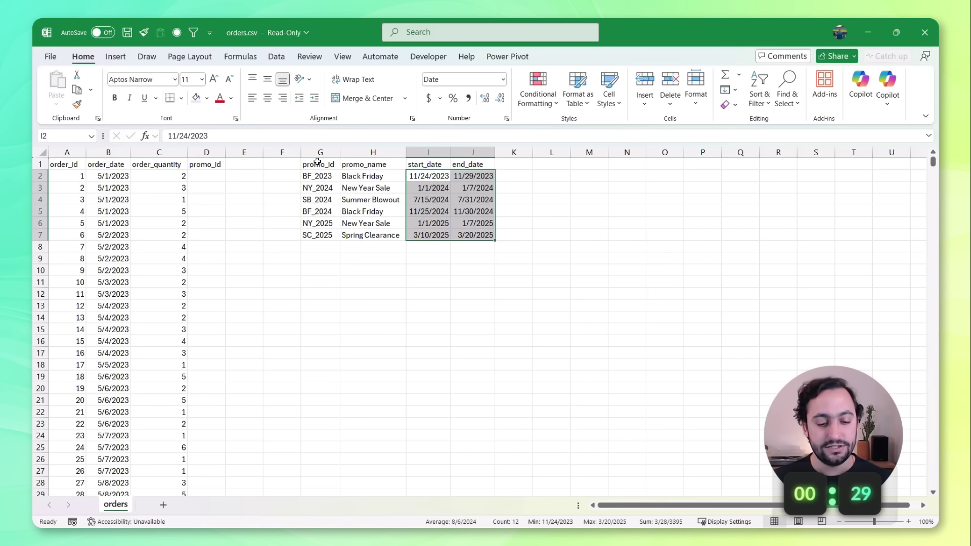
# - Create names for G1:J7 from the top row only, so promo_id refers to G2:G7
pyautogui.moveTo(317, 162); pyautogui.dragTo(475, 232)
pyautogui.click(241, 56)
pyautogui.click(530, 105)
pyautogui.click(513, 217)
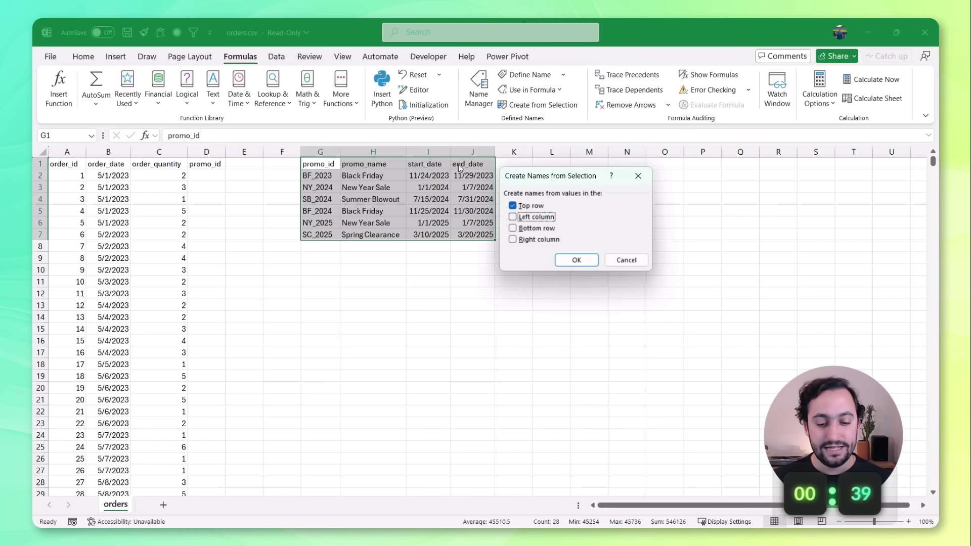
pyautogui.click(577, 260)
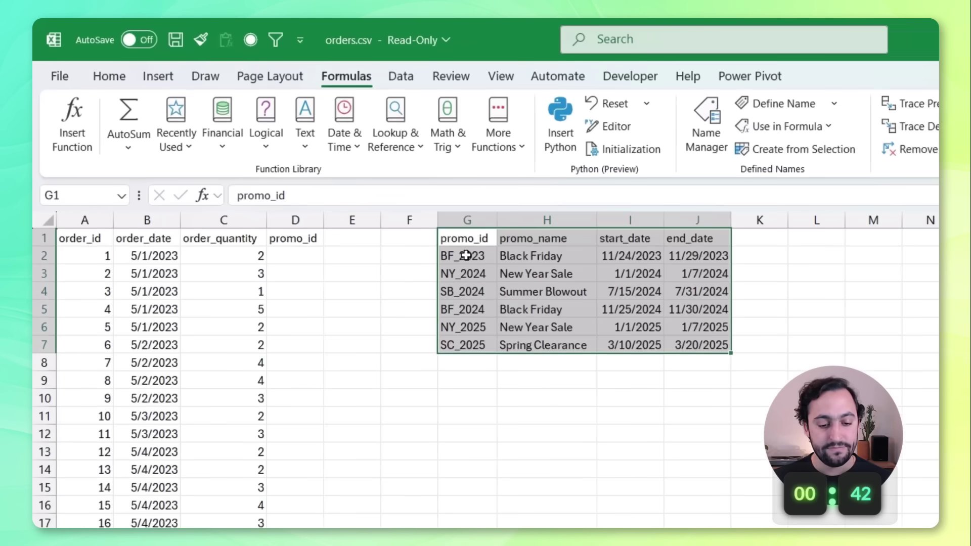
pyautogui.moveTo(466, 256); pyautogui.dragTo(466, 340)
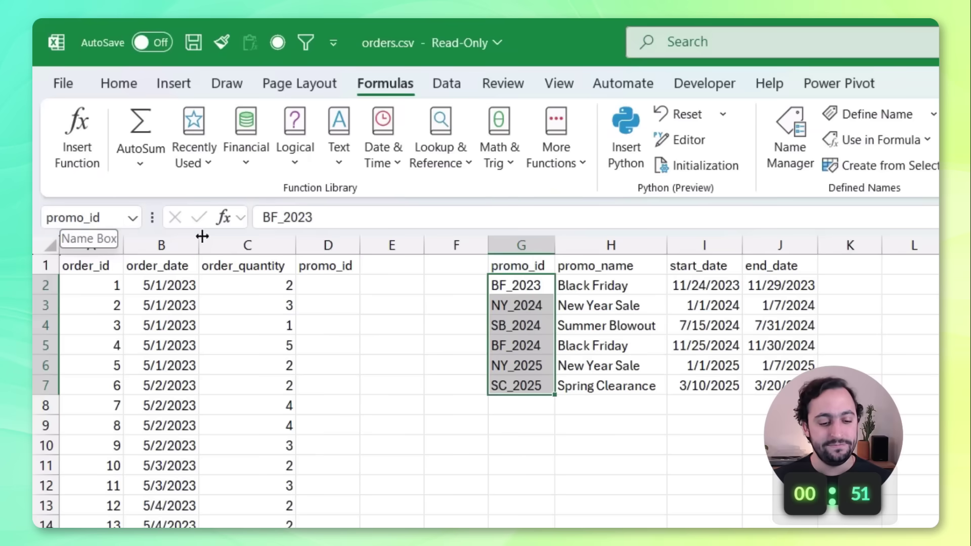
# - Enter =FILTER(promo_id,(start_date<=B2)*(end_date>=B2),"") in D2
pyautogui.click(328, 285)
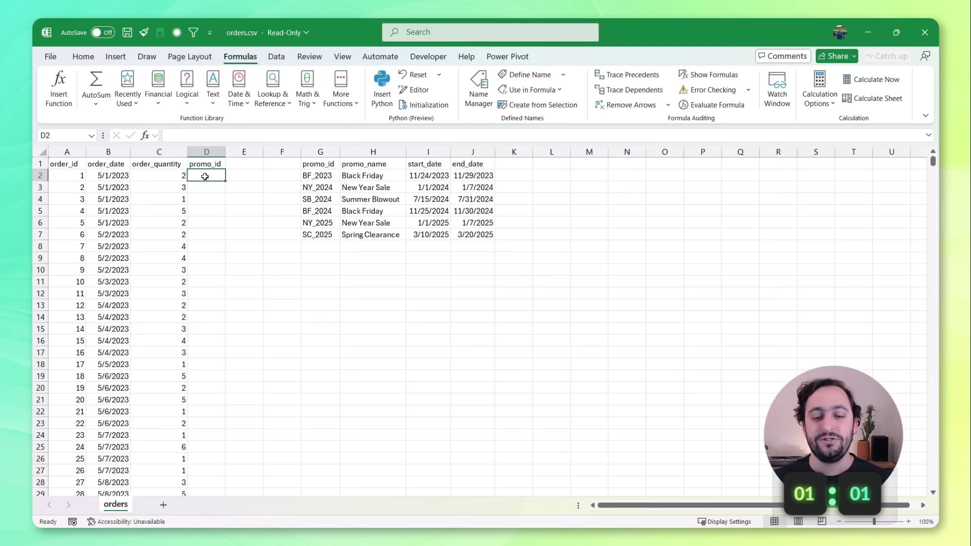
pyautogui.write('=FILTER(')
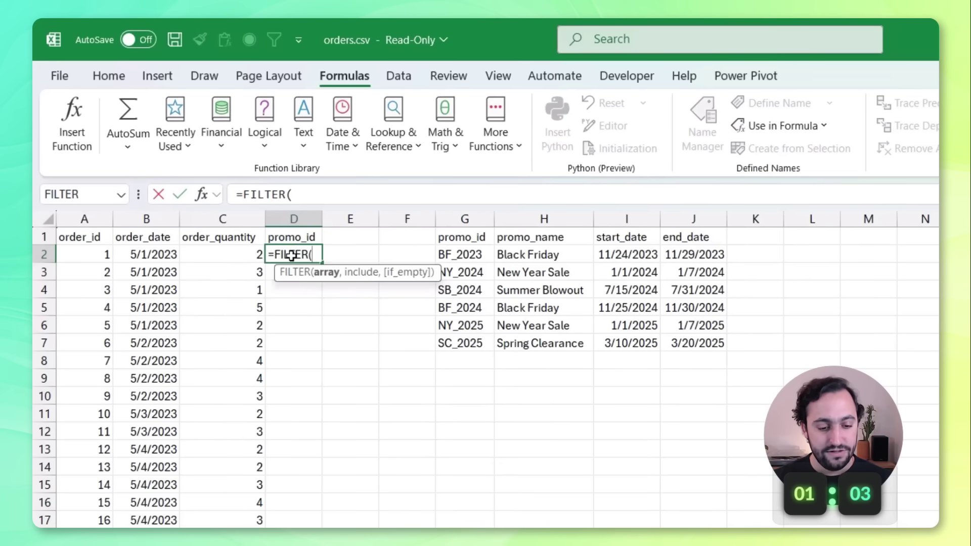
pyautogui.write('promo')
pyautogui.press('Tab')
pyautogui.write(',')
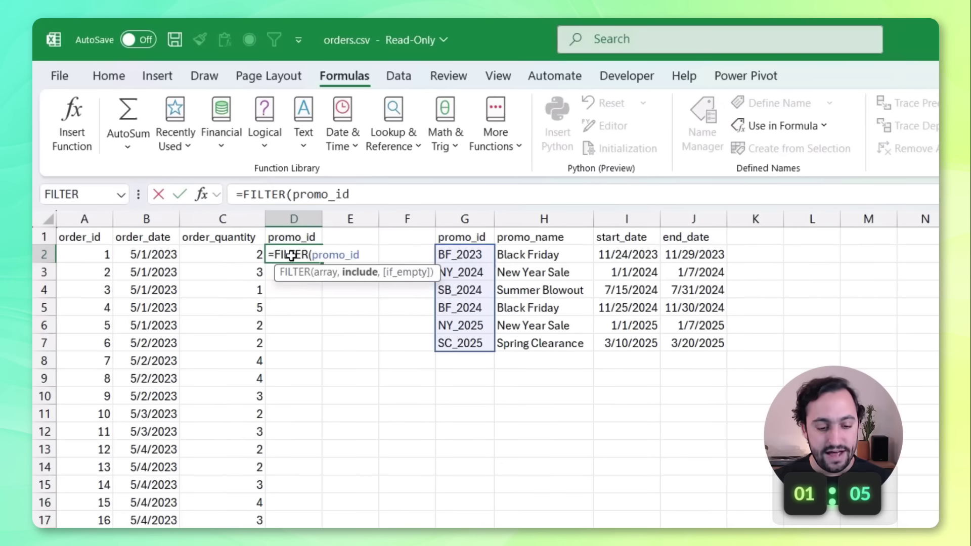
pyautogui.write('start')
pyautogui.press('Tab')
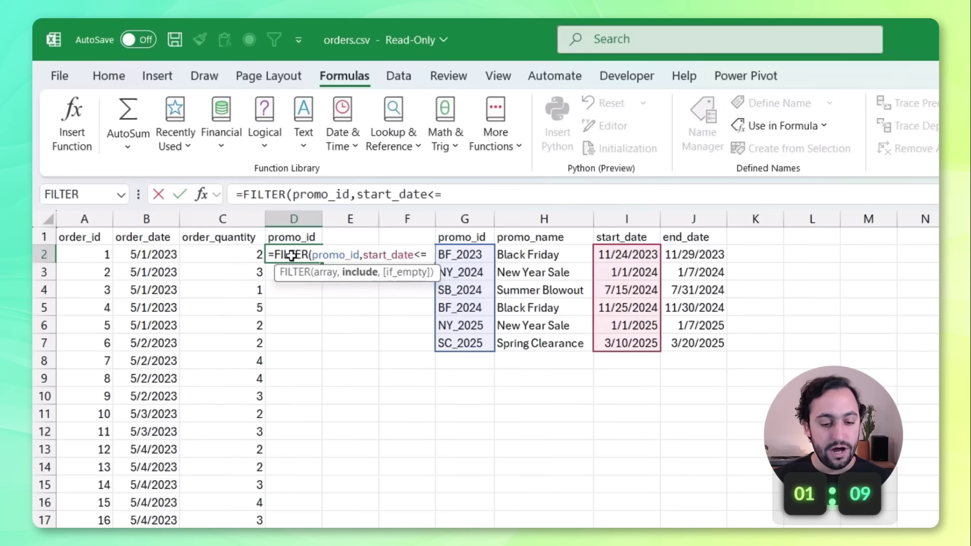
pyautogui.click(156, 257)
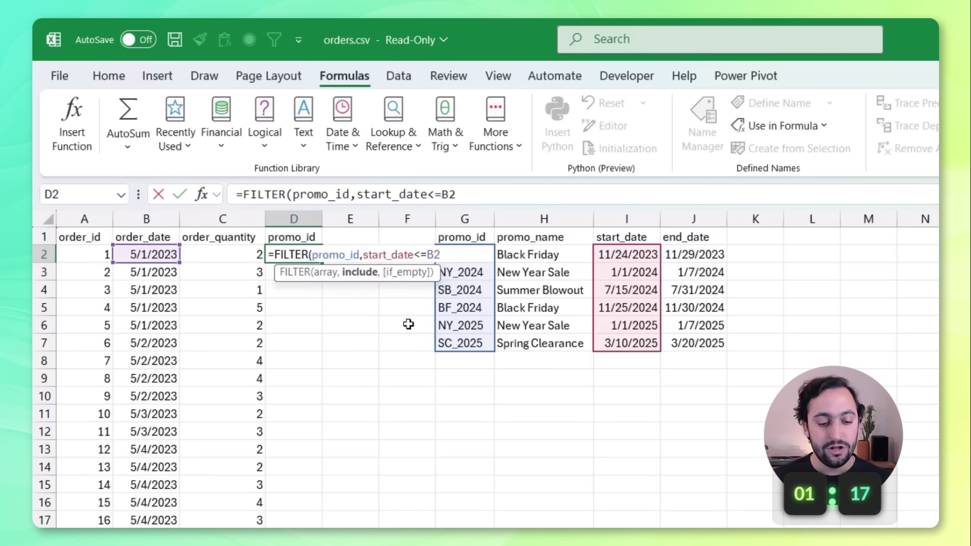
pyautogui.write('(')
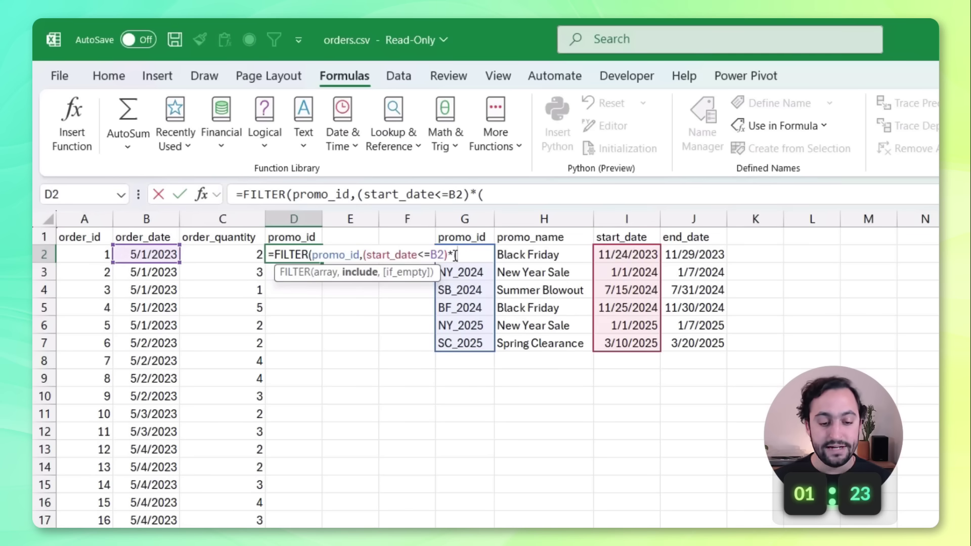
pyautogui.write('end')
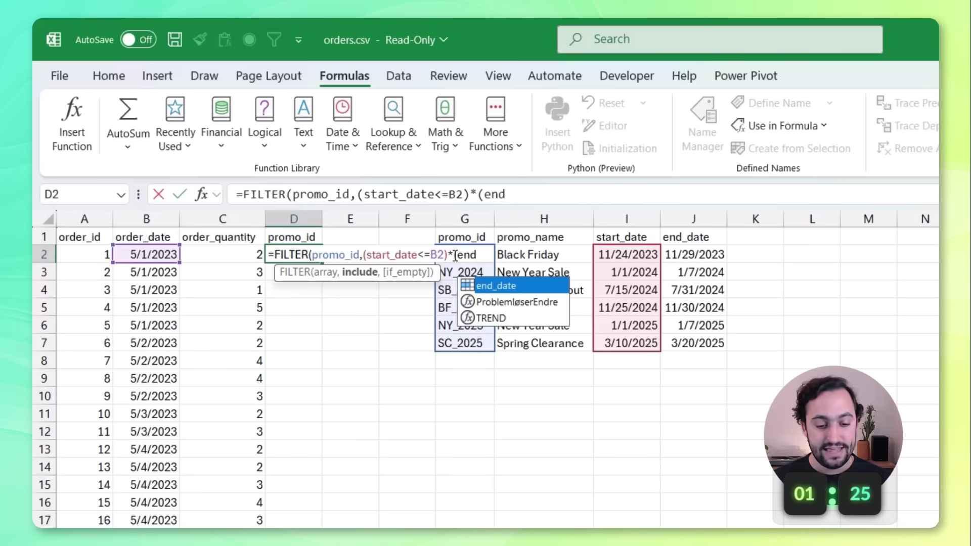
pyautogui.press('Tab')
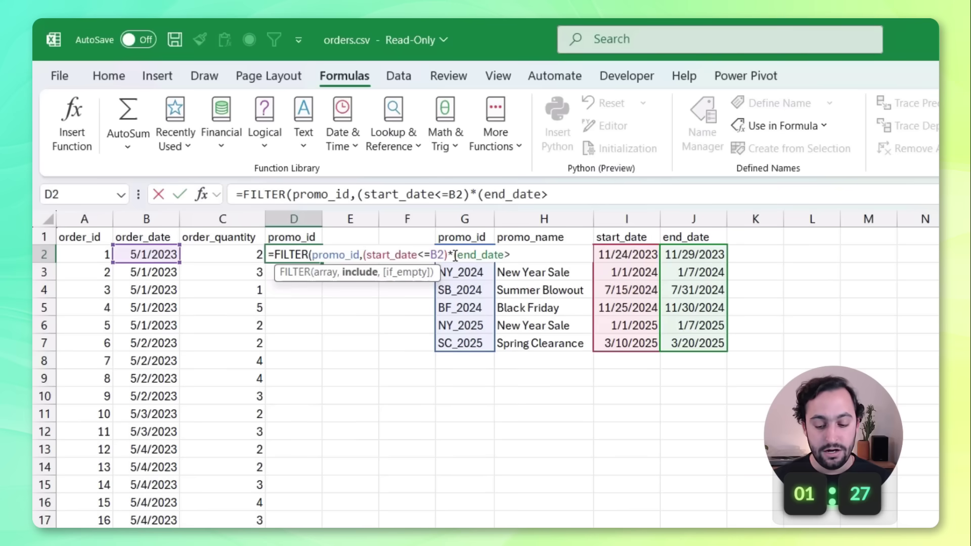
pyautogui.write('>=')
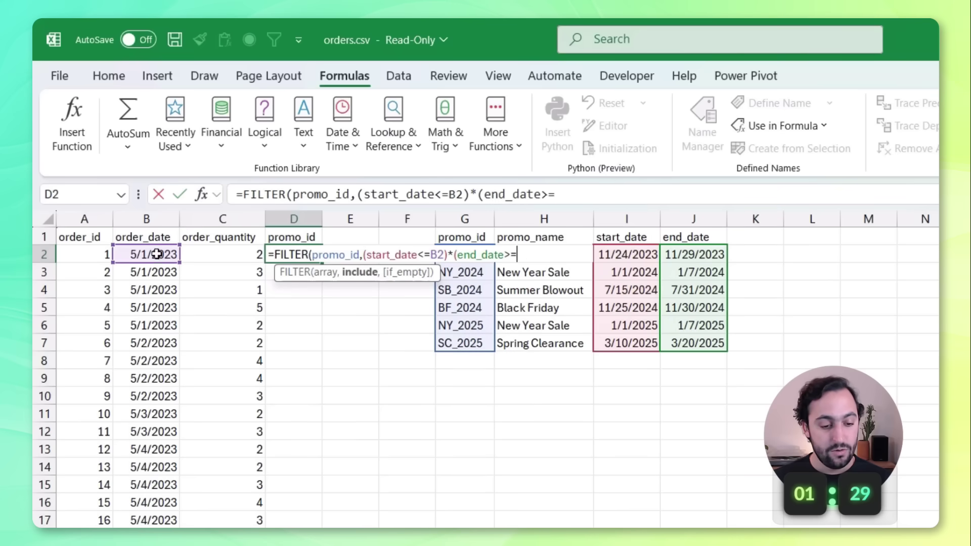
pyautogui.click(156, 254)
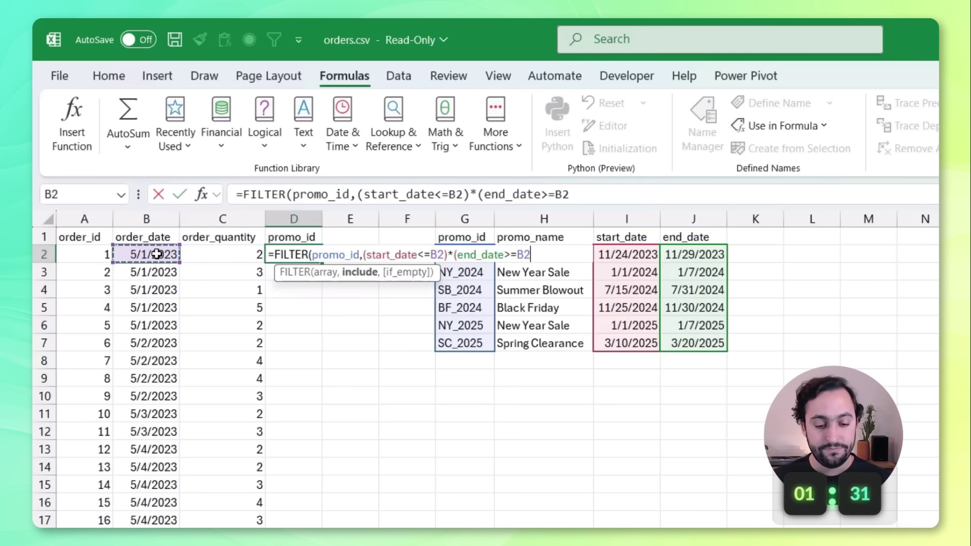
pyautogui.write(')')
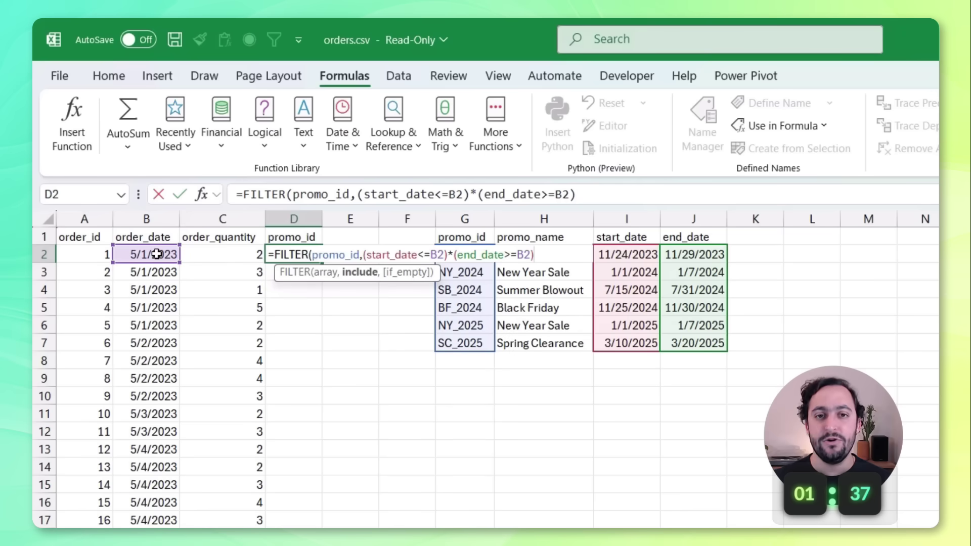
pyautogui.write(',')
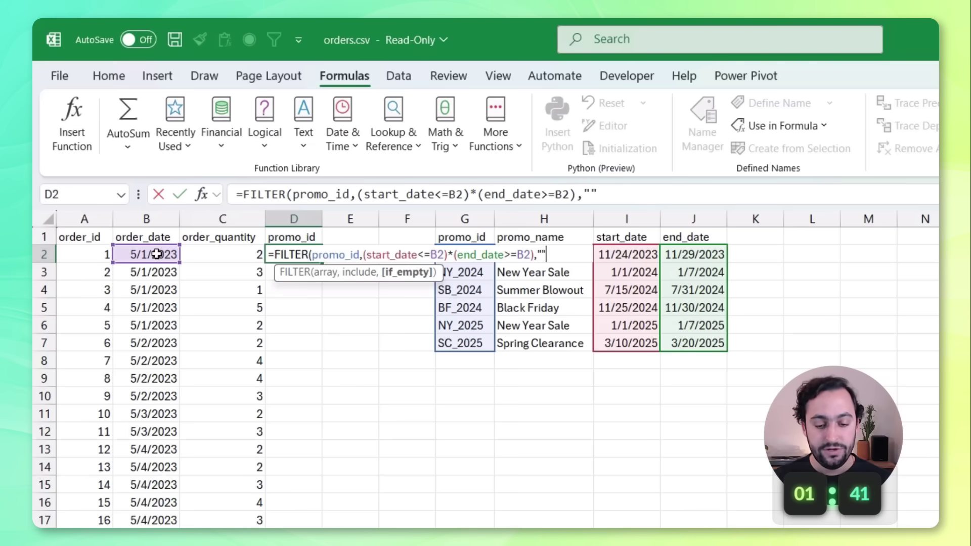
pyautogui.write('"")')
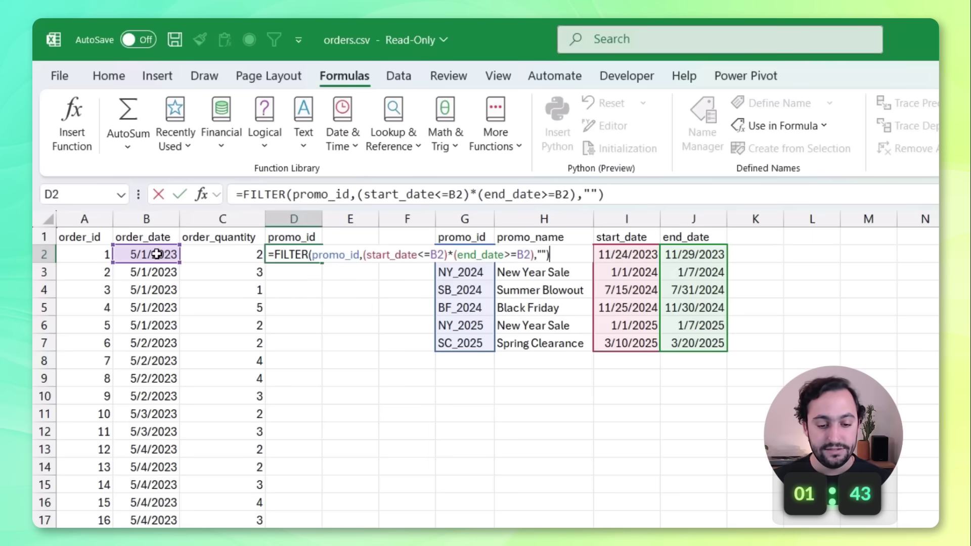
pyautogui.press('Return')
pyautogui.press('Up')
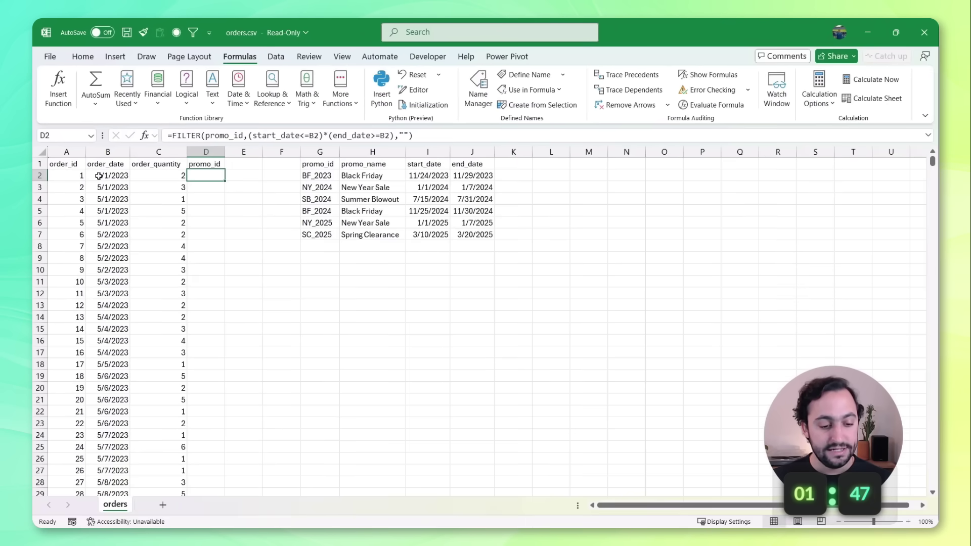
pyautogui.click(128, 175)
pyautogui.moveTo(421, 177); pyautogui.dragTo(475, 236)
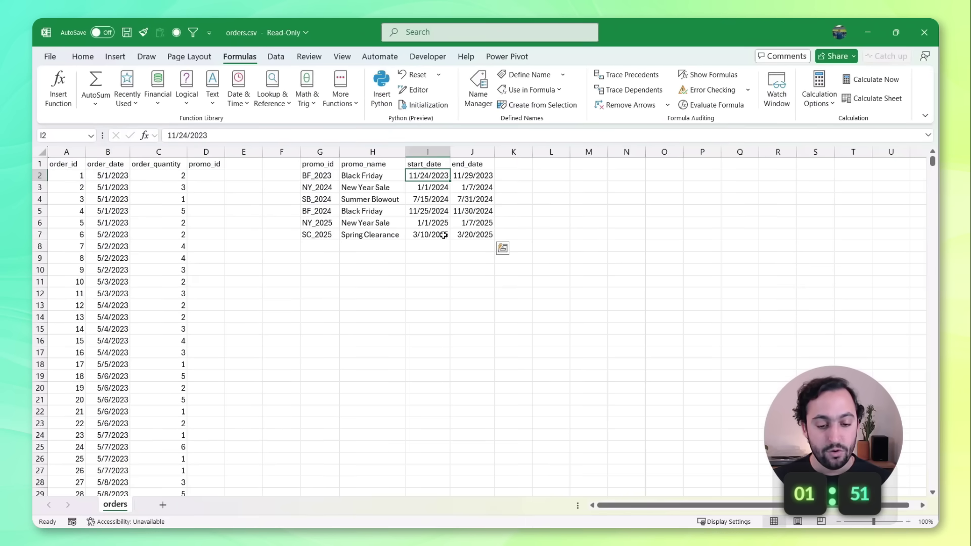
pyautogui.click(223, 177)
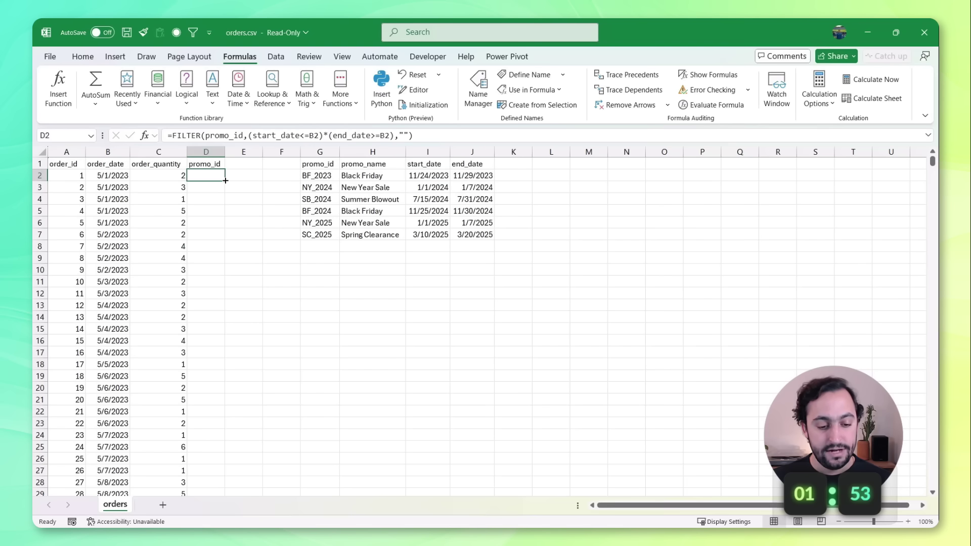
pyautogui.doubleClick(225, 181)
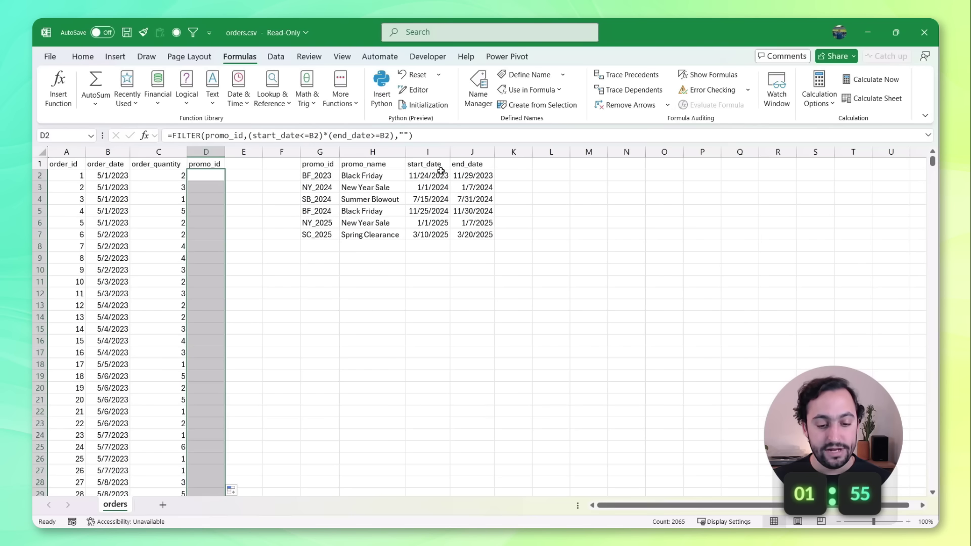
pyautogui.press('Return')
pyautogui.scroll(-20, 205, 198)
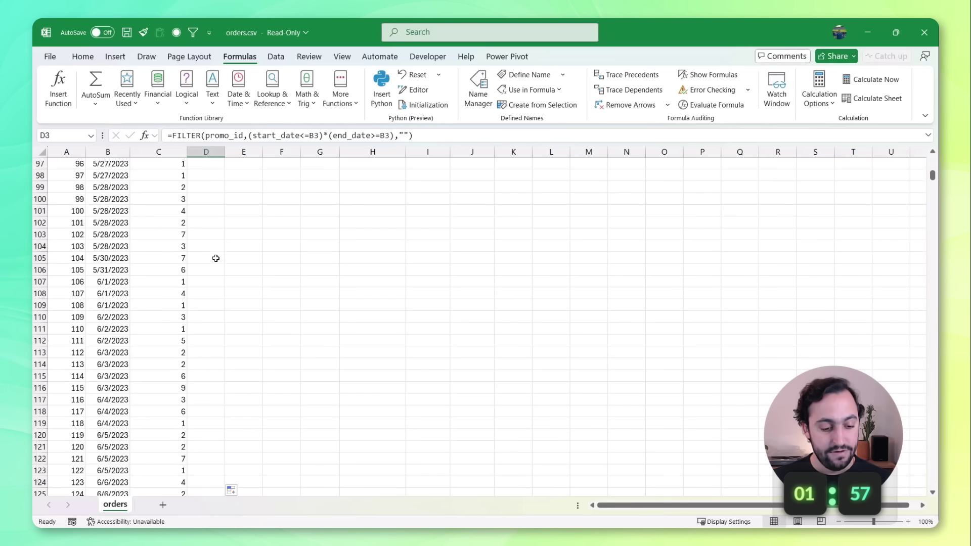
pyautogui.scroll(-20, 217, 263)
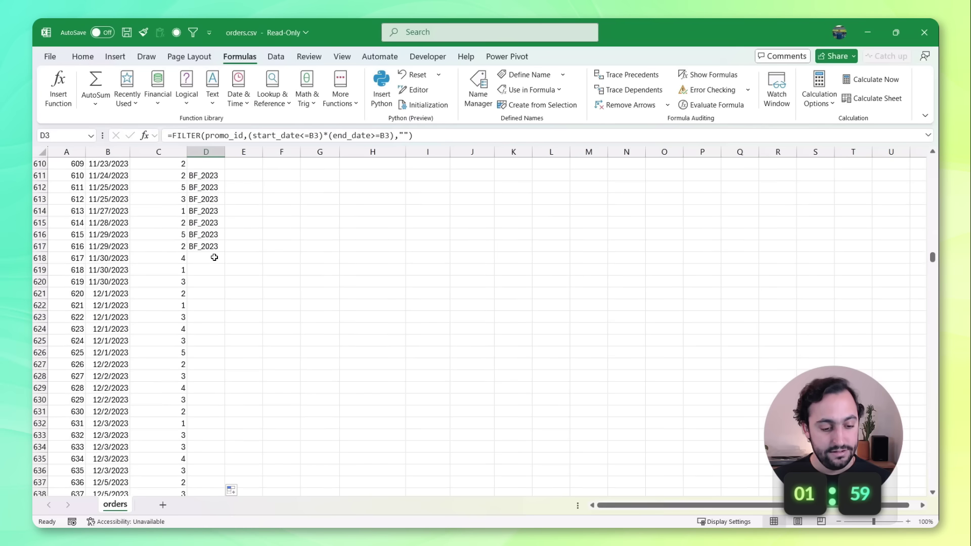
pyautogui.scroll(3, 217, 256)
pyautogui.moveTo(217, 247); pyautogui.dragTo(217, 319)
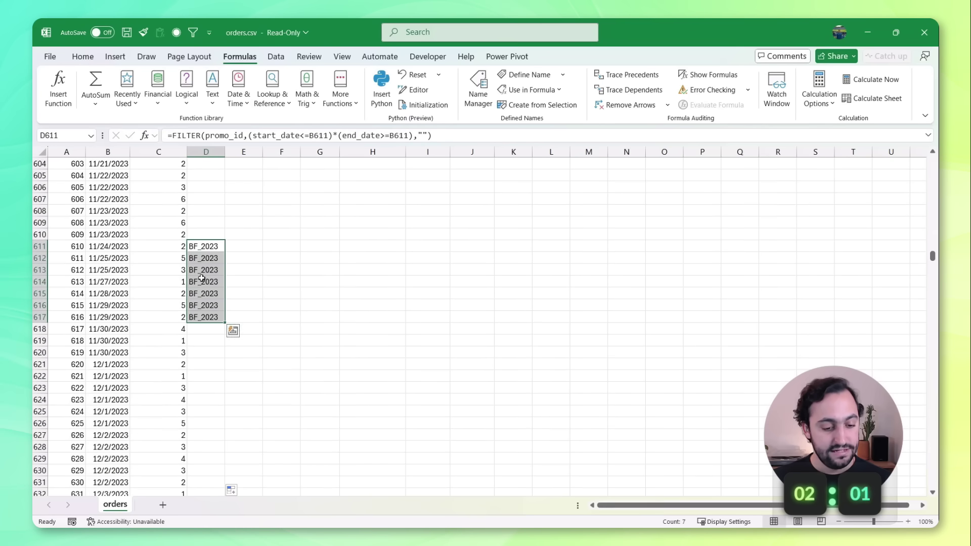
pyautogui.moveTo(112, 246); pyautogui.dragTo(221, 318)
pyautogui.scroll(-20, 216, 310)
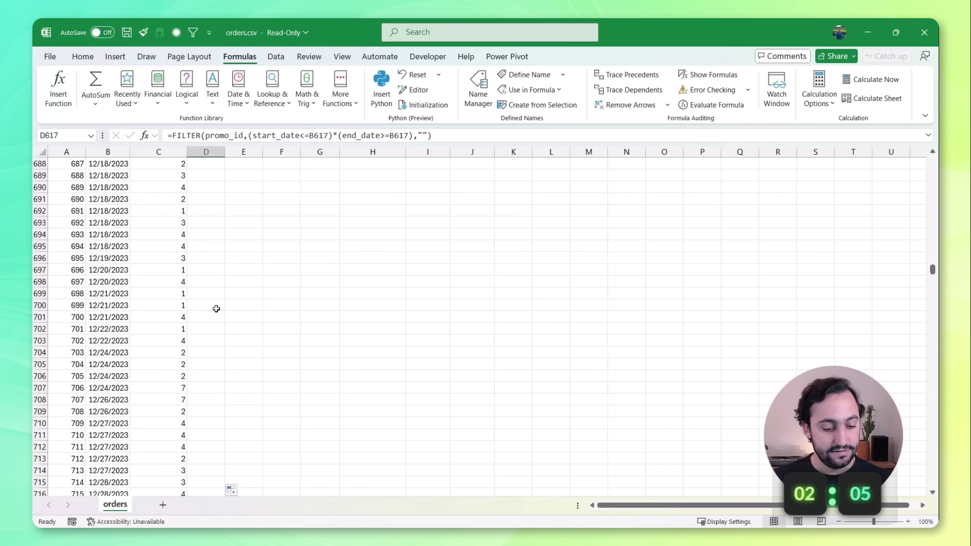
pyautogui.moveTo(107, 246); pyautogui.dragTo(120, 445)
pyautogui.scroll(7, 211, 256)
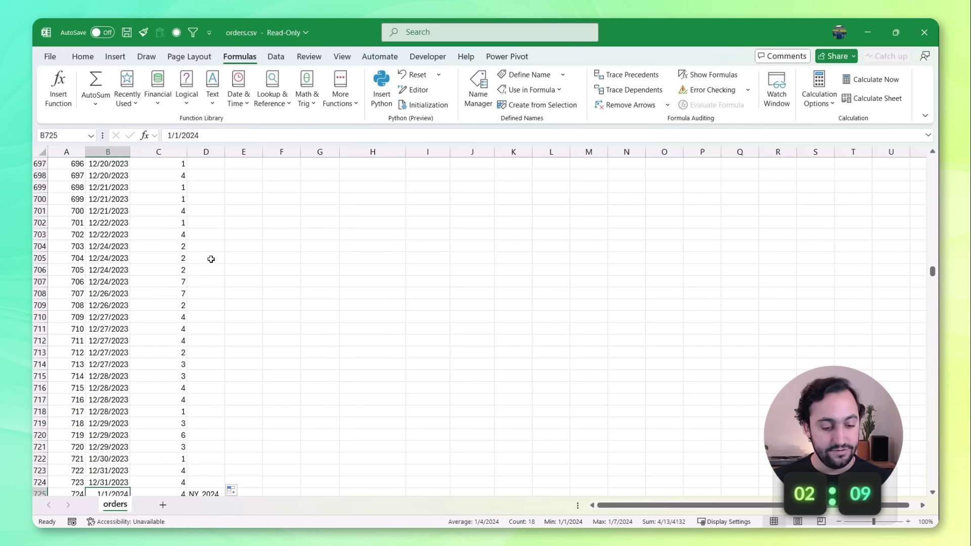
pyautogui.click(211, 256)
pyautogui.hotkey('ctrl', 'Up')
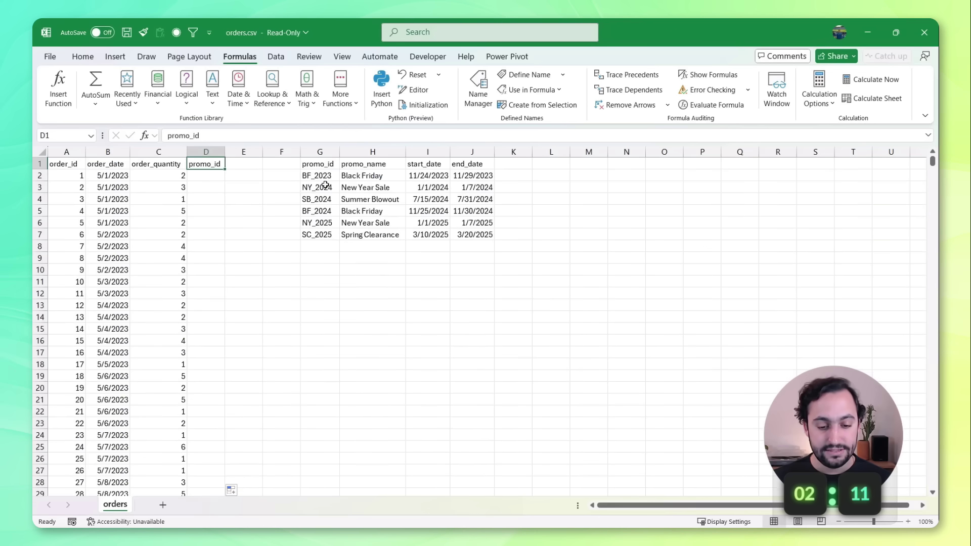
pyautogui.moveTo(324, 187); pyautogui.dragTo(487, 188)
# - Turn on filters and restrict promo_id to (Blanks), leaving 1916 of 2065 orders
pyautogui.click(213, 160)
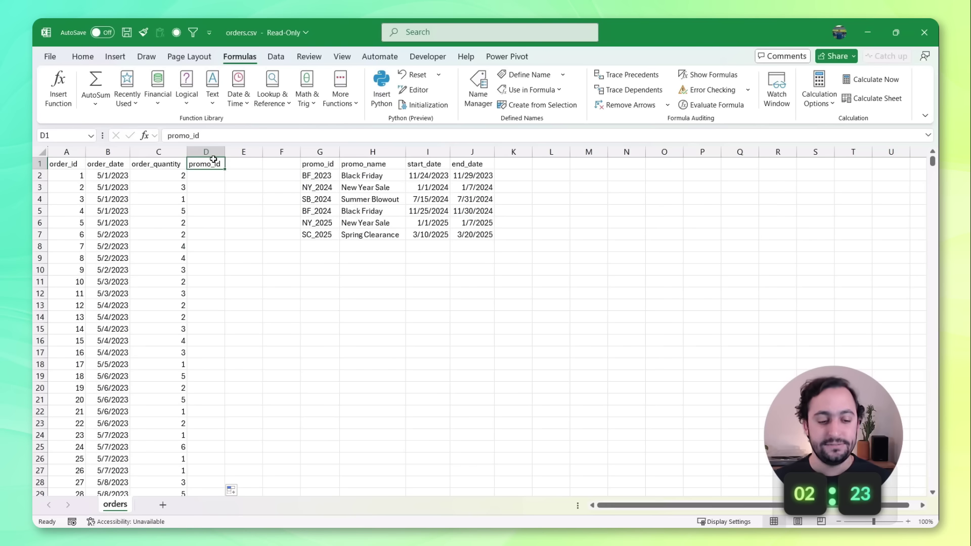
pyautogui.hotkey('ctrl', 'shift', 'l')
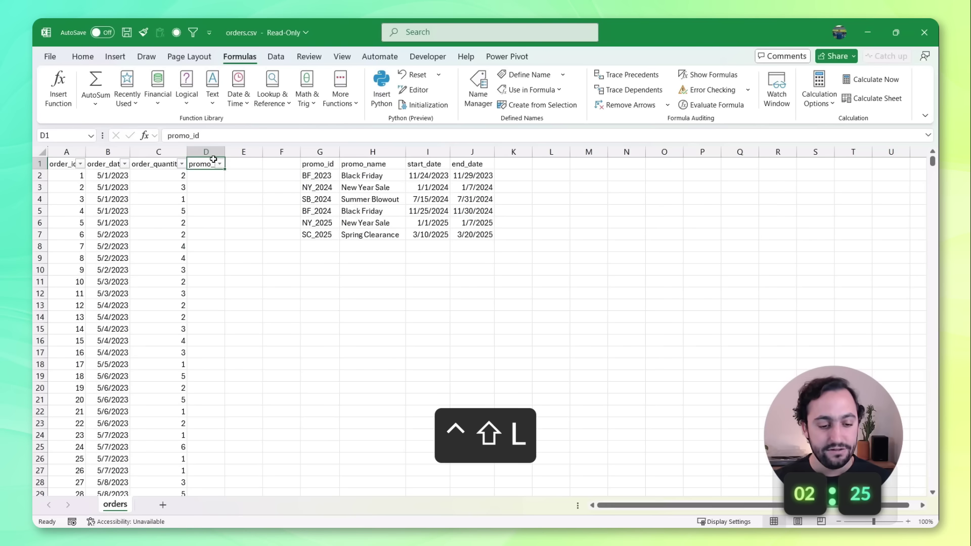
pyautogui.hotkey('alt', 'Down')
pyautogui.press('Down')
pyautogui.press('Down')
pyautogui.press('Down')
pyautogui.press('Down')
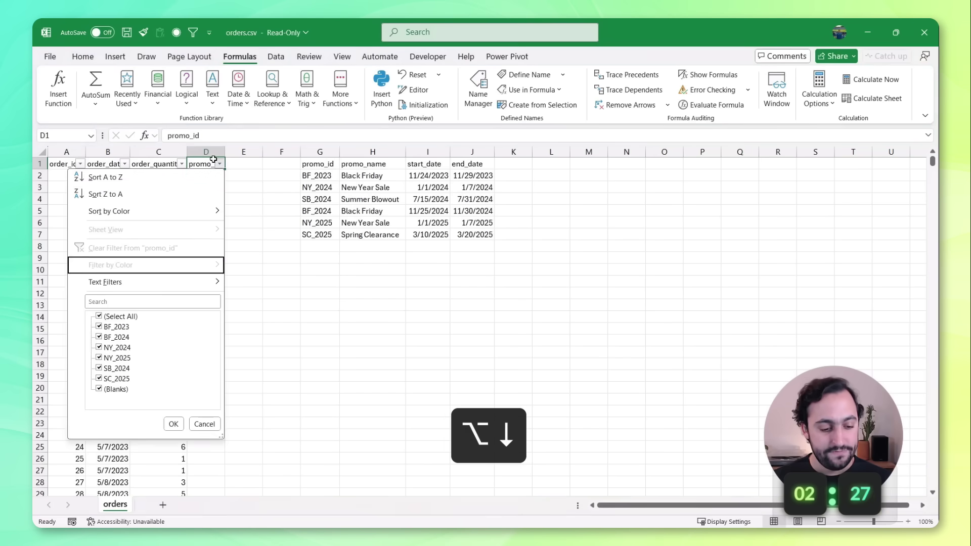
pyautogui.press('Down')
pyautogui.press('Down')
pyautogui.press('Down')
pyautogui.press('space')
pyautogui.press('Down')
pyautogui.press('Down')
pyautogui.press('Down')
pyautogui.press('Down')
pyautogui.press('Down')
pyautogui.press('Down')
pyautogui.press('Down')
pyautogui.press('space')
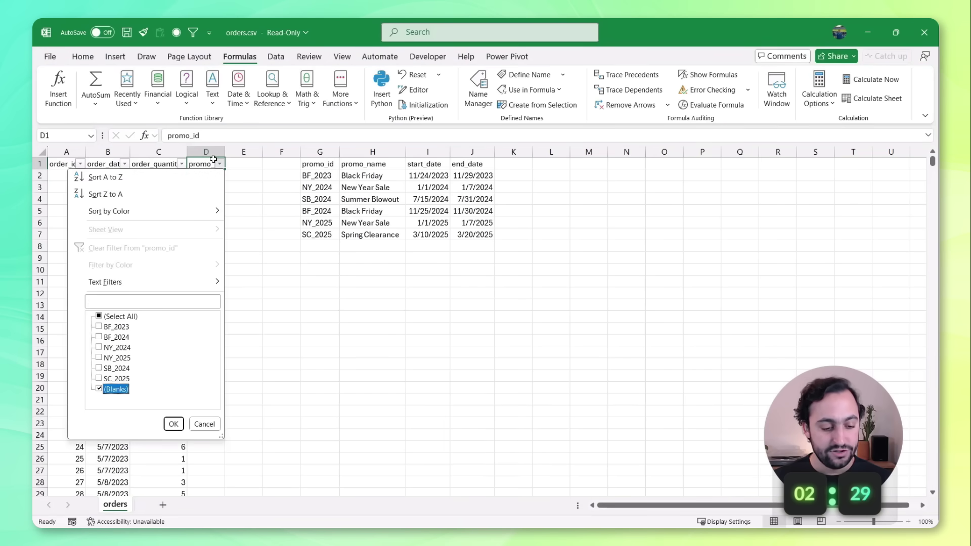
pyautogui.press('Return')
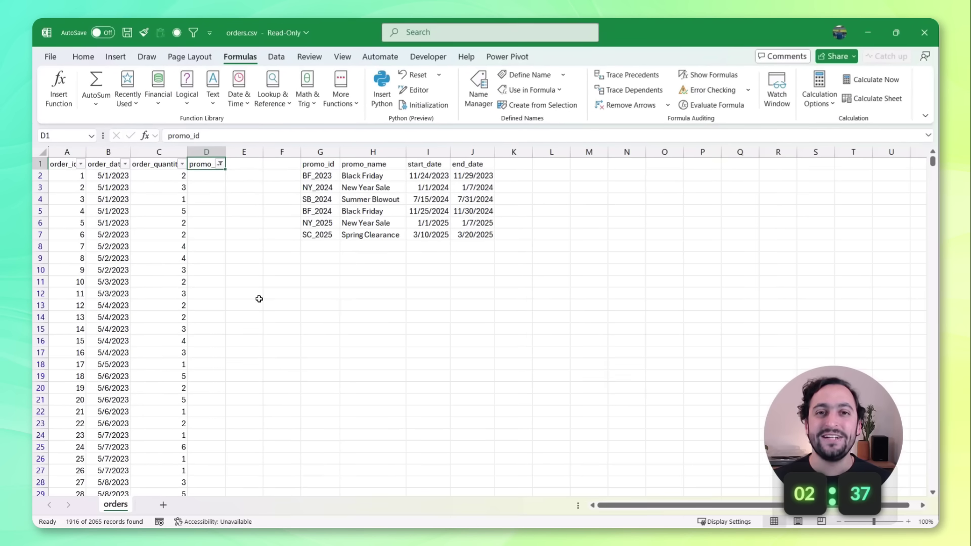
# - Submit 1295 as the count of orders outside promotions on the challenge page
pyautogui.hotkey('alt', 'Tab')
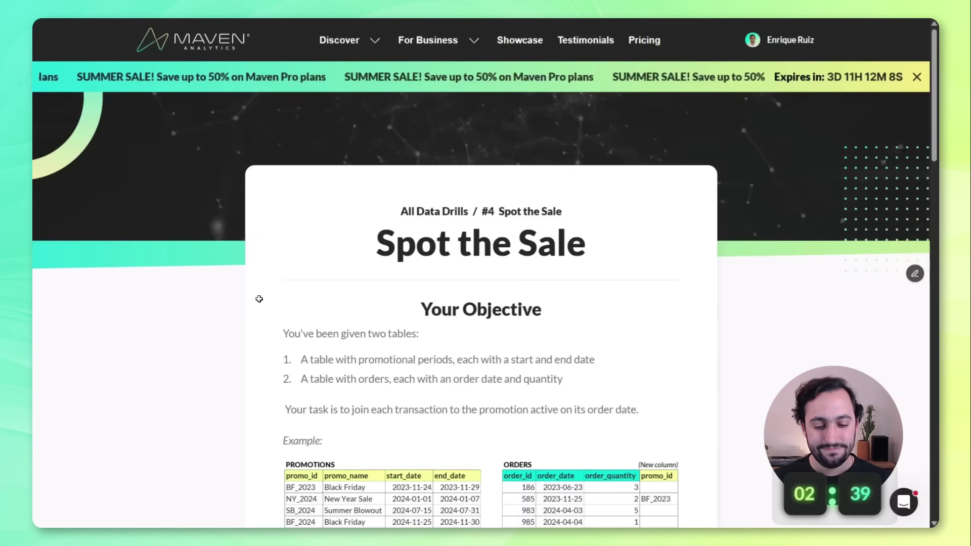
pyautogui.scroll(-10, 261, 304)
pyautogui.click(394, 181)
pyautogui.write('1295')
pyautogui.click(550, 175)
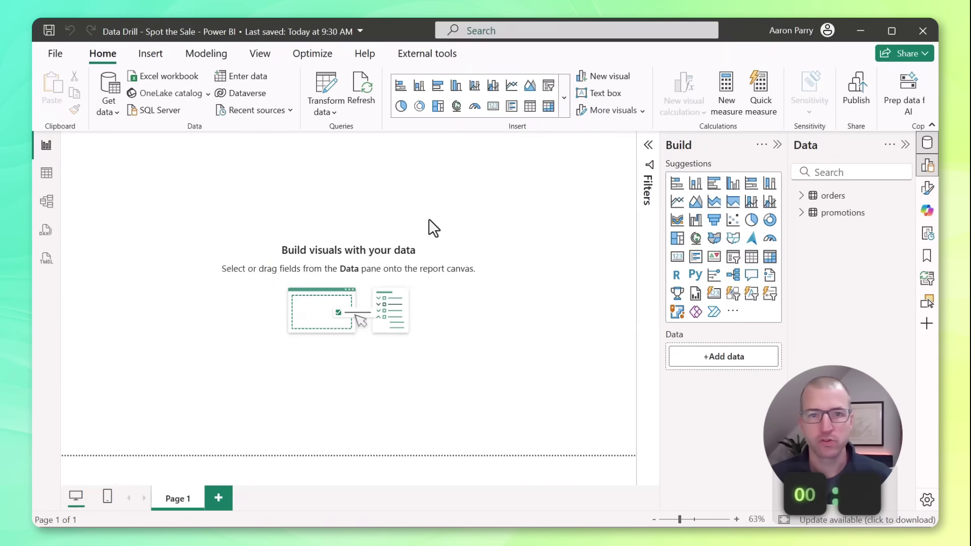
# - In Table view, inspect orders' order_date and promotions' start_date and end_date, ending on orders
pyautogui.moveTo(838, 230)
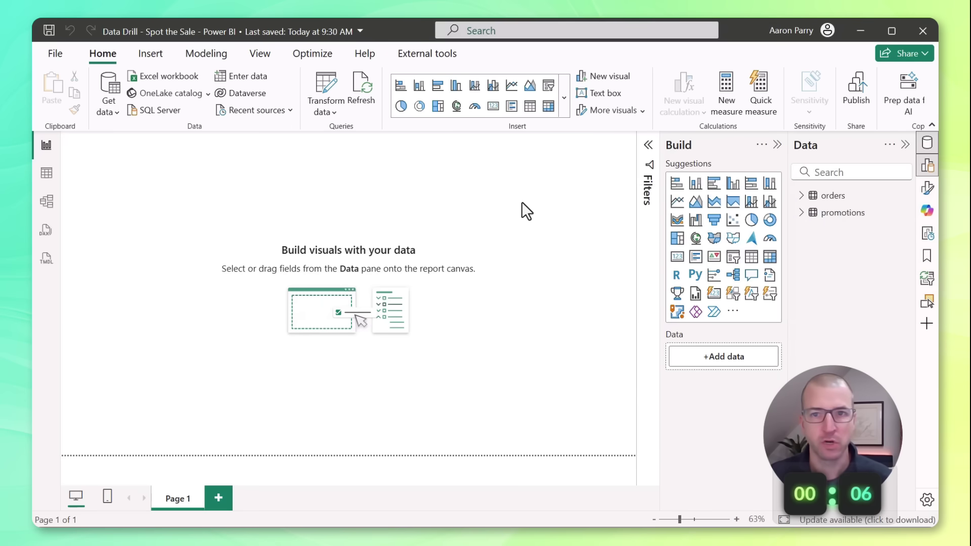
pyautogui.click(46, 174)
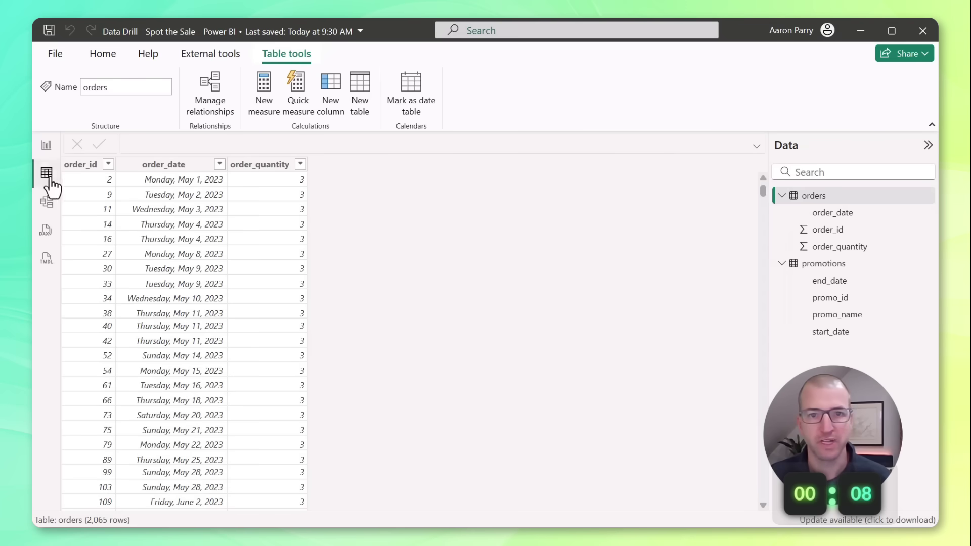
pyautogui.click(183, 166)
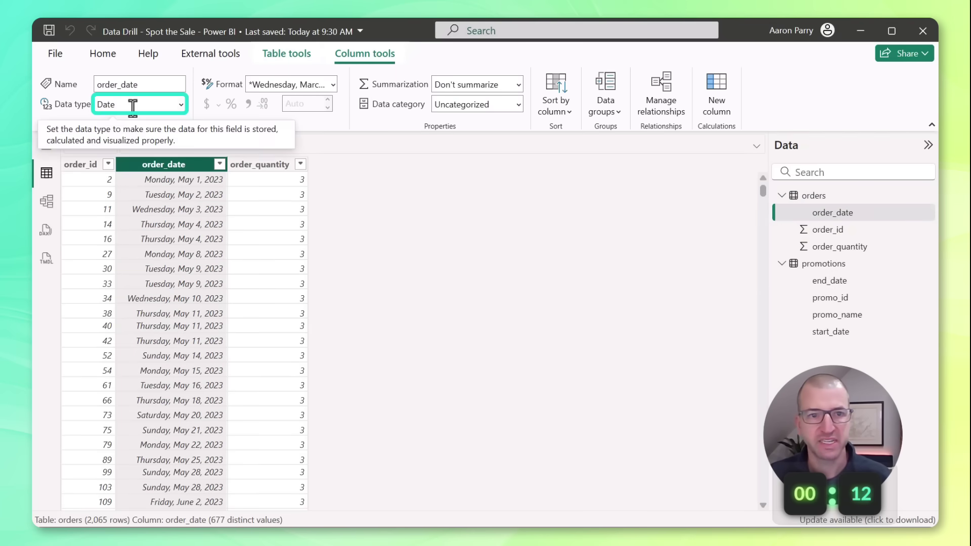
pyautogui.click(809, 268)
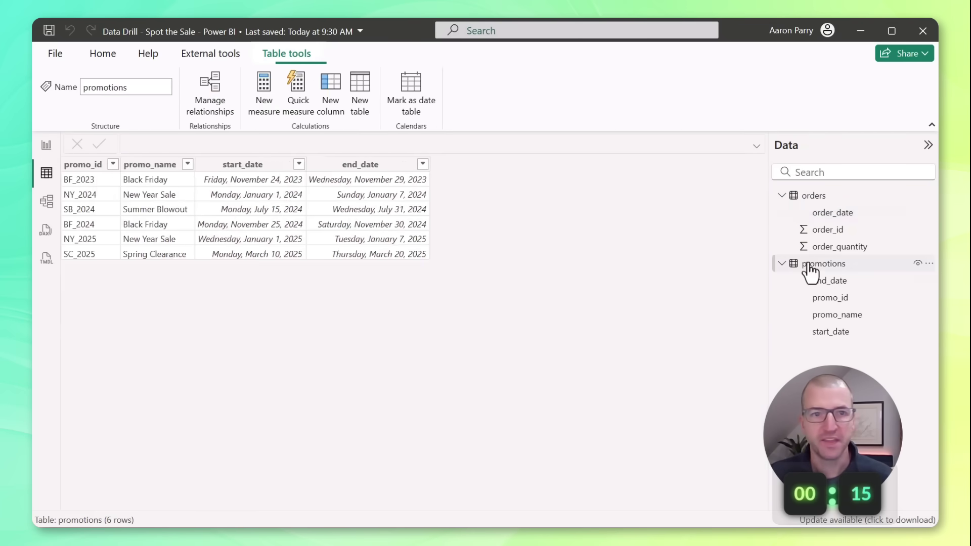
pyautogui.click(237, 170)
pyautogui.click(389, 171)
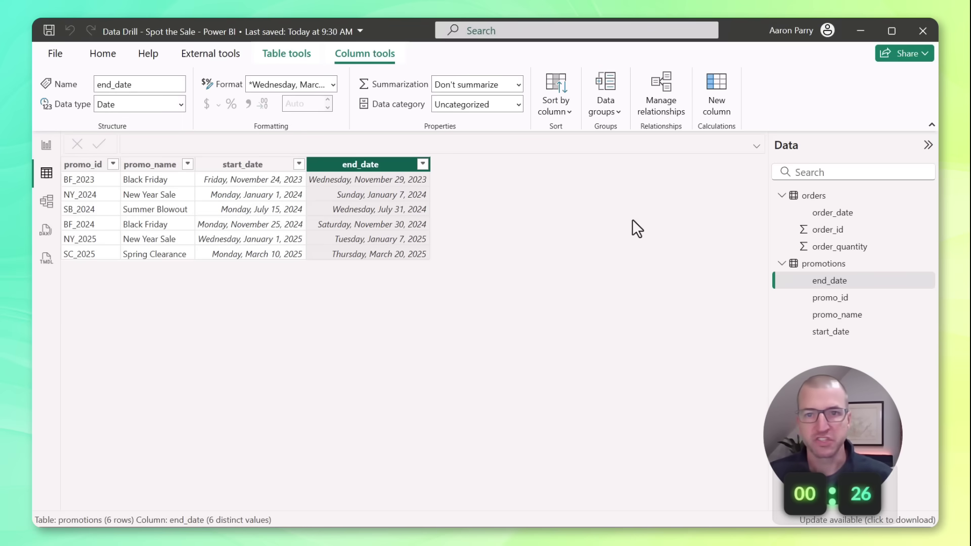
pyautogui.click(814, 199)
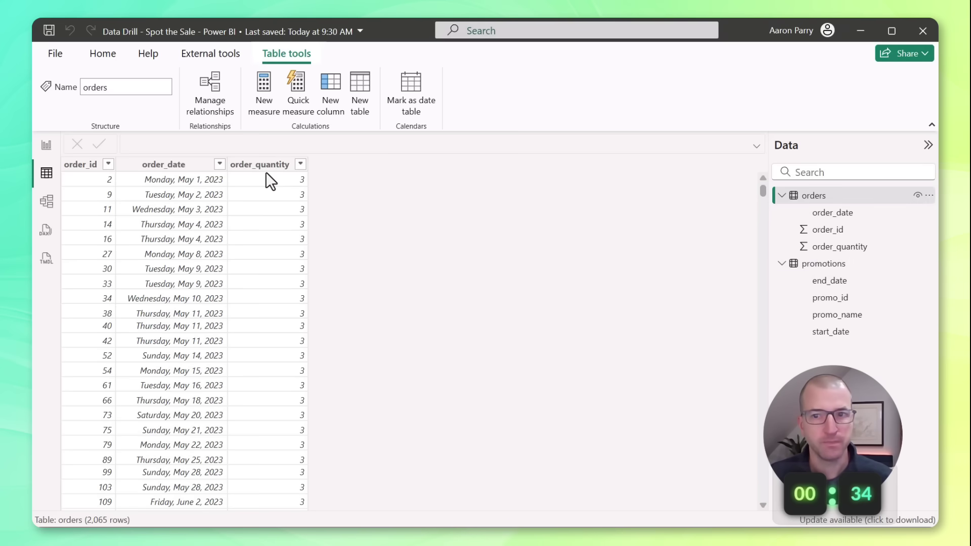
pyautogui.click(820, 264)
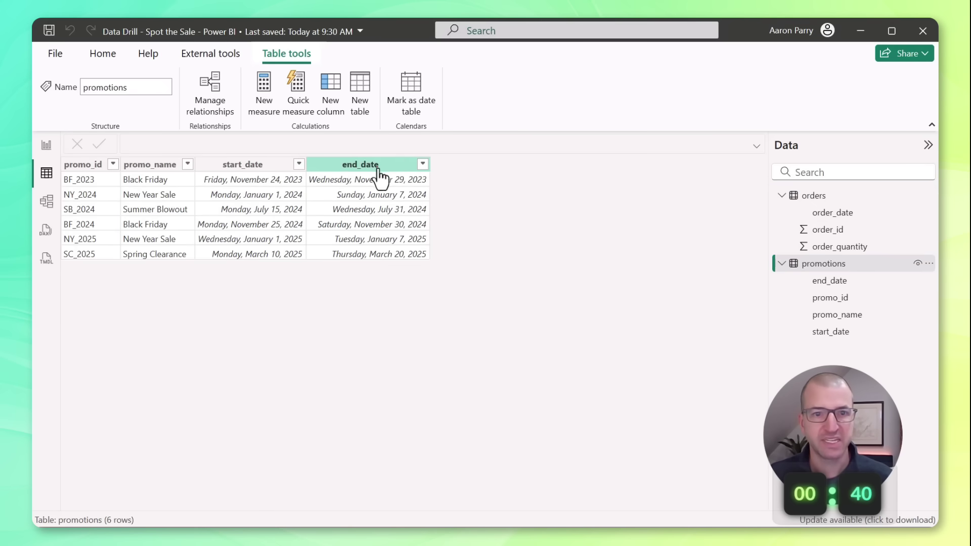
pyautogui.click(815, 196)
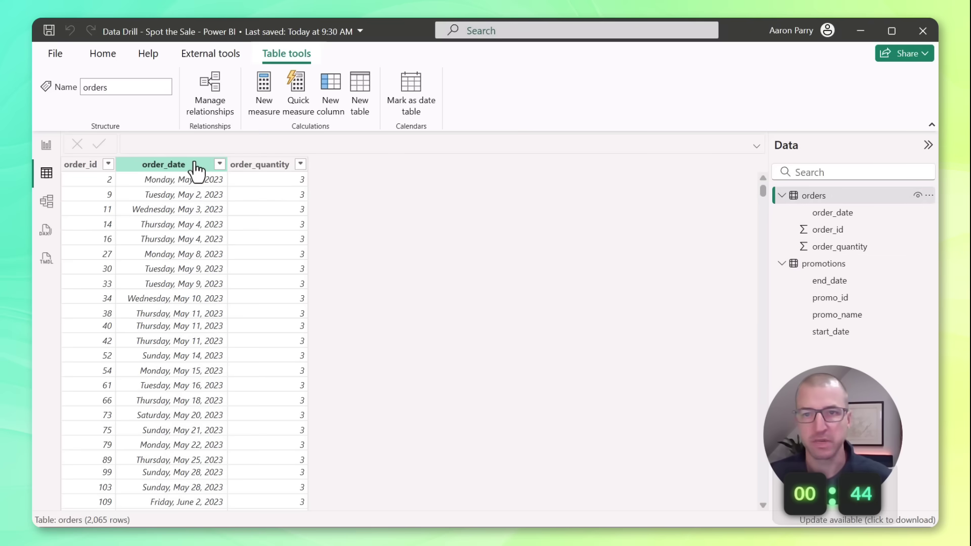
# - Start a new promo_id column on orders with VAR d = orders[order_date]
pyautogui.click(330, 84)
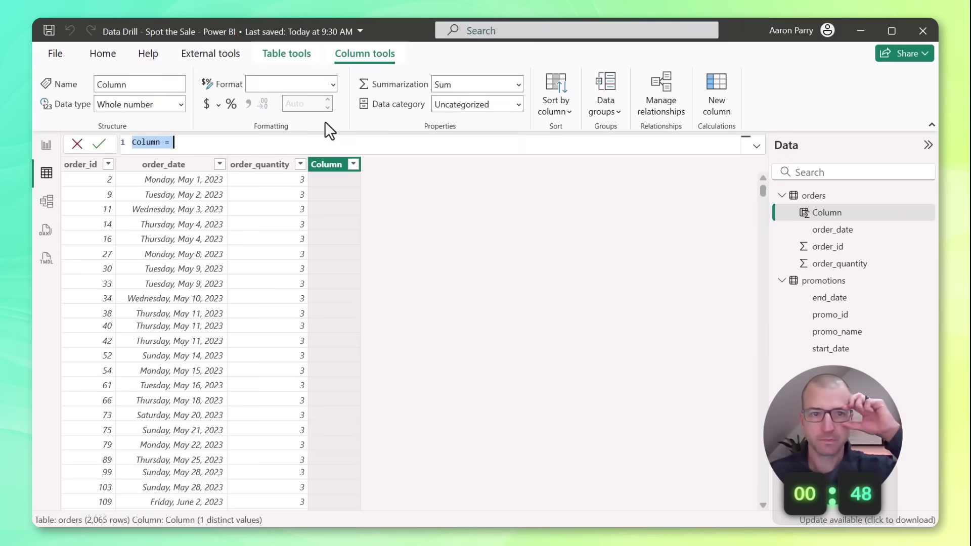
pyautogui.write('promo')
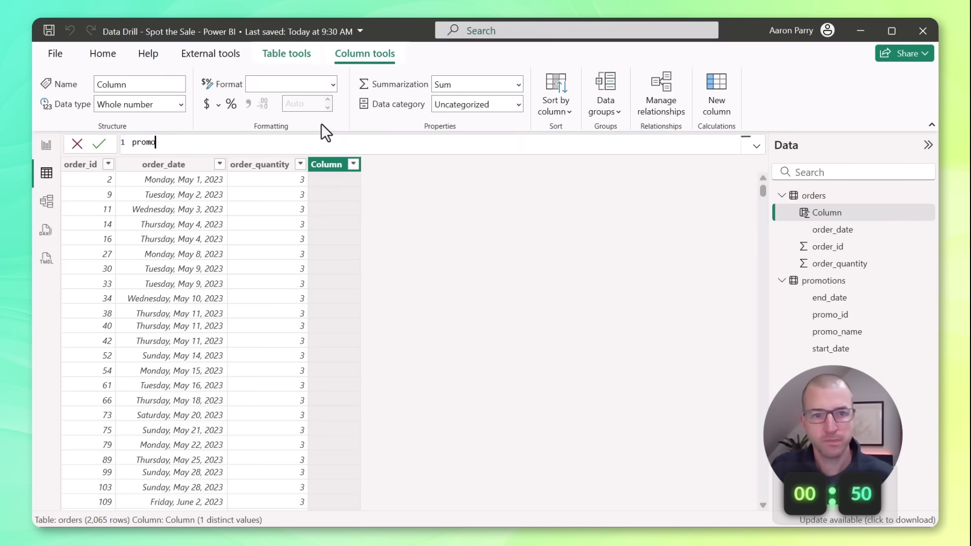
pyautogui.write('_id =')
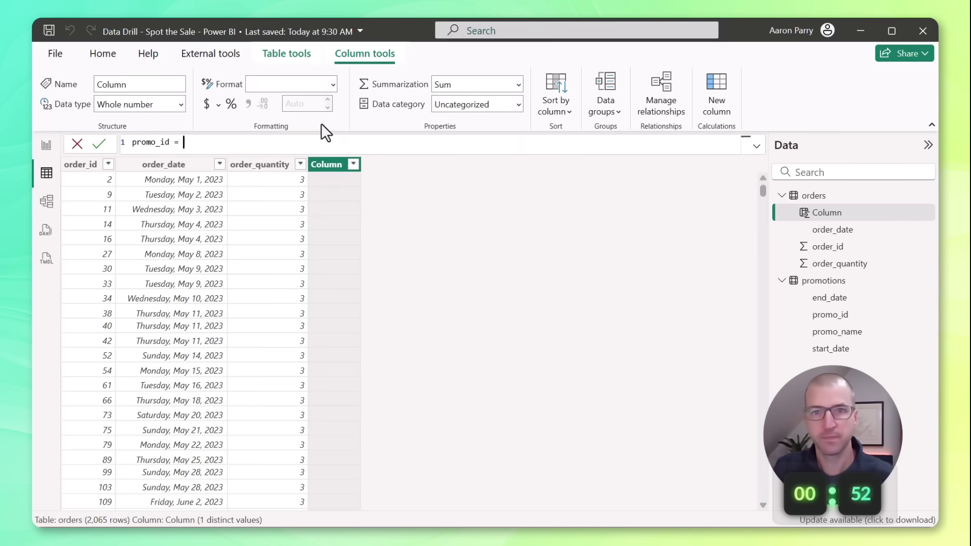
pyautogui.hotkey('shift', 'Return')
pyautogui.write('VAR ')
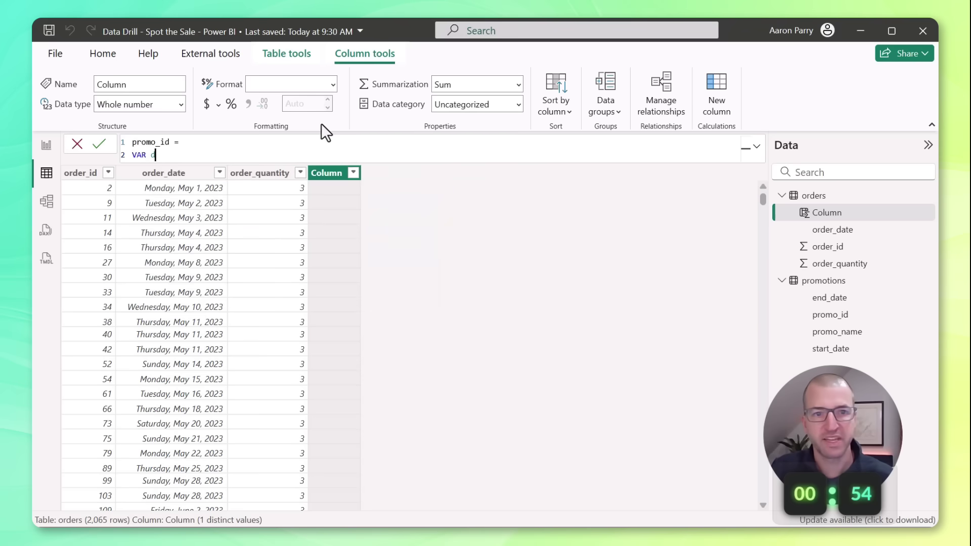
pyautogui.write('d = order')
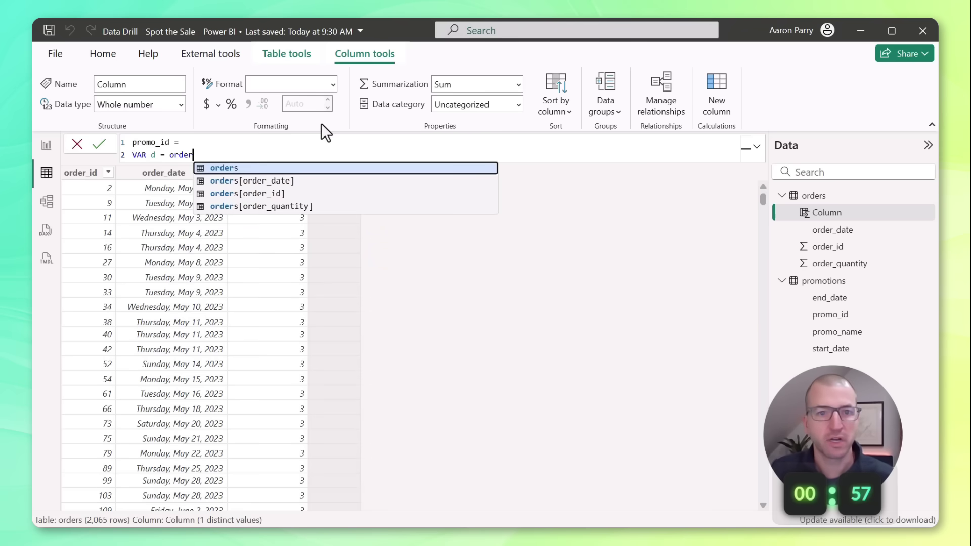
pyautogui.press('Down')
pyautogui.press('Tab')
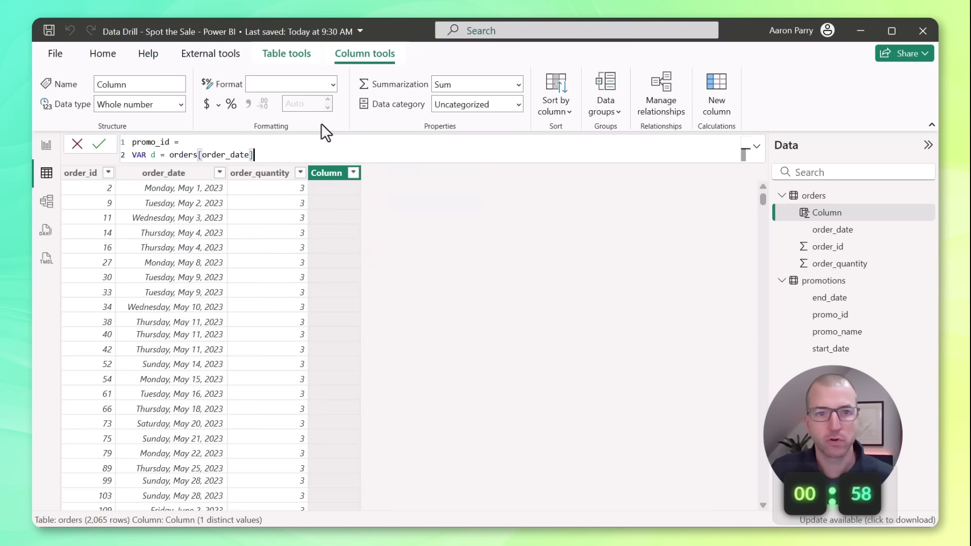
# - Continue the formula with RETURN CALCULATE( MAX(promotions[promo_id])
pyautogui.hotkey('shift', 'Return')
pyautogui.write('REU')
pyautogui.press('Tab')
pyautogui.hotkey('shift', 'Return')
pyautogui.write('CA')
pyautogui.press('Tab')
pyautogui.hotkey('shift', 'Return')
pyautogui.write('Ma')
pyautogui.press('Tab')
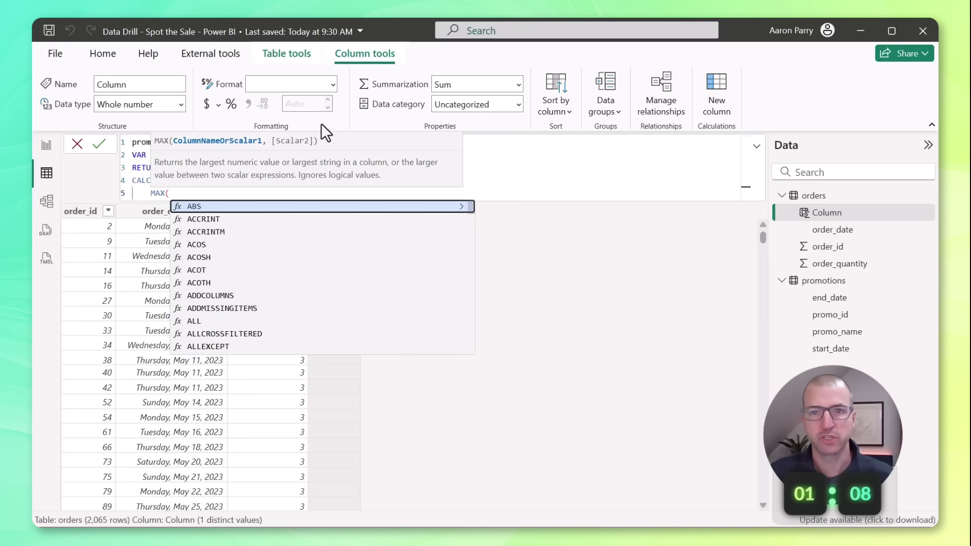
pyautogui.write('pro')
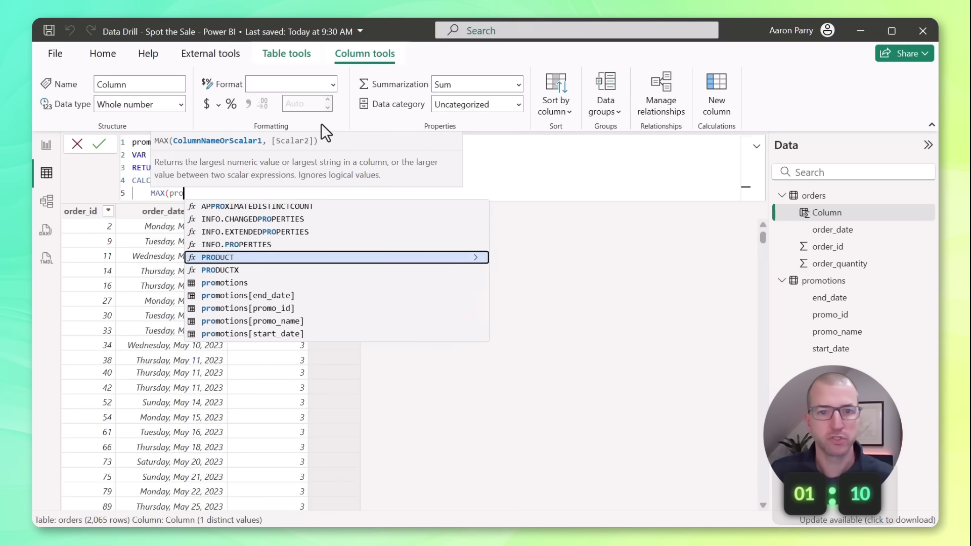
pyautogui.press('Down')
pyautogui.press('Down')
pyautogui.press('Down')
pyautogui.press('Down')
pyautogui.press('Tab')
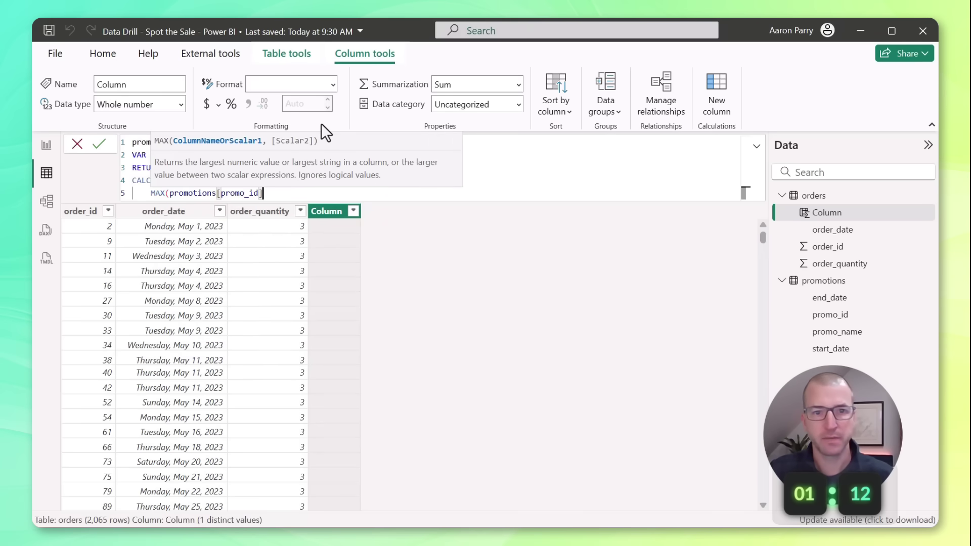
# - Add FILTER(ALL(promotions), as the CALCULATE filter argument
pyautogui.write('),')
pyautogui.hotkey('shift', 'Return')
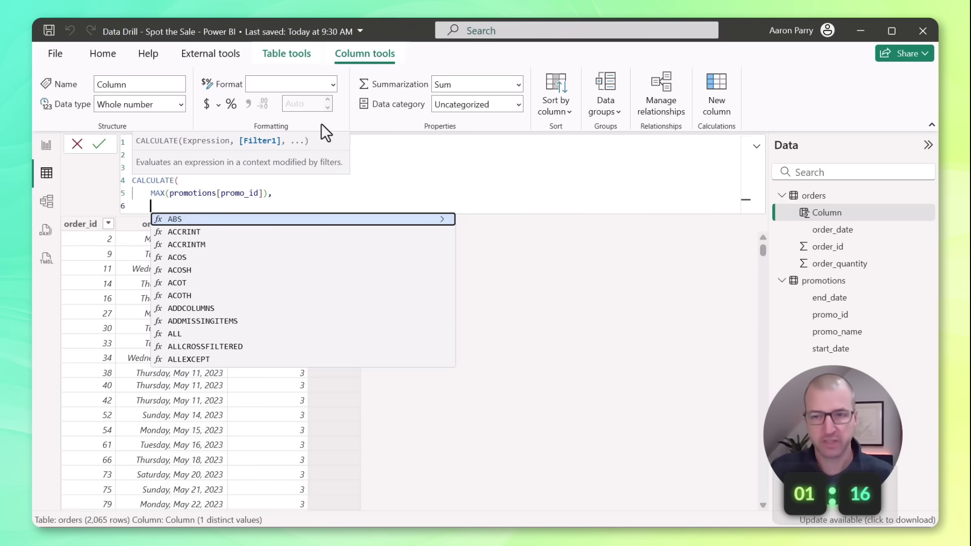
pyautogui.write('FILTER(')
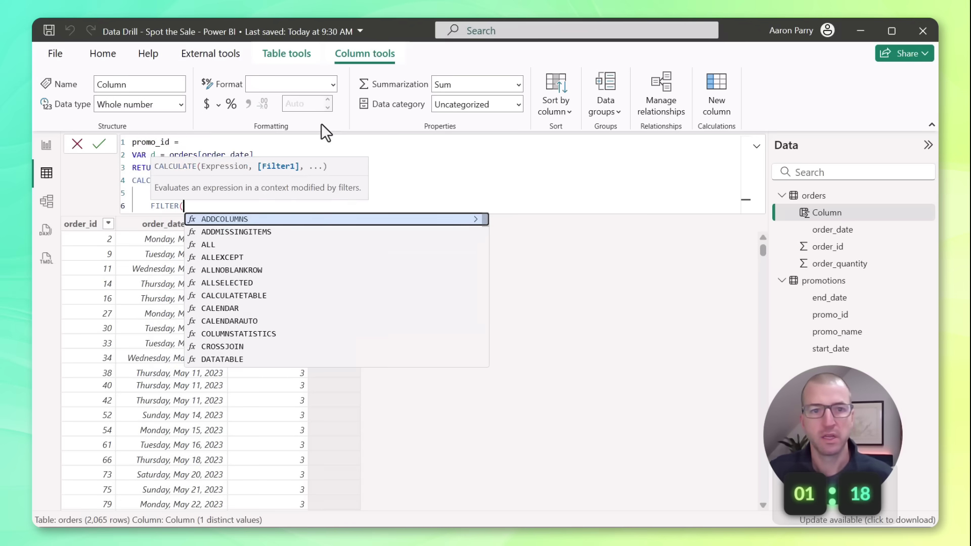
pyautogui.hotkey('shift', 'Return')
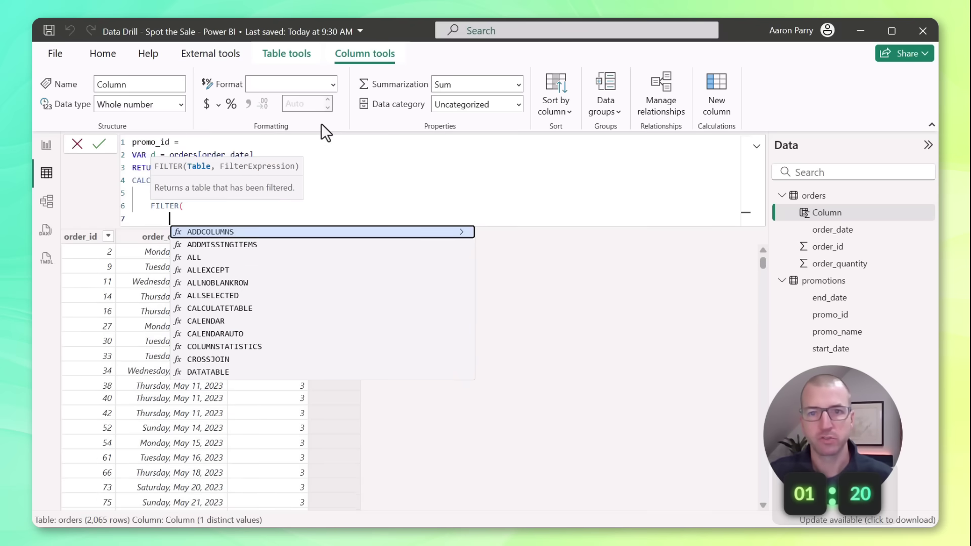
pyautogui.write('ALL(')
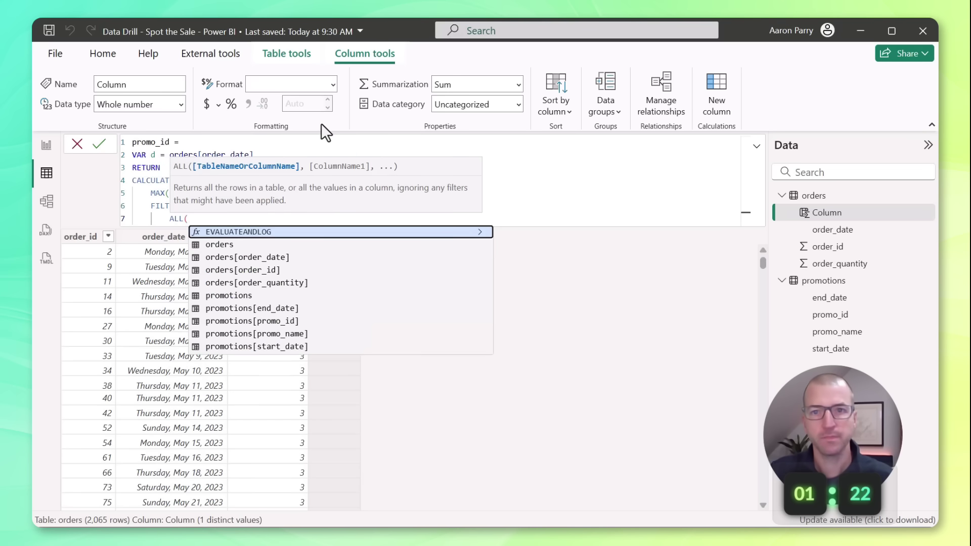
pyautogui.write('pro')
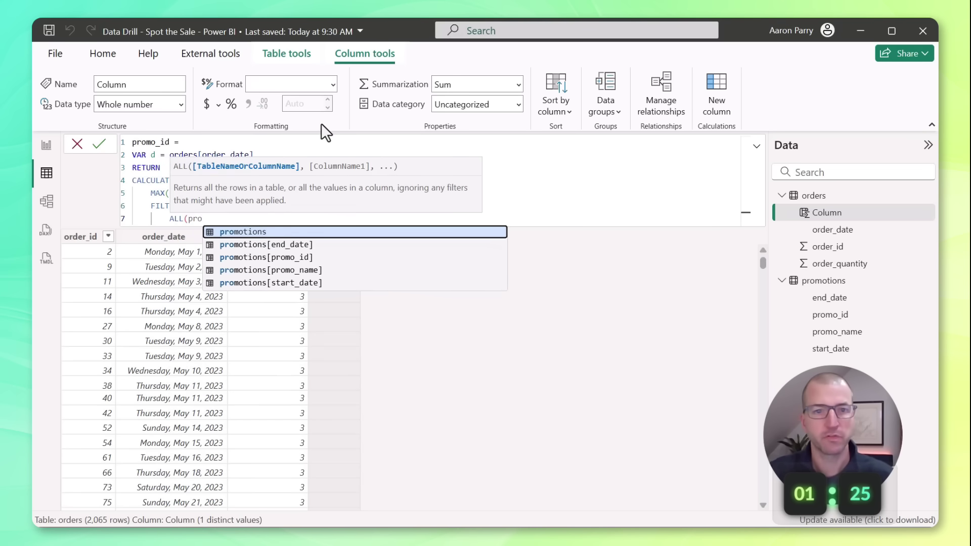
pyautogui.press('Tab')
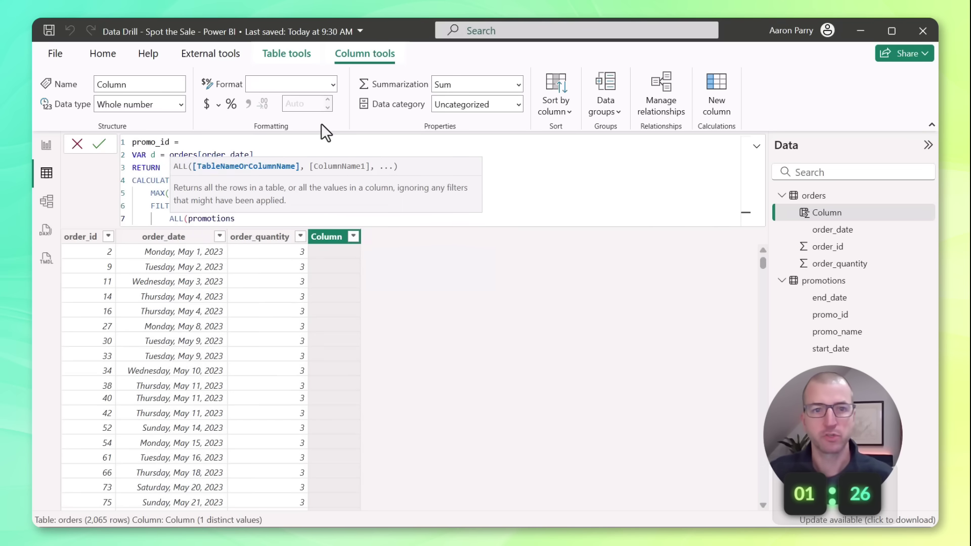
pyautogui.write('),')
pyautogui.press('Return')
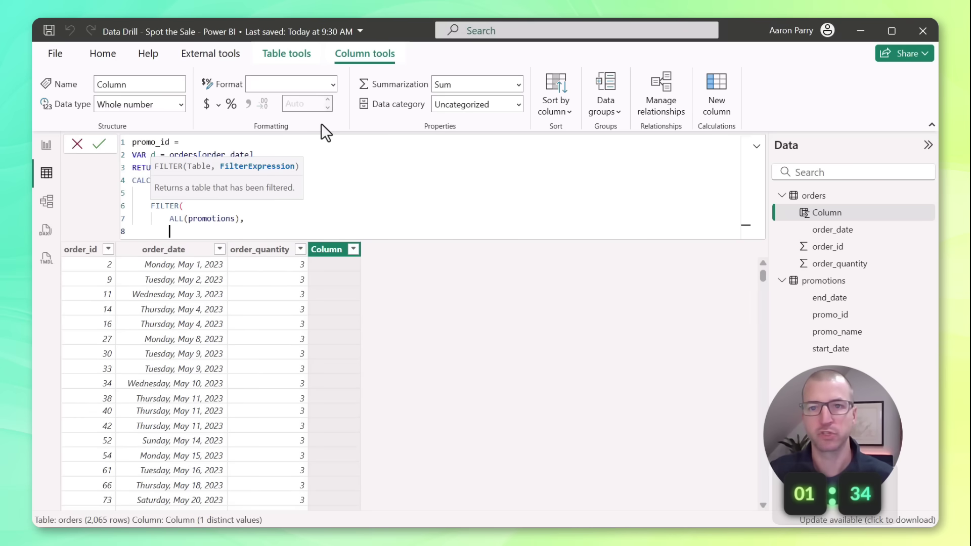
# - Write the first condition promotions[start_date] <= d
pyautogui.write('pro')
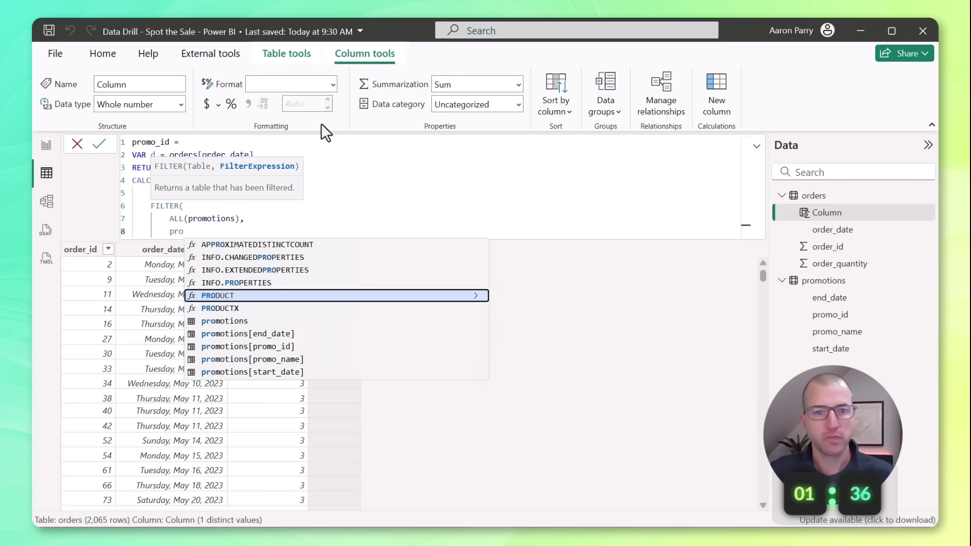
pyautogui.press('Down')
pyautogui.press('Down')
pyautogui.press('Down')
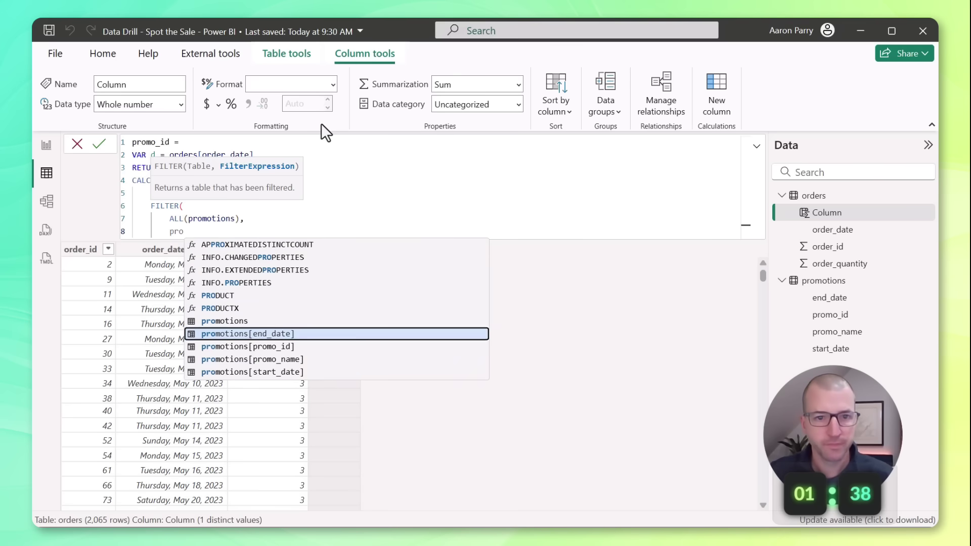
pyautogui.press('Down')
pyautogui.press('Down')
pyautogui.press('Down')
pyautogui.press('Tab')
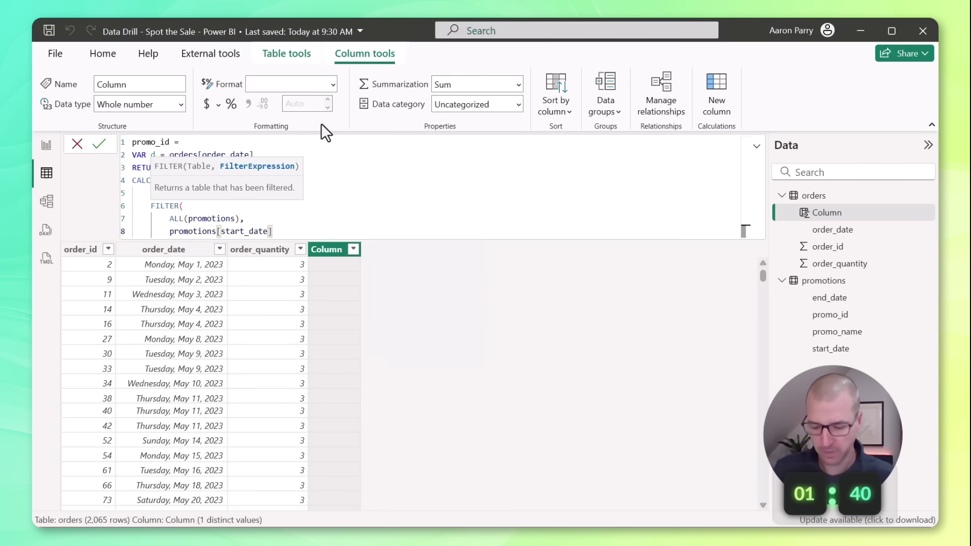
pyautogui.write('<=')
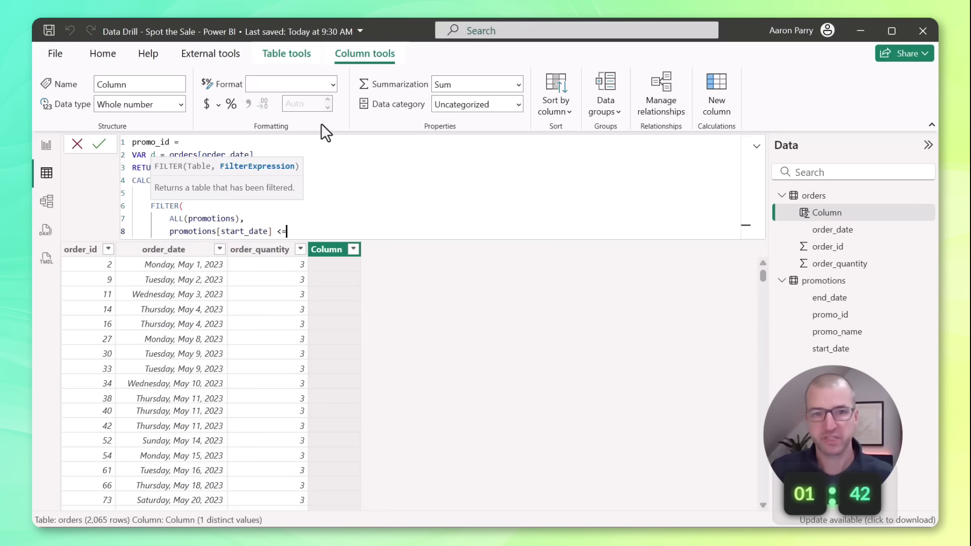
pyautogui.write(' d')
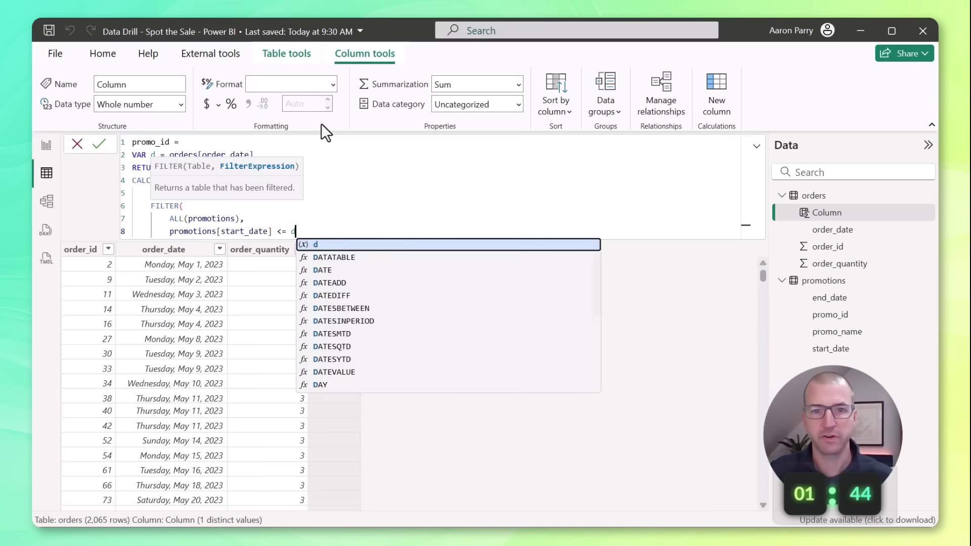
pyautogui.press('Escape')
# - Add && d <= promotions[end_date], close FILTER and CALCULATE, and commit the column
pyautogui.write('&& ')
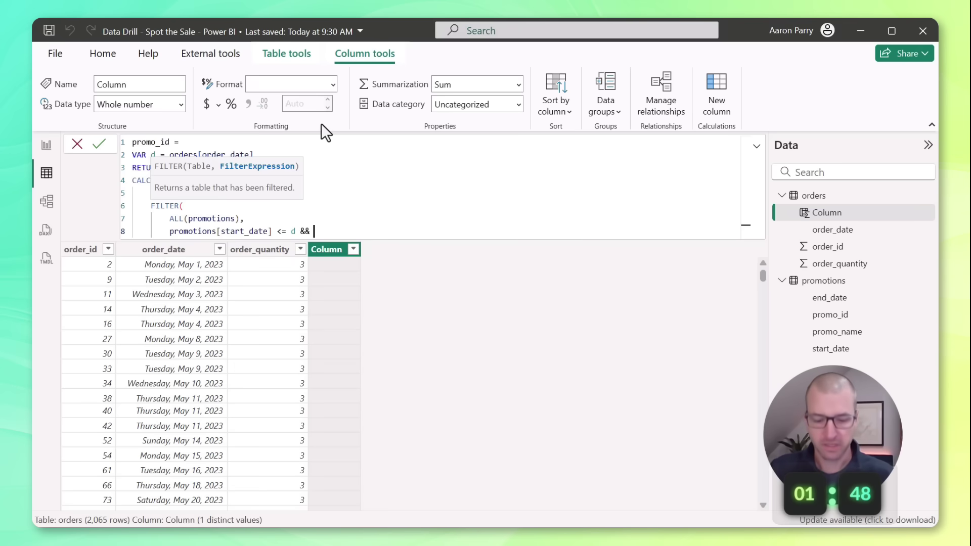
pyautogui.write('d <')
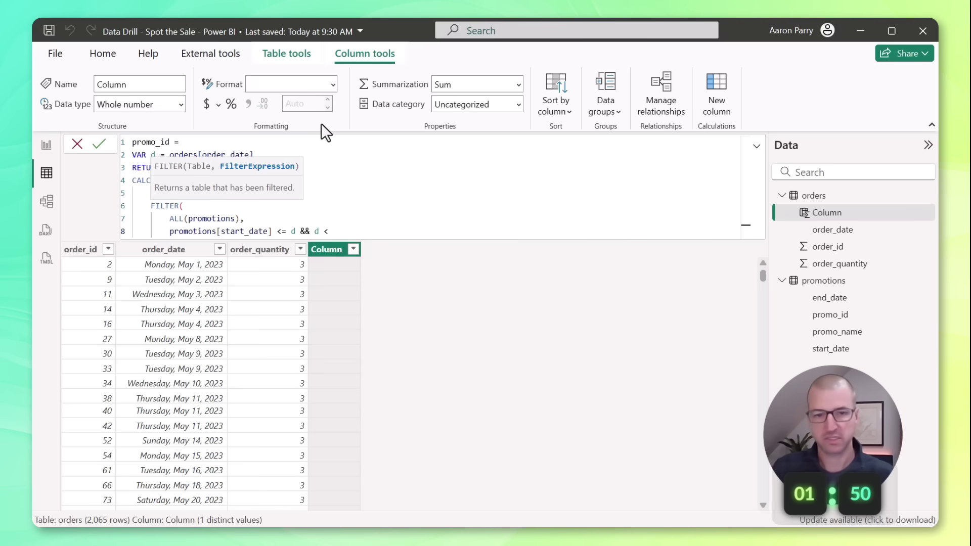
pyautogui.write('= prom')
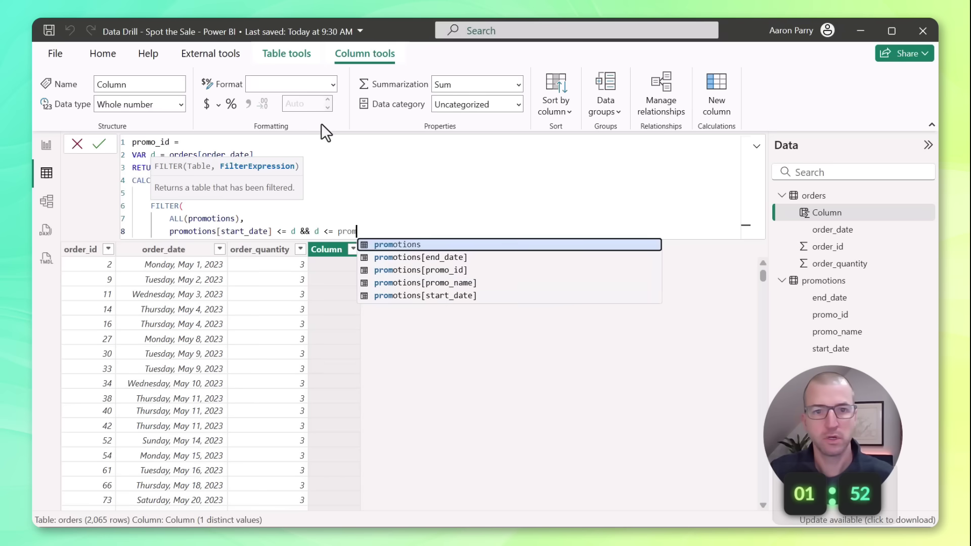
pyautogui.write('o')
pyautogui.press('Down')
pyautogui.press('Down')
pyautogui.press('Down')
pyautogui.press('Down')
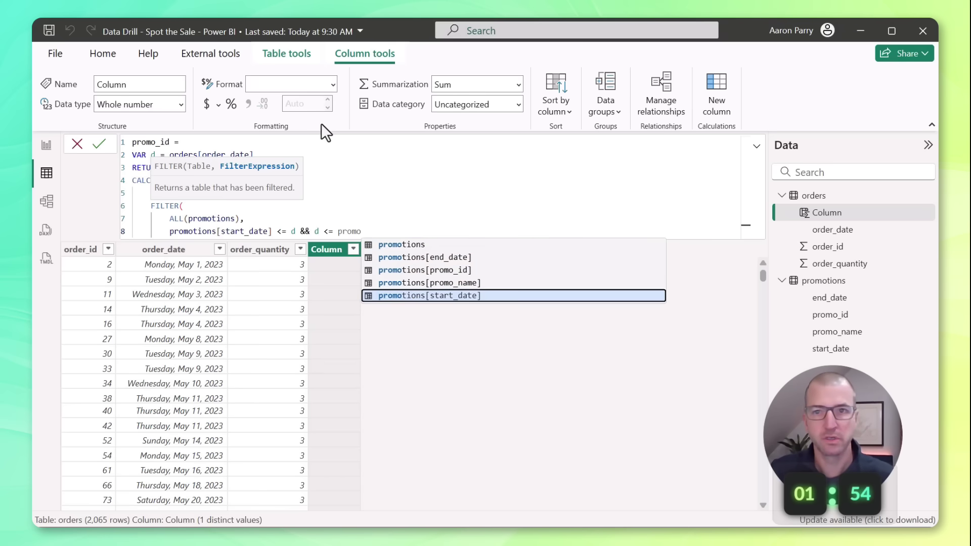
pyautogui.press('Up')
pyautogui.press('Up')
pyautogui.press('Up')
pyautogui.press('Tab')
pyautogui.press('Return')
pyautogui.write(')')
pyautogui.hotkey('shift', 'Return')
pyautogui.write(')')
pyautogui.press('Return')
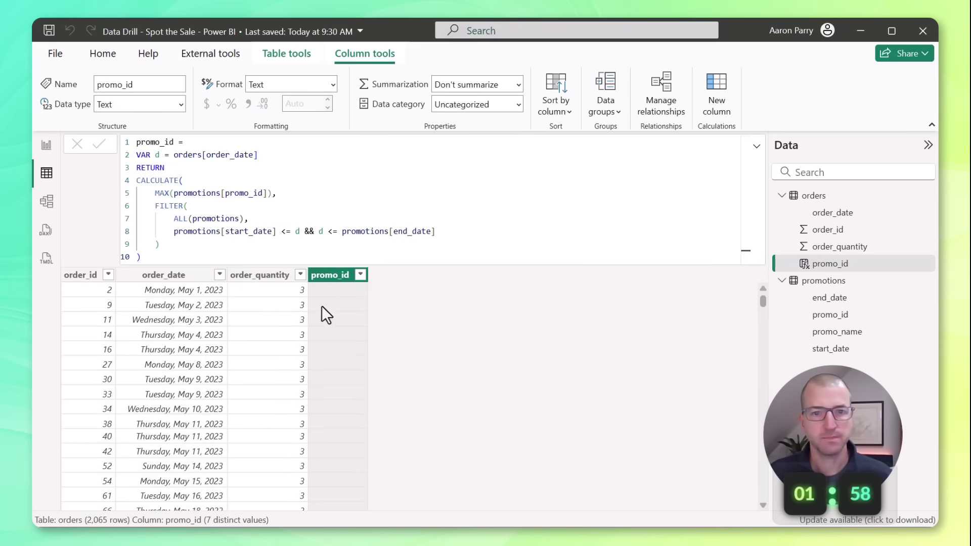
# - Filter promo_id to (Blank) only, showing 1,916 of 2,065 orders
pyautogui.click(360, 274)
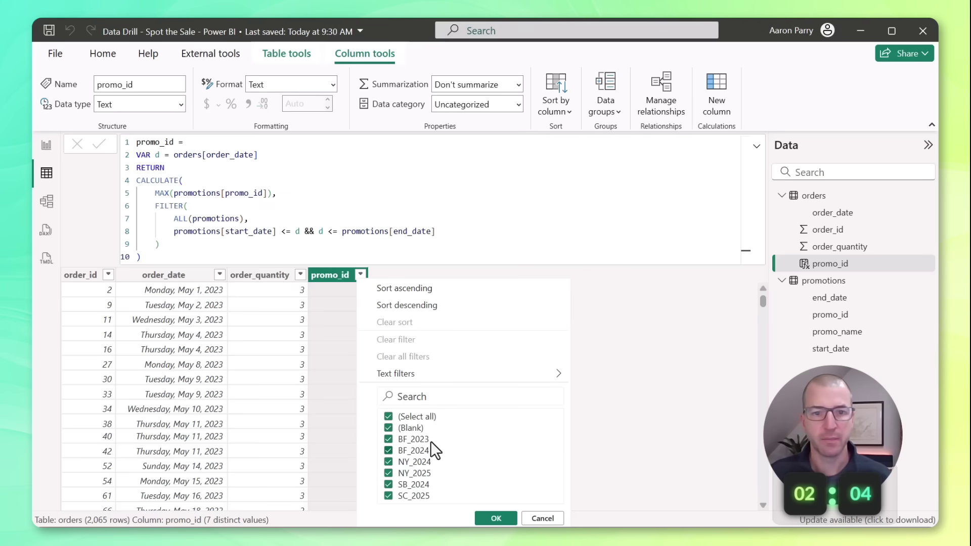
pyautogui.click(496, 518)
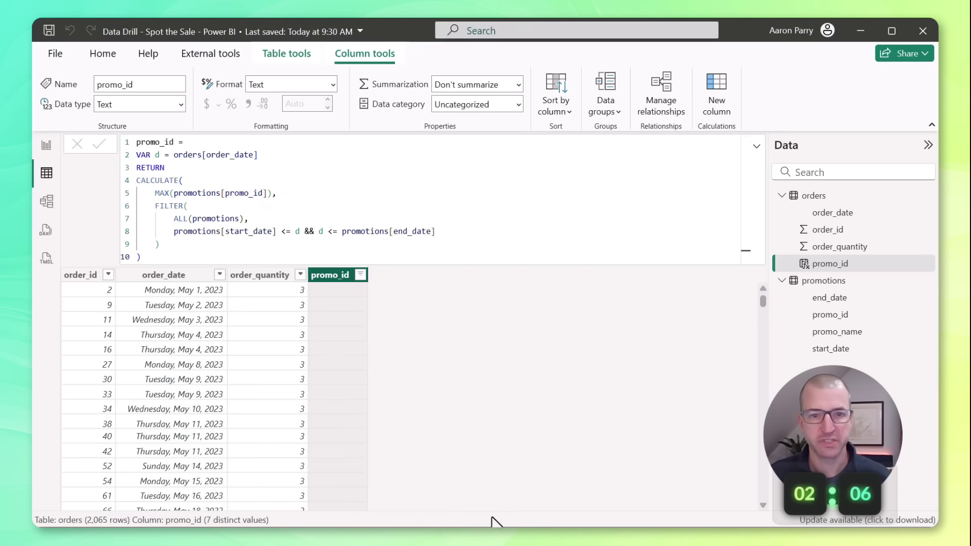
pyautogui.scroll(-2, 326, 298)
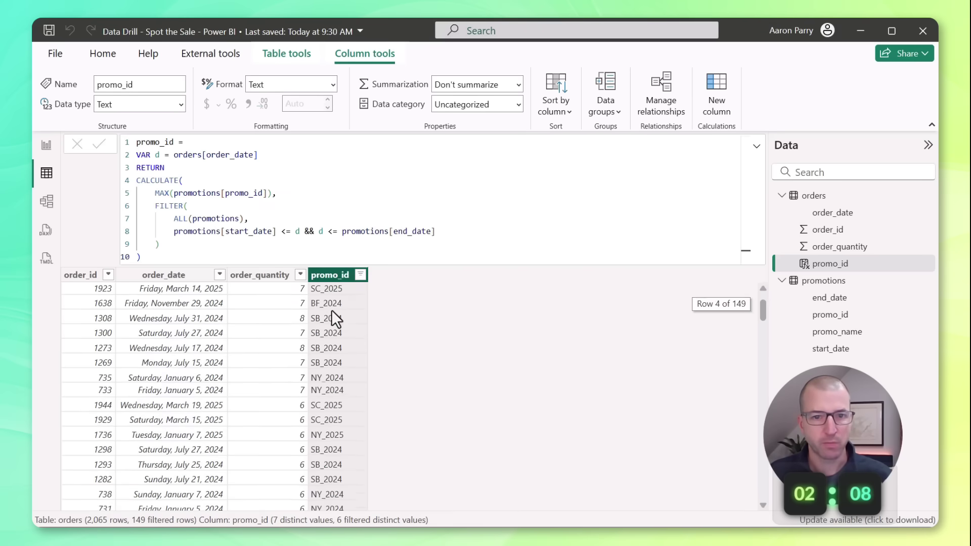
pyautogui.scroll(-1, 324, 352)
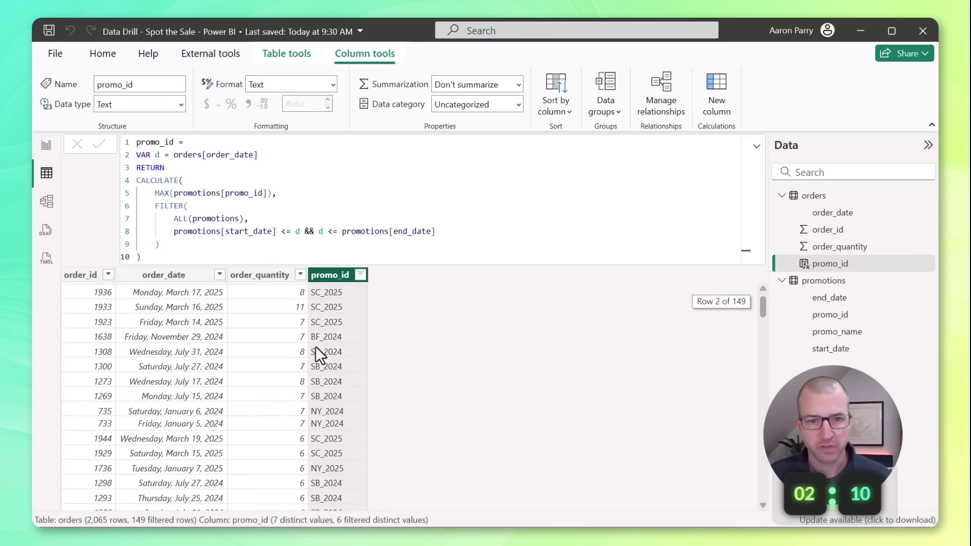
pyautogui.click(360, 275)
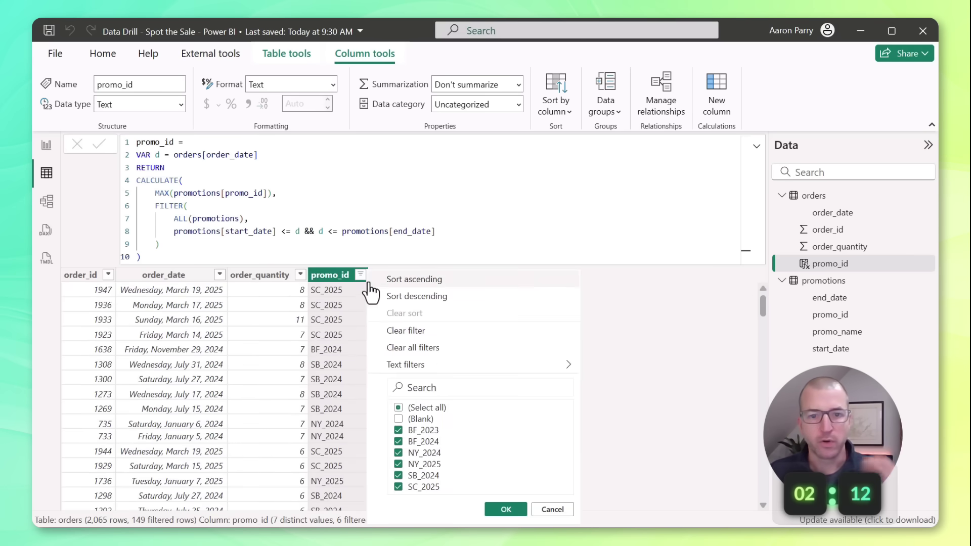
pyautogui.click(398, 408)
pyautogui.click(398, 419)
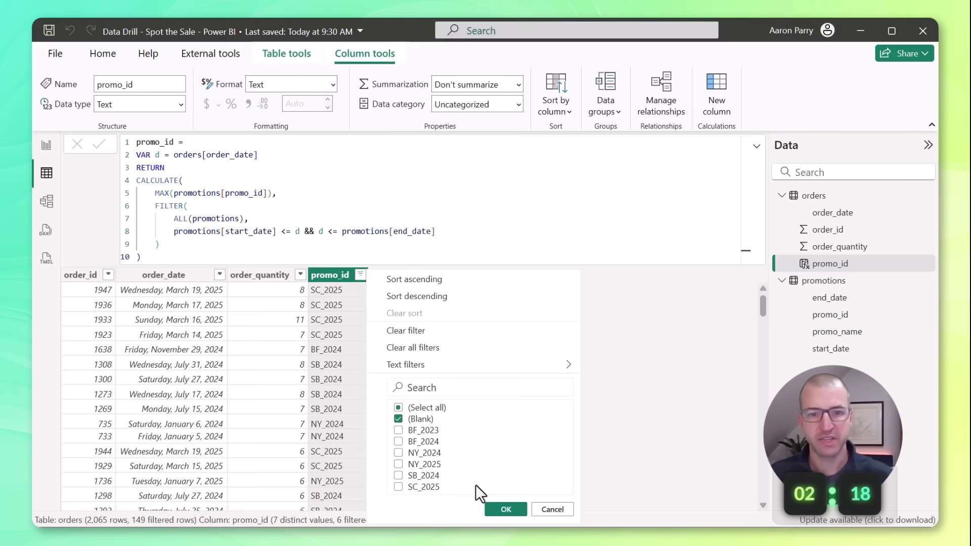
pyautogui.click(500, 510)
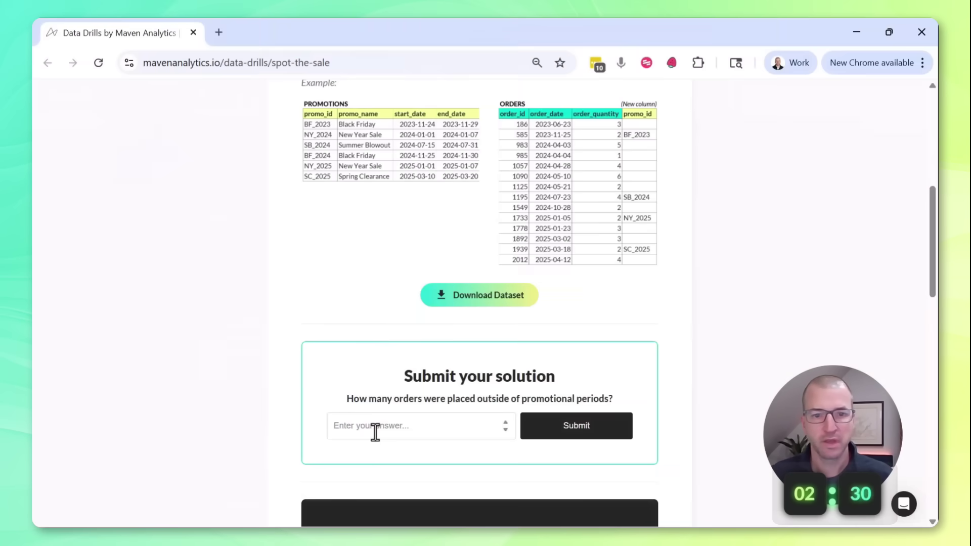
# - Enter 1916 in the answer box and submit it
pyautogui.click(374, 432)
pyautogui.write('1916')
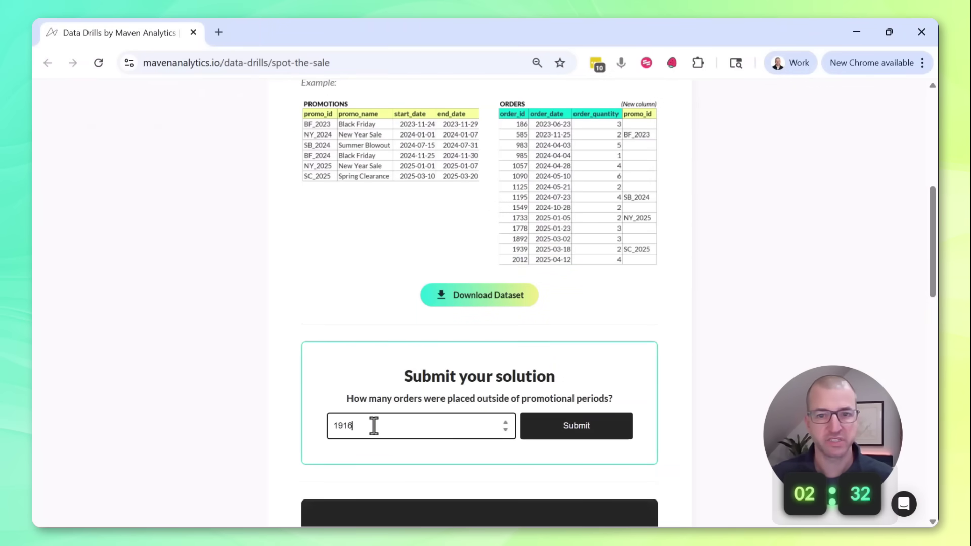
pyautogui.click(597, 435)
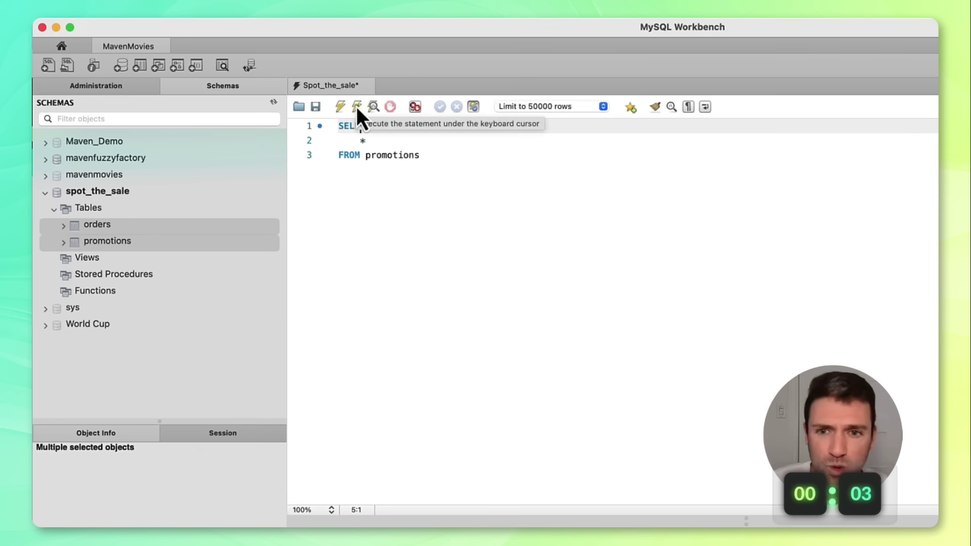
# - Run the query listing all promotions, then switch its table to orders and run it again
pyautogui.click(357, 106)
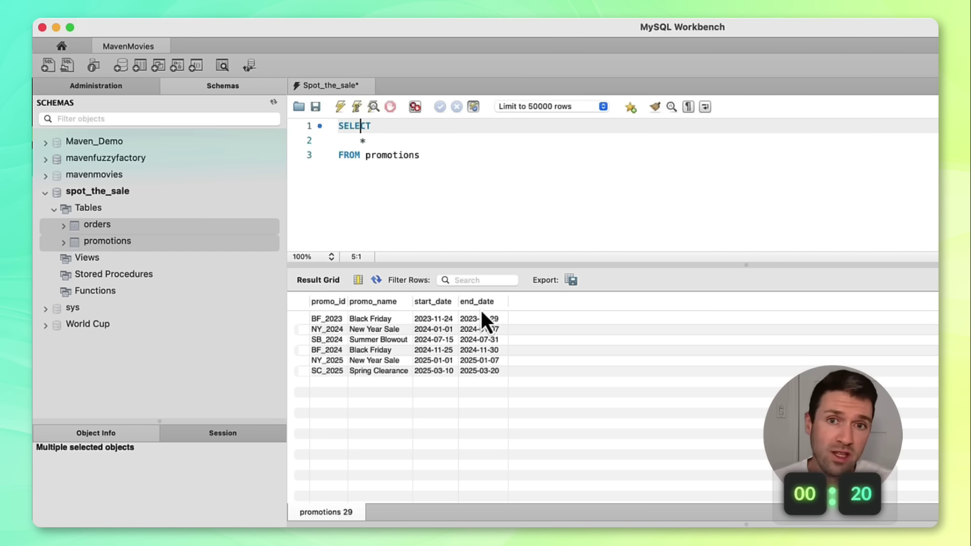
pyautogui.moveTo(366, 155); pyautogui.dragTo(418, 156)
pyautogui.write('orders')
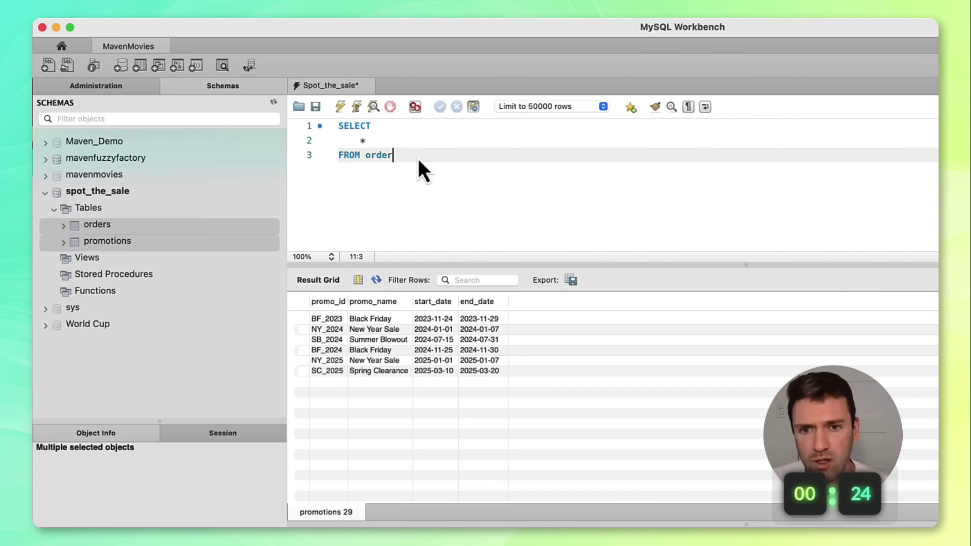
pyautogui.click(357, 107)
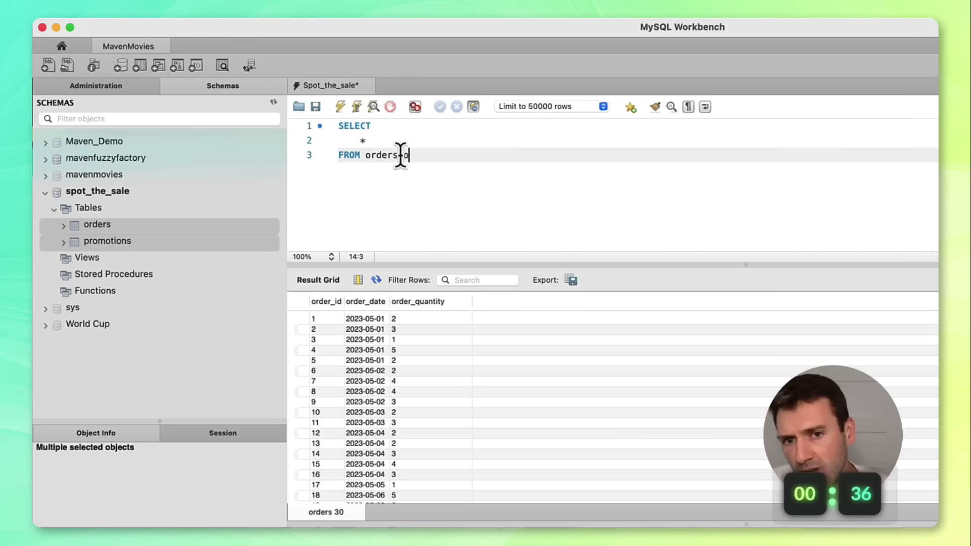
# - Add a comma and blank column line after o.*, then add a LEFT JOIN promotions p line
pyautogui.click(361, 139)
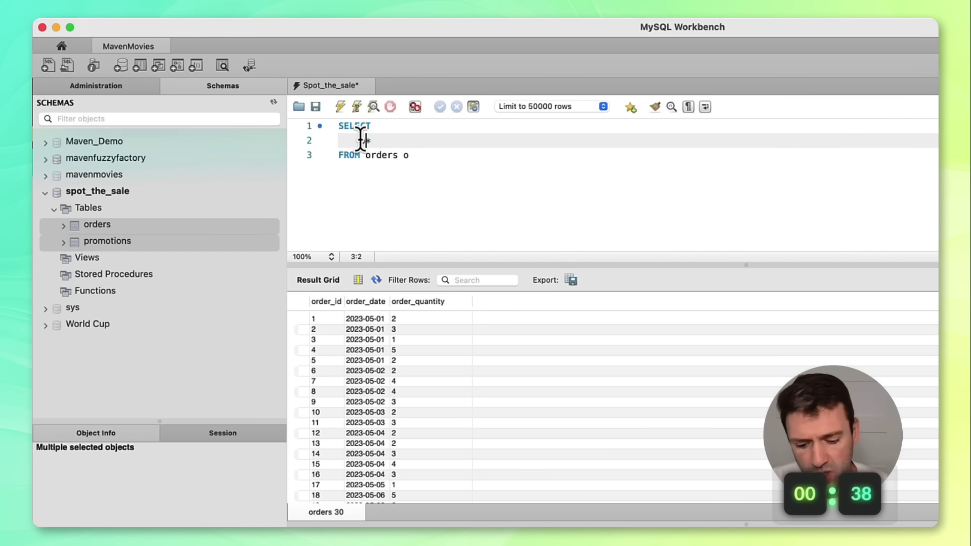
pyautogui.write(',')
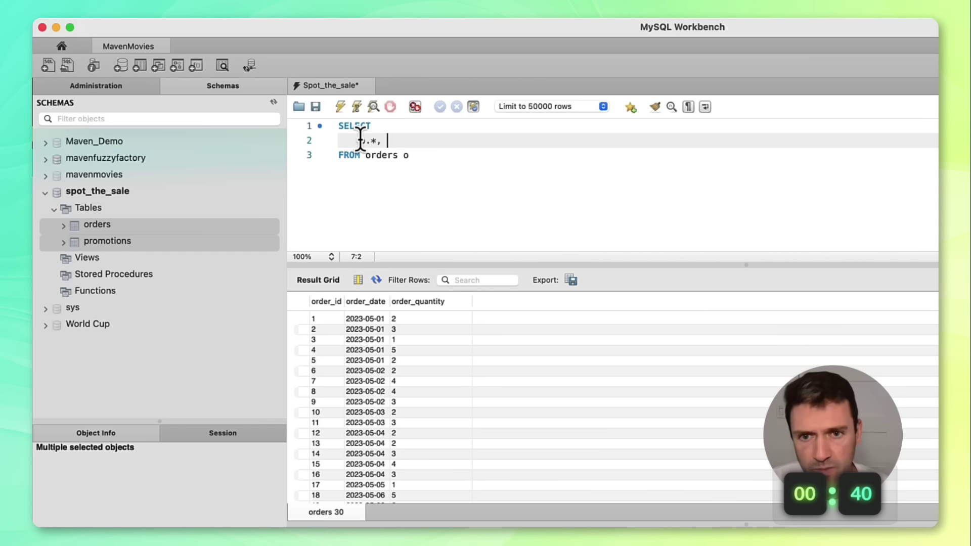
pyautogui.press('Return')
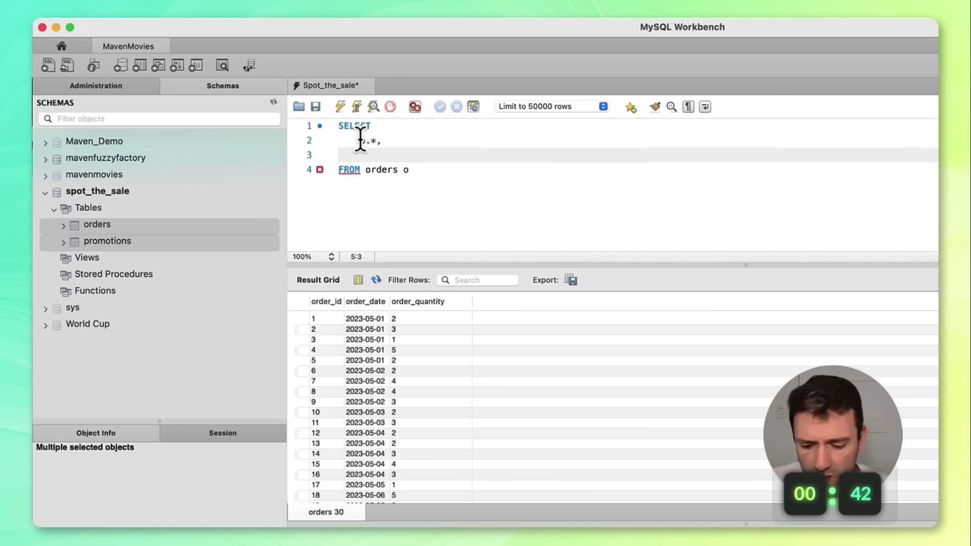
pyautogui.press('Down')
pyautogui.press('End')
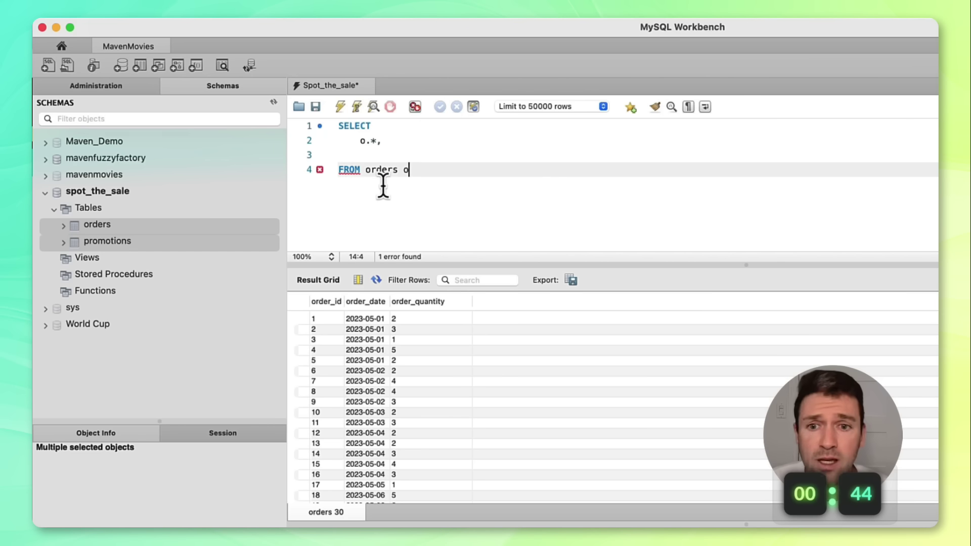
pyautogui.press('Return')
pyautogui.write('LEFT JOIN ')
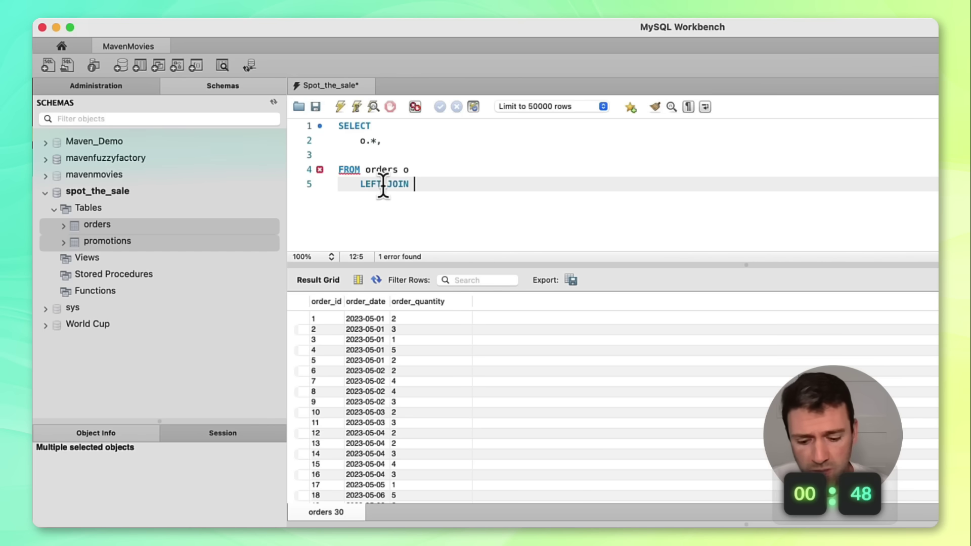
pyautogui.write('promotions')
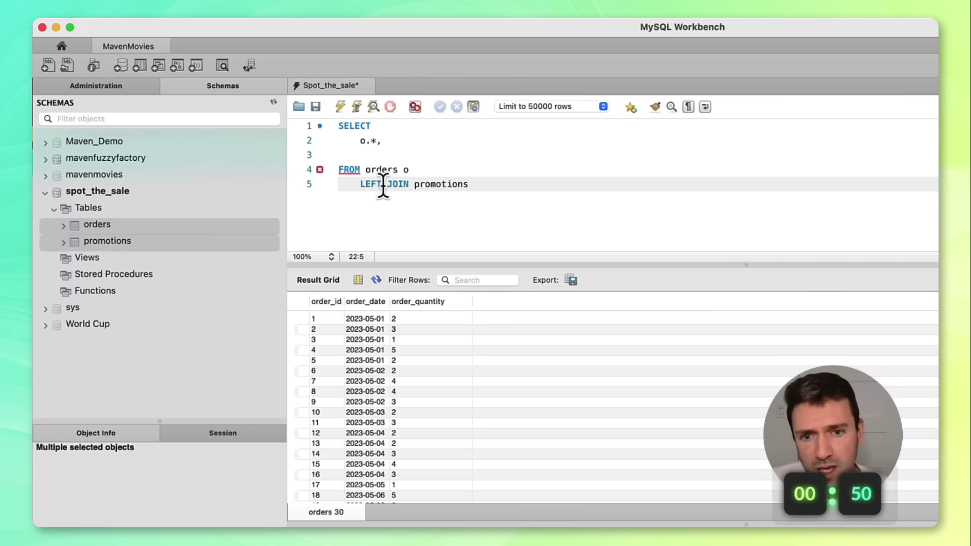
pyautogui.write(' p')
# - Add the condition ON o.order_date BETWEEN p.start_date AND p.end_date, removing the stray slash typo
pyautogui.click(365, 170)
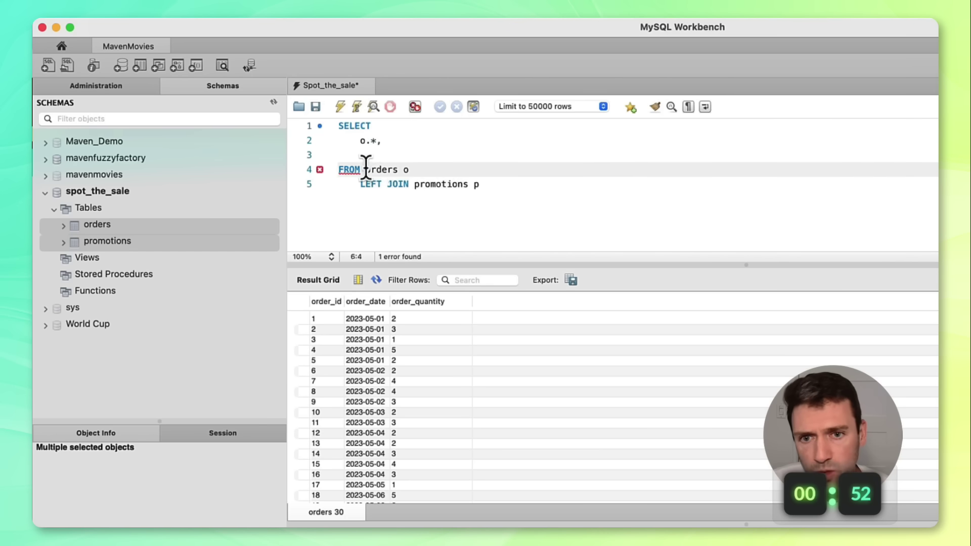
pyautogui.moveTo(365, 170); pyautogui.dragTo(397, 168)
pyautogui.click(398, 170)
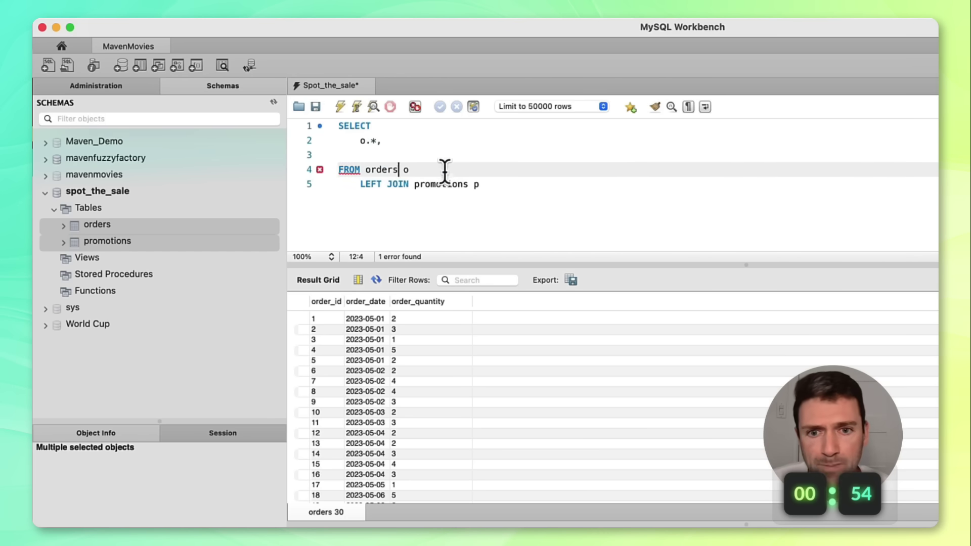
pyautogui.click(491, 184)
pyautogui.press('Return')
pyautogui.write('ON ')
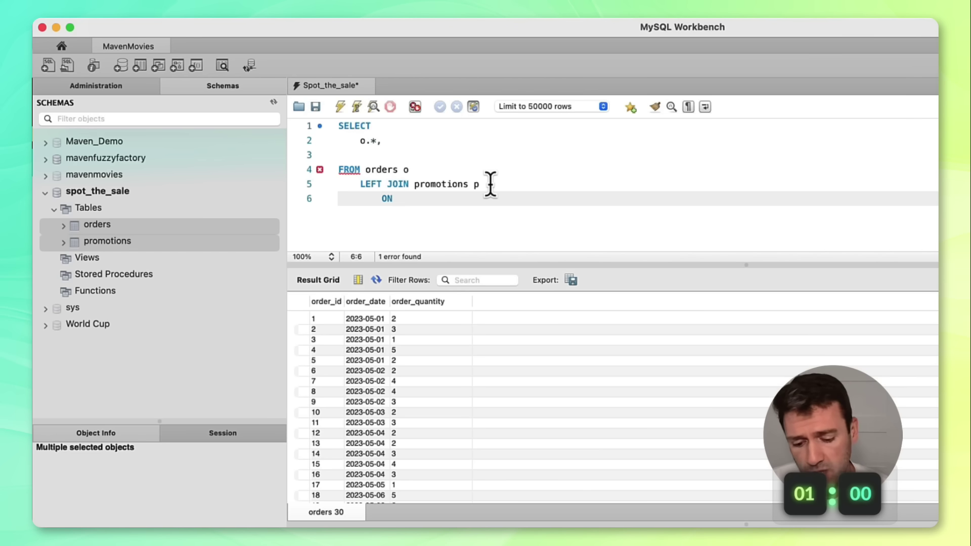
pyautogui.write('o.order_dat')
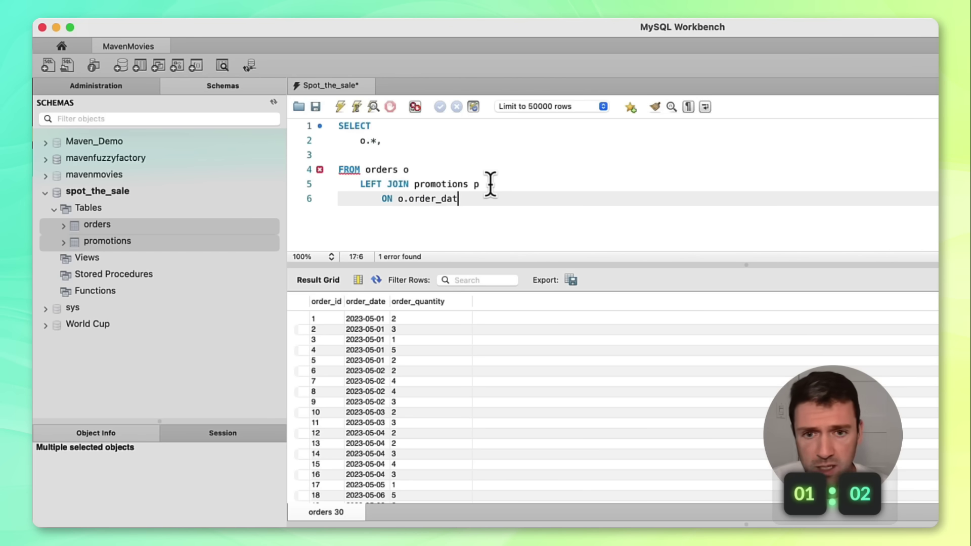
pyautogui.write('e BETWEEN ')
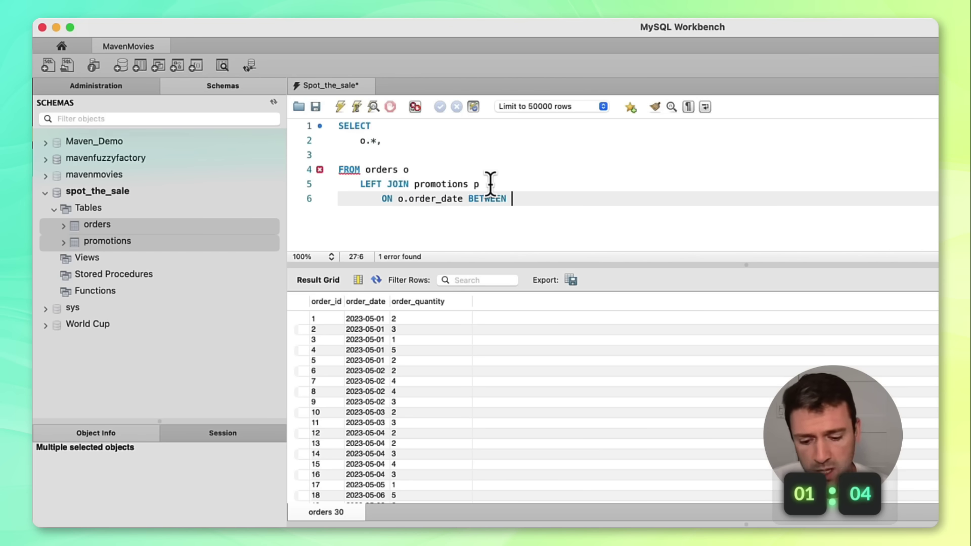
pyautogui.write('p/start')
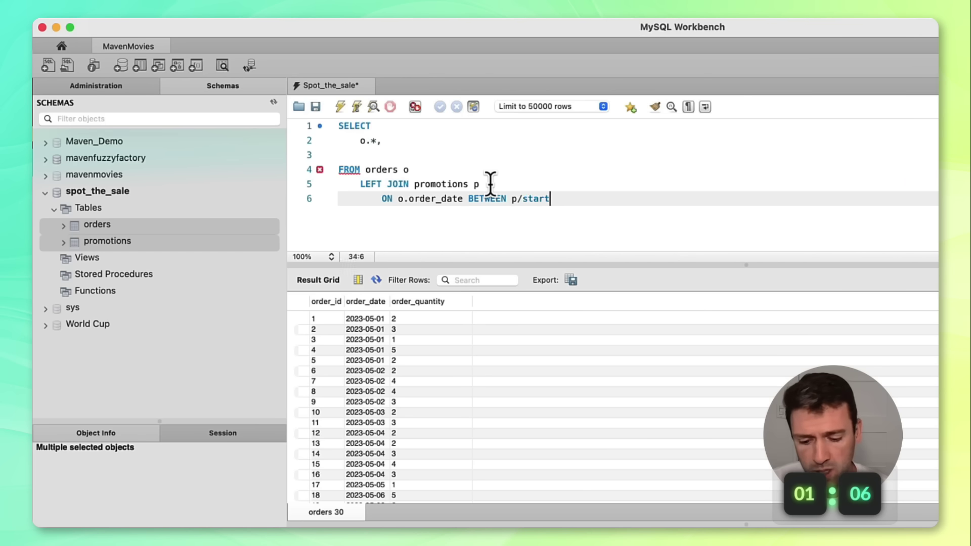
pyautogui.write('_date AND p.end_date')
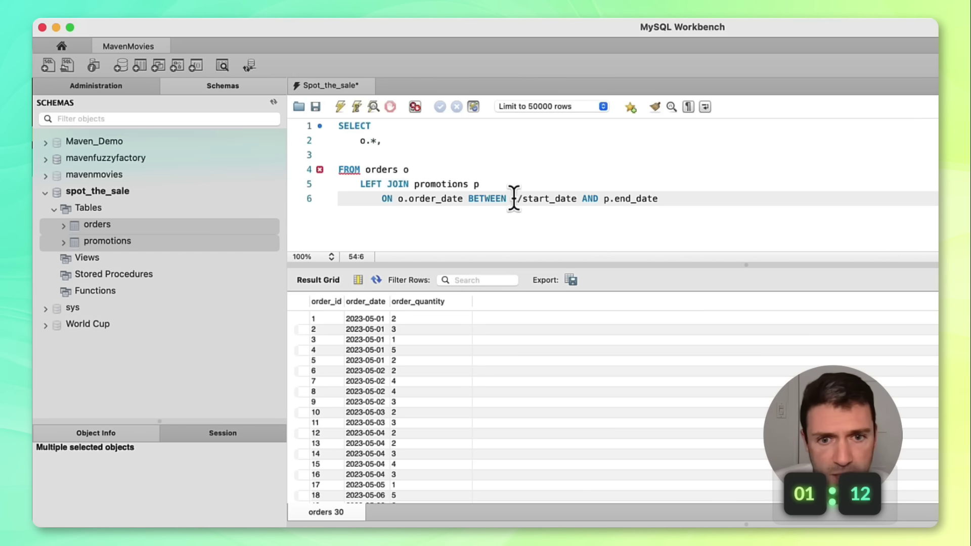
pyautogui.click(521, 198)
pyautogui.press('BackSpace')
# - Complete p.start_date, select p.promo_id after o.* with a comma, and run the join
pyautogui.write('.')
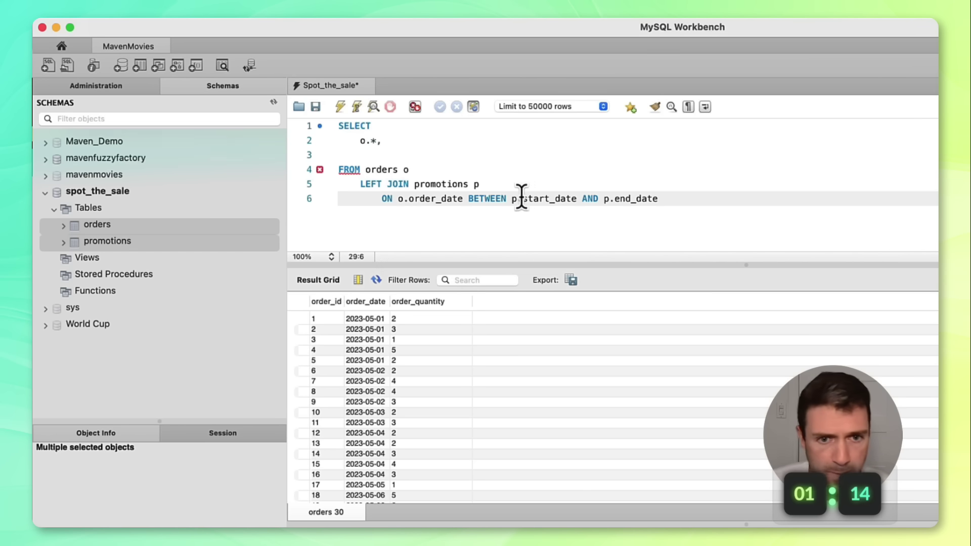
pyautogui.click(385, 154)
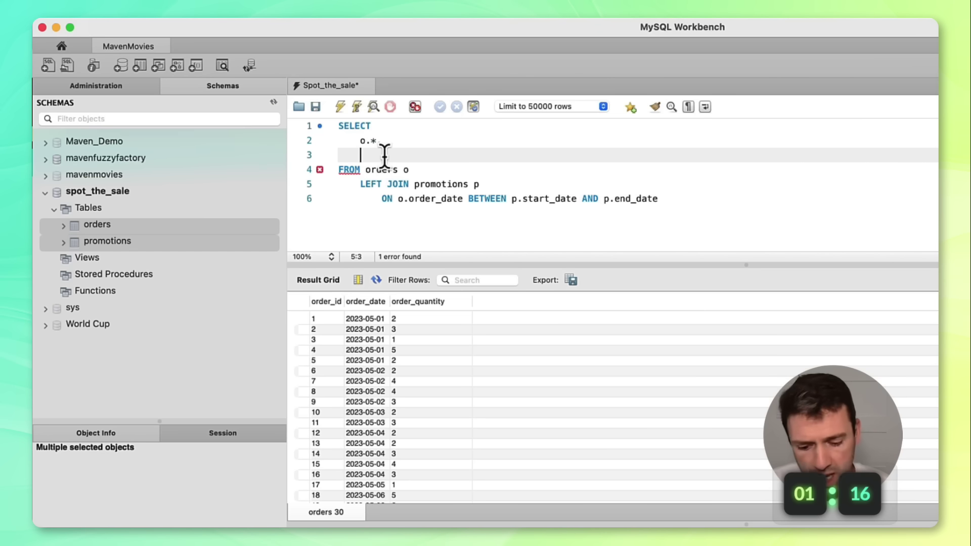
pyautogui.write('p.promo_id')
pyautogui.press('Up')
pyautogui.write(',')
pyautogui.press('Down')
pyautogui.click(357, 107)
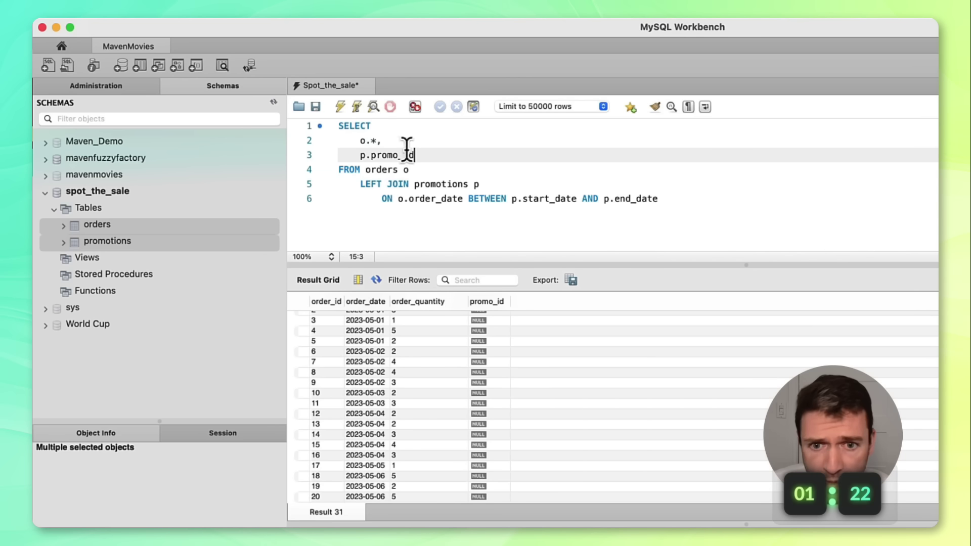
# - Scroll the Result Grid to find orders 610–616 tagged BF_2023 among NULL rows
pyautogui.scroll(-10, 404, 405)
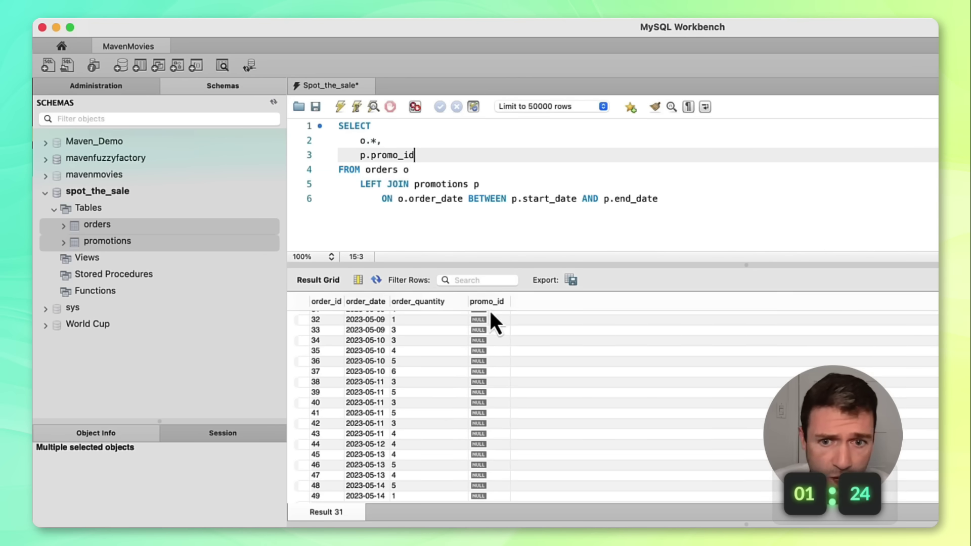
pyautogui.scroll(-10, 445, 396)
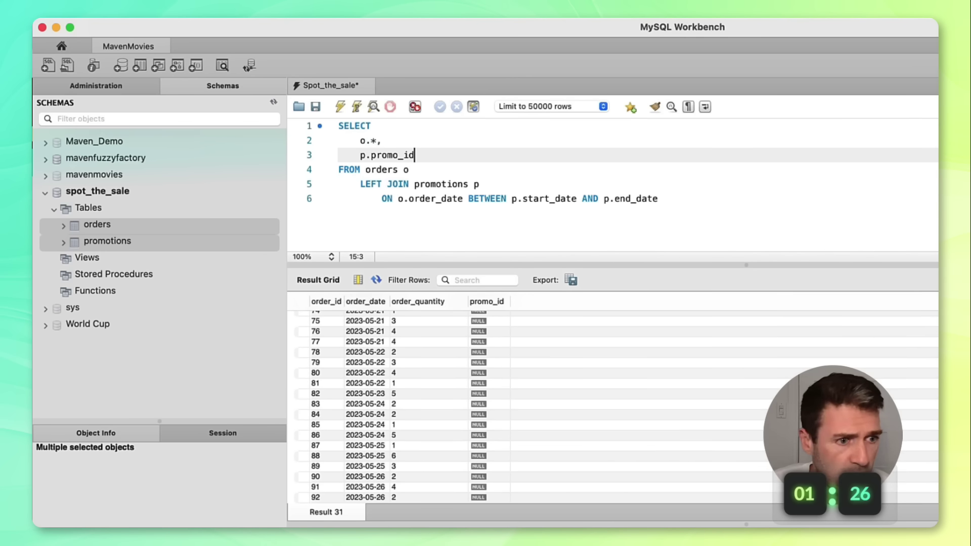
pyautogui.scroll(-20, 446, 396)
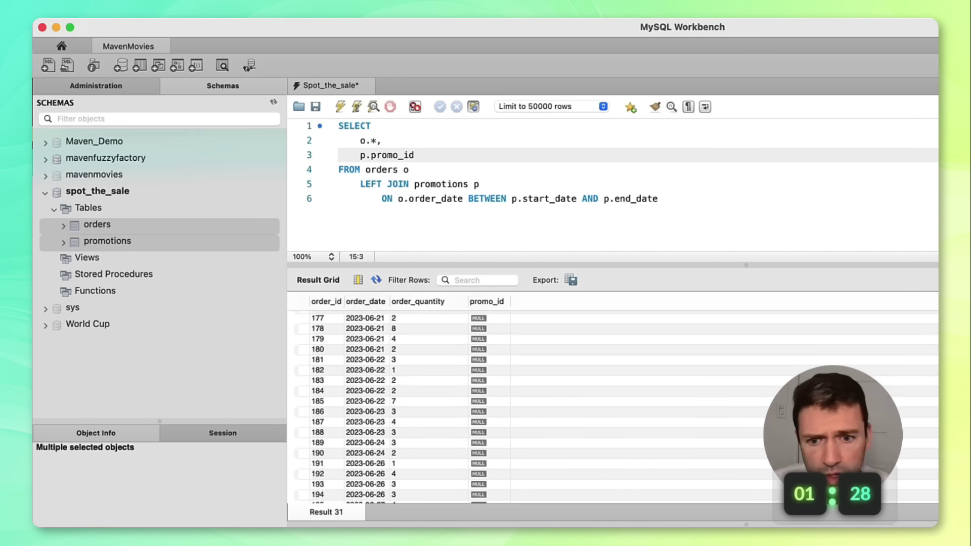
pyautogui.scroll(-20, 626, 407)
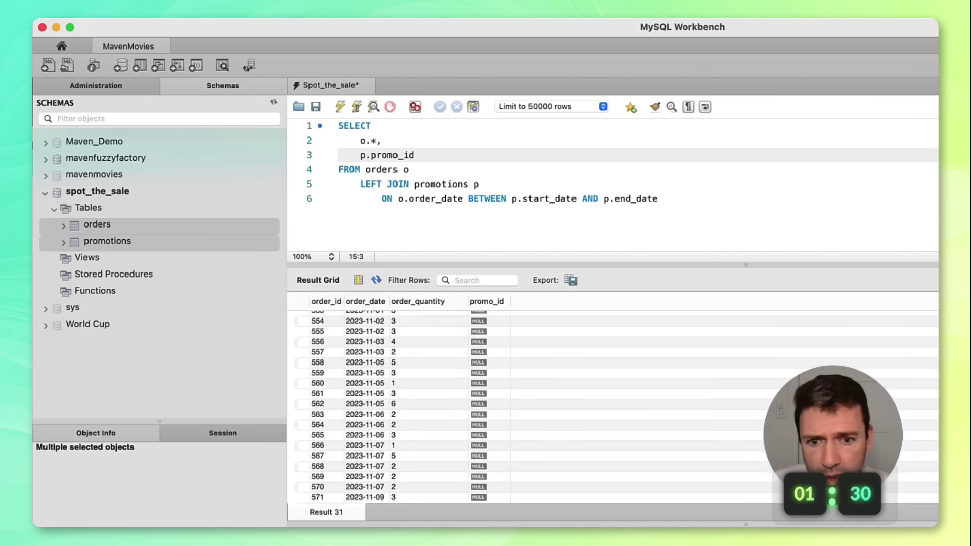
pyautogui.scroll(-5, 626, 407)
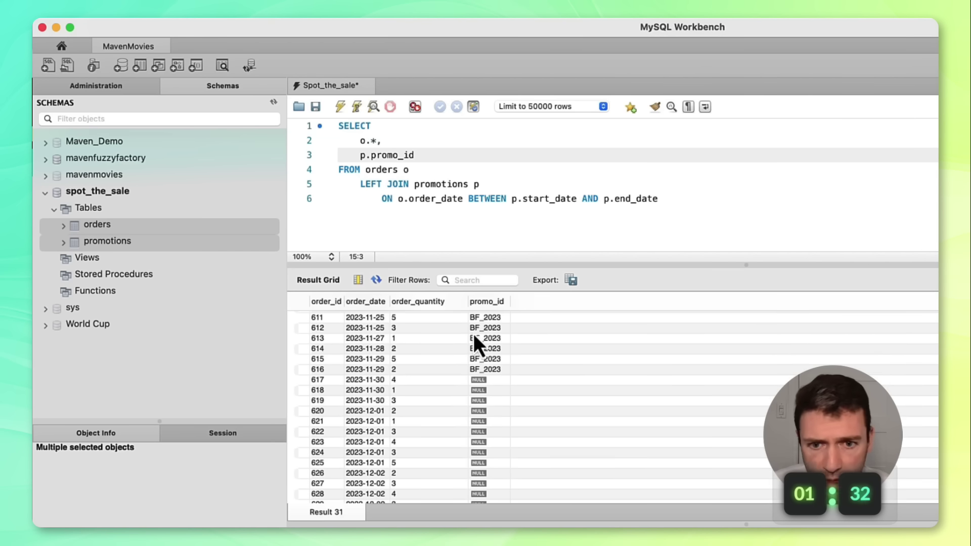
pyautogui.scroll(2, 475, 338)
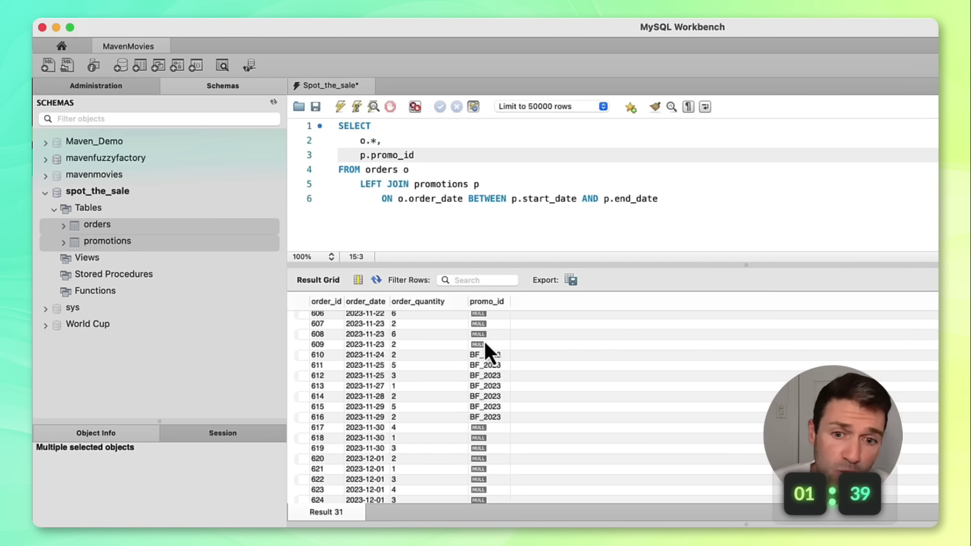
# - Add WHERE p.promo_id IS NULL below the join and run it, returning 1916 rows
pyautogui.click(366, 216)
pyautogui.press('Return')
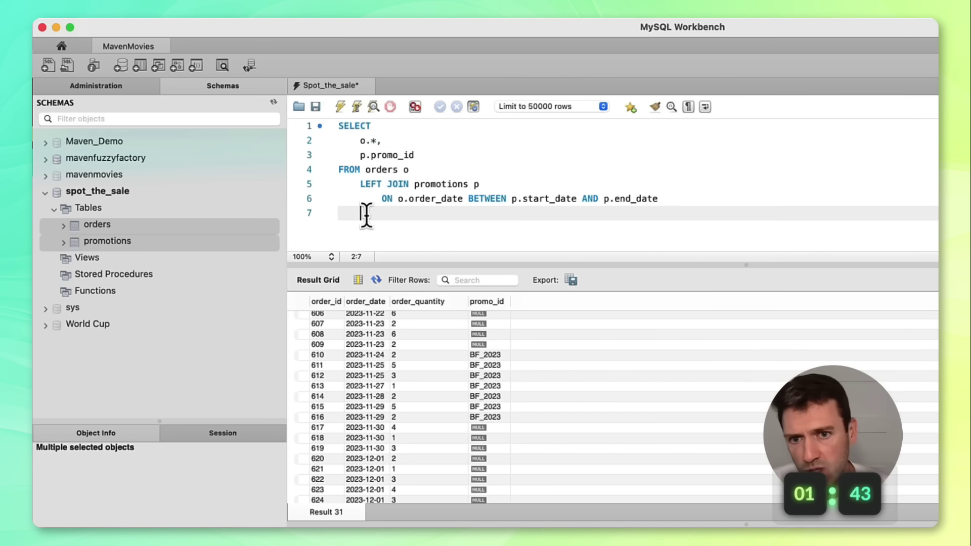
pyautogui.press('Return')
pyautogui.write('WHERE ')
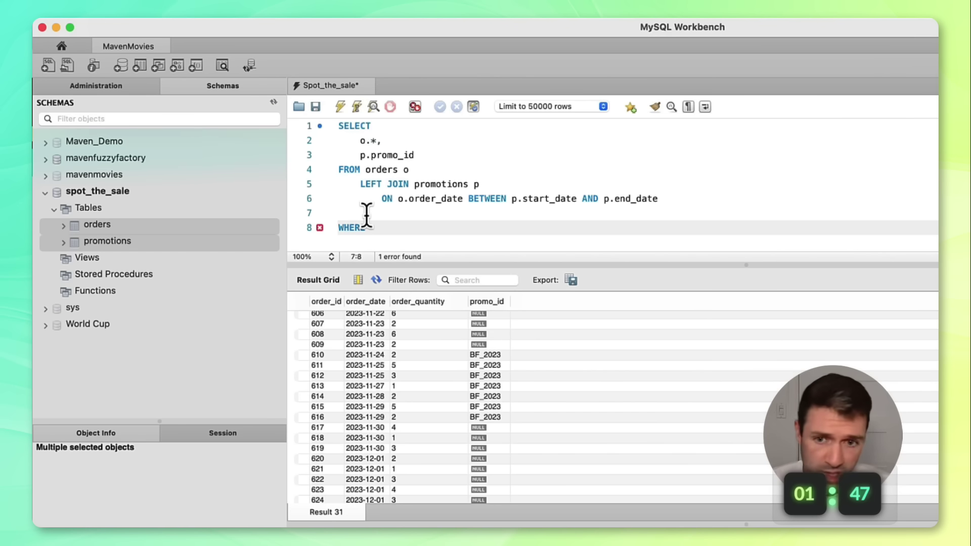
pyautogui.write('p.promo_')
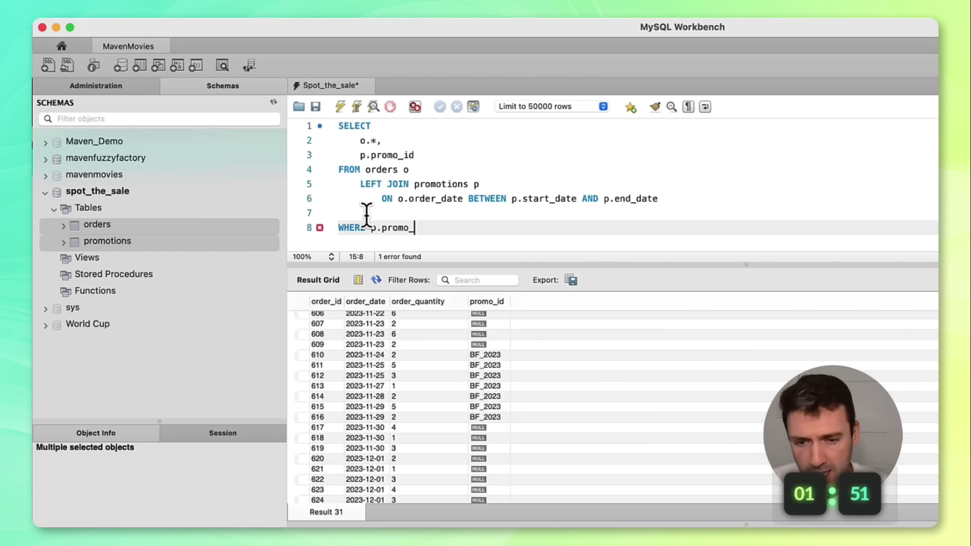
pyautogui.write('id IS NULL')
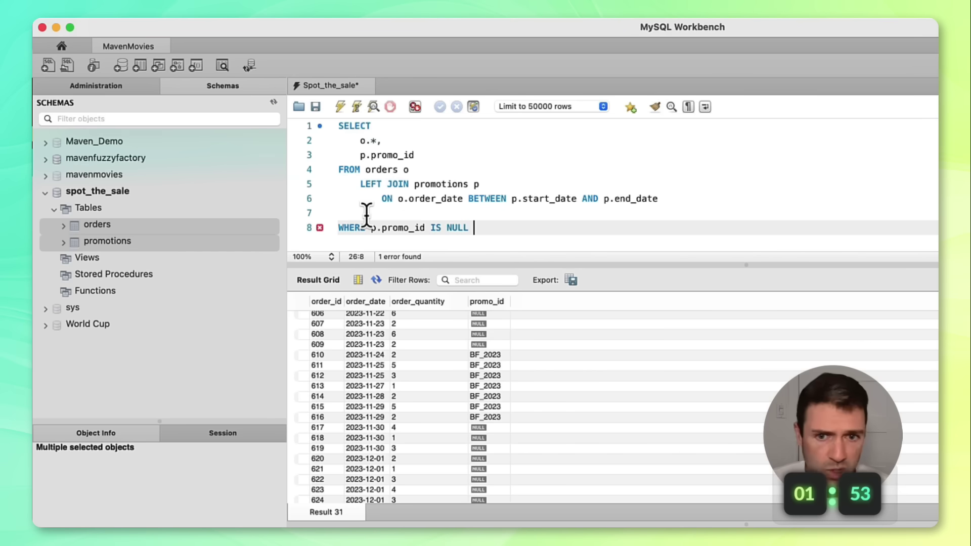
pyautogui.click(357, 108)
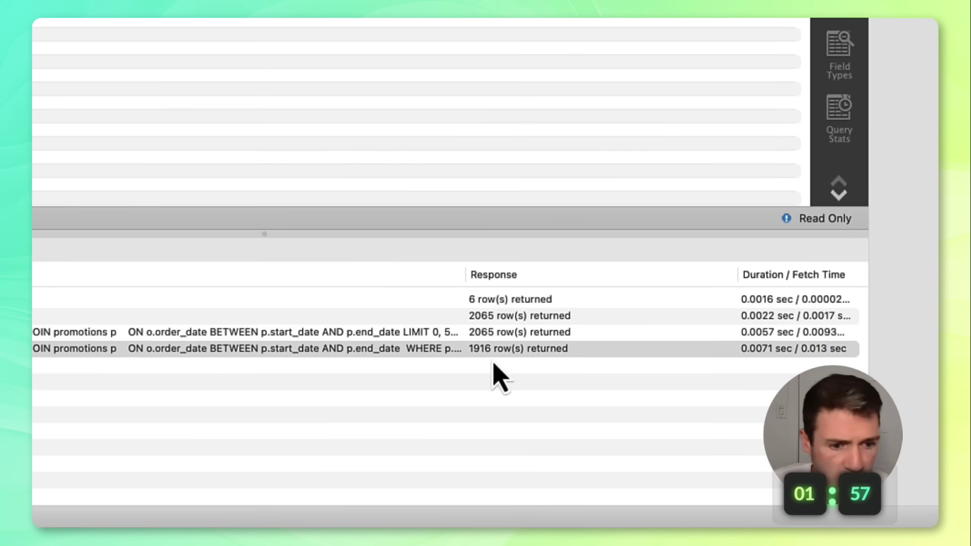
# - Check the 1916 row count and submit 1916 as the Spot the Sale answer
pyautogui.click(493, 350)
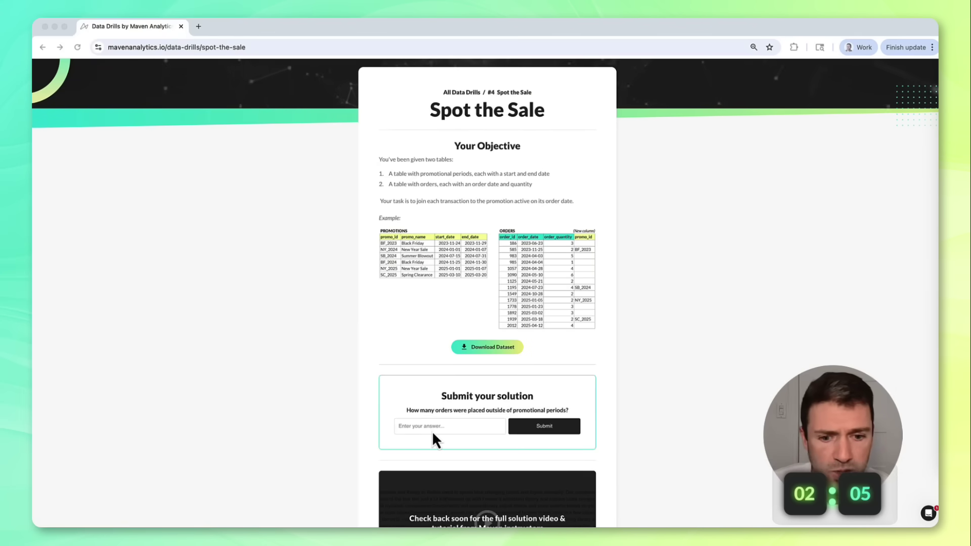
pyautogui.click(432, 429)
pyautogui.write('1916')
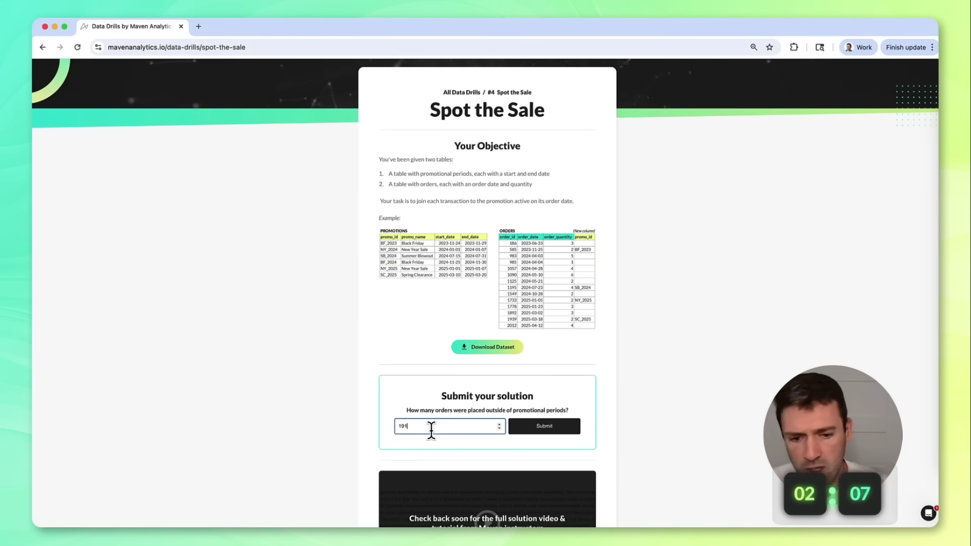
pyautogui.click(533, 427)
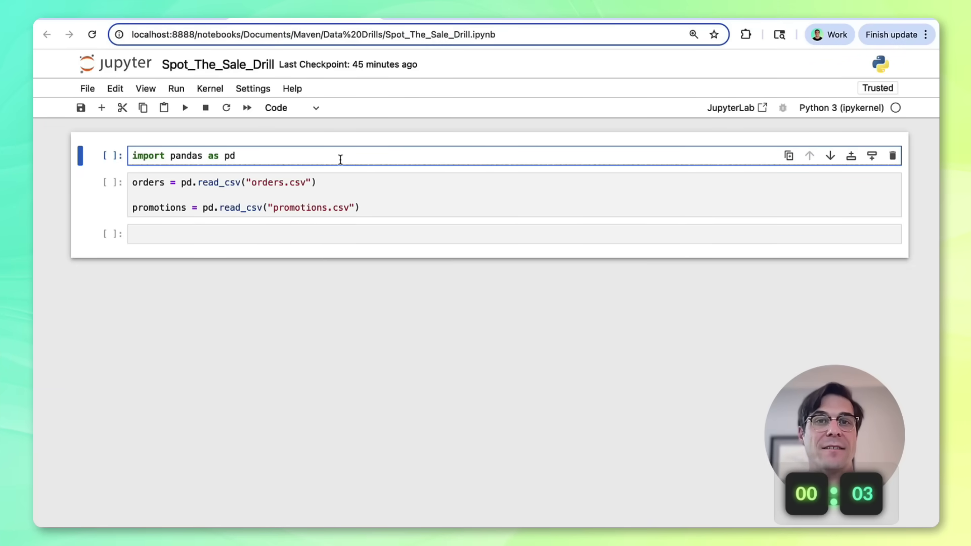
# - Run the pandas import and CSV loading cells, then check column types with orders.info()
pyautogui.hotkey('shift', 'Return')
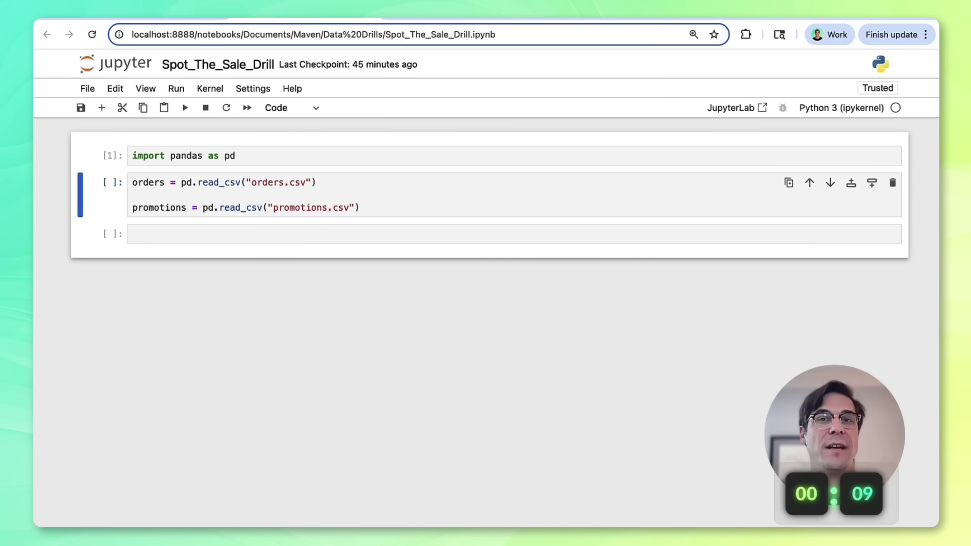
pyautogui.hotkey('shift', 'Return')
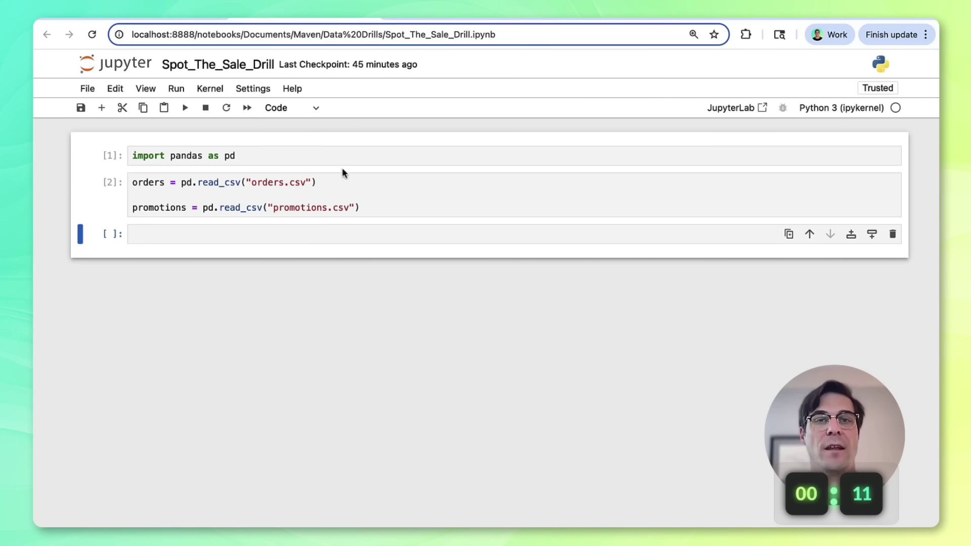
pyautogui.doubleClick(172, 183)
pyautogui.press('super+c')
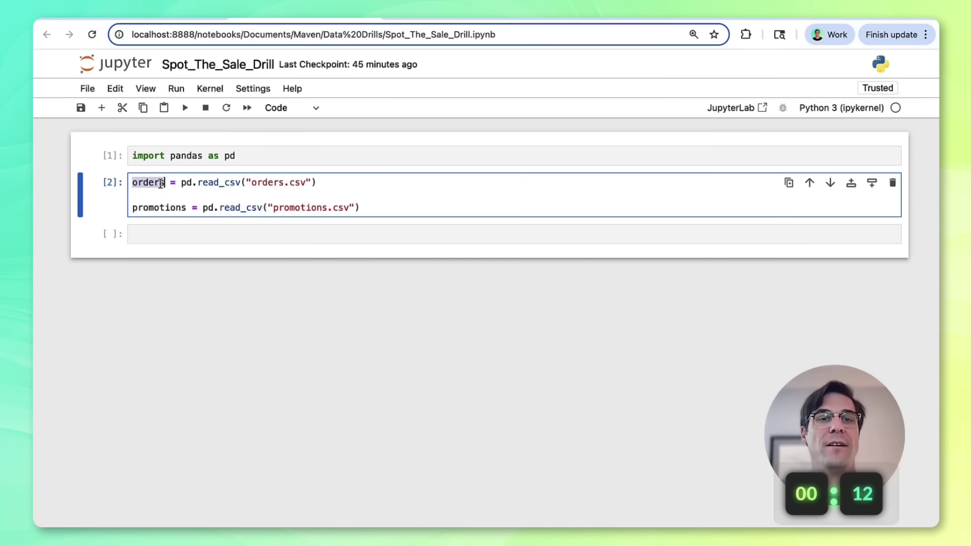
pyautogui.click(141, 231)
pyautogui.press('super+v')
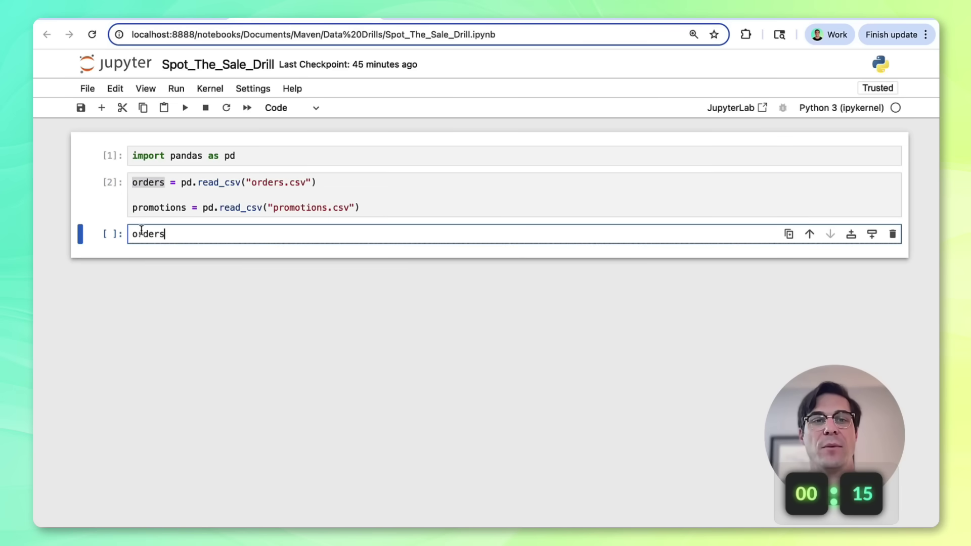
pyautogui.write('.info()')
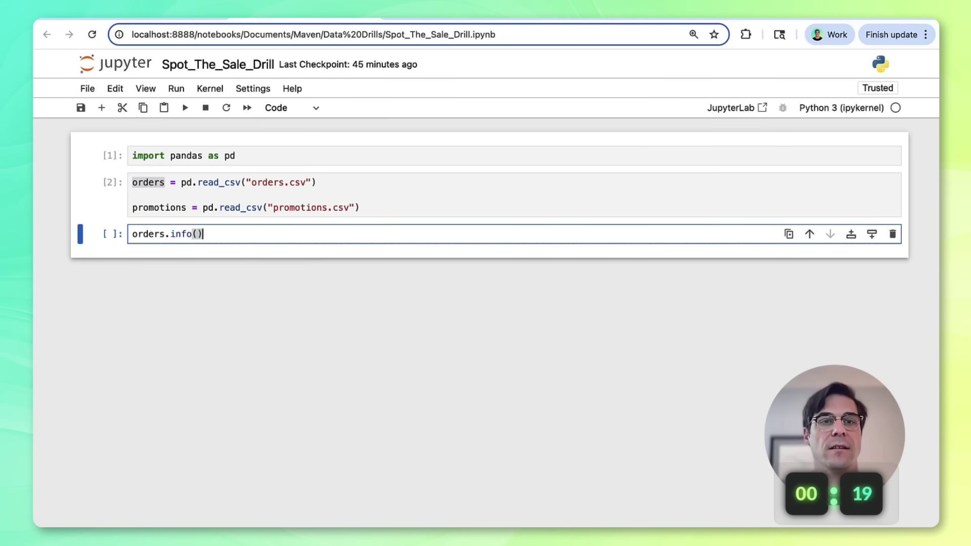
pyautogui.hotkey('shift', 'Return')
# - Add parse_dates=["order_date"] to the orders.csv read_csv call
pyautogui.doubleClick(189, 325)
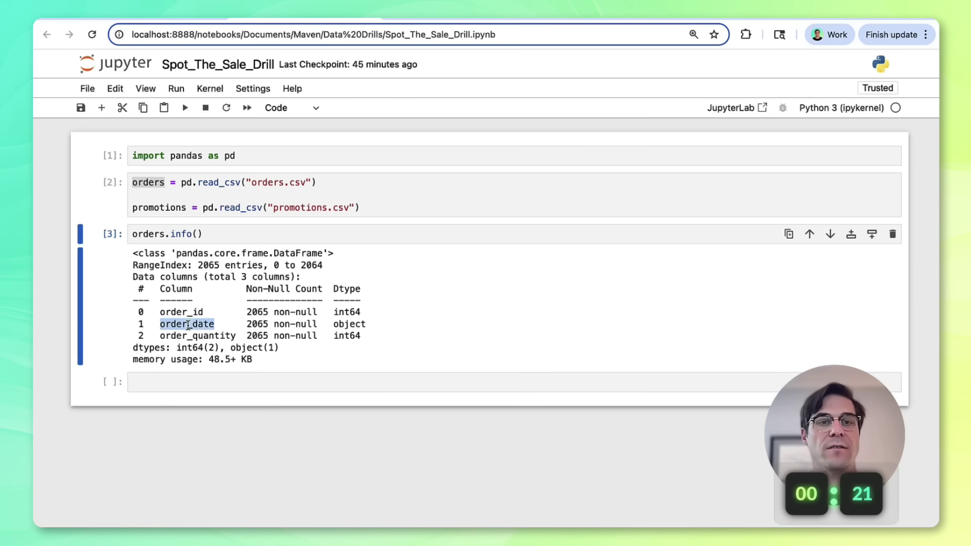
pyautogui.click(311, 183)
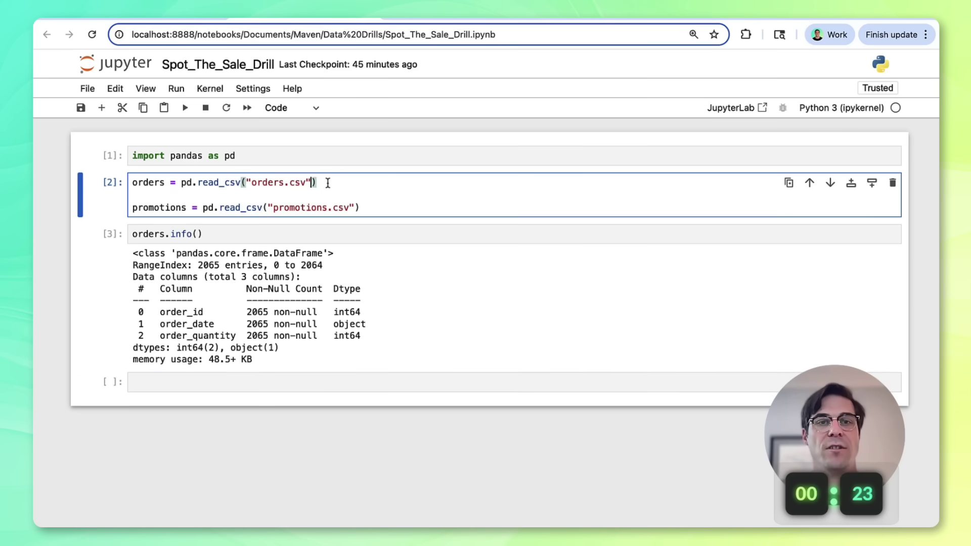
pyautogui.write(', parse_dates[')
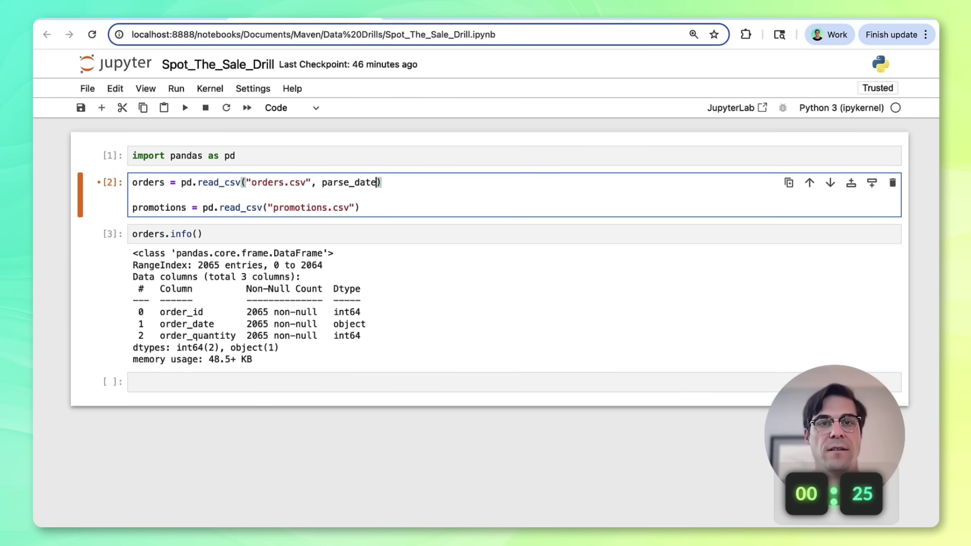
pyautogui.press('BackSpace')
pyautogui.write('=[')
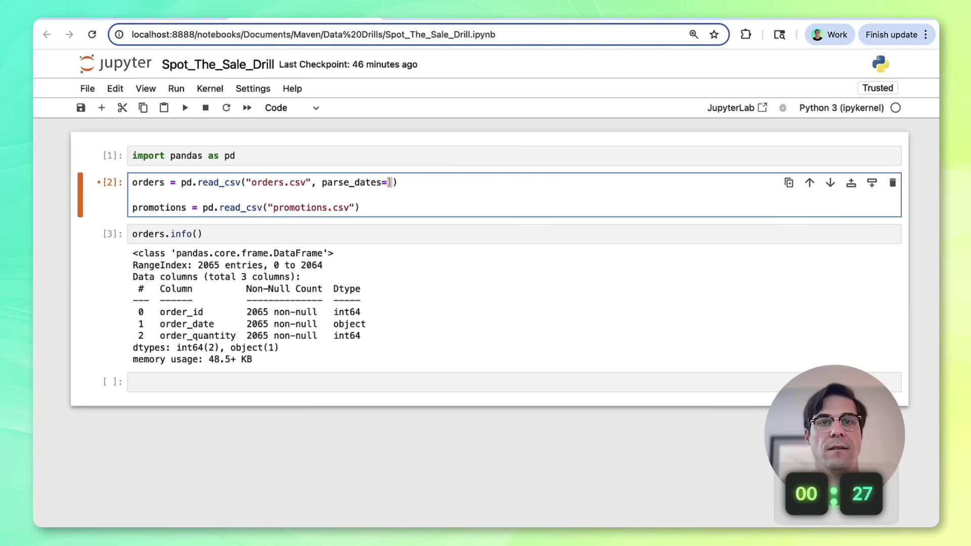
pyautogui.write('"order_date')
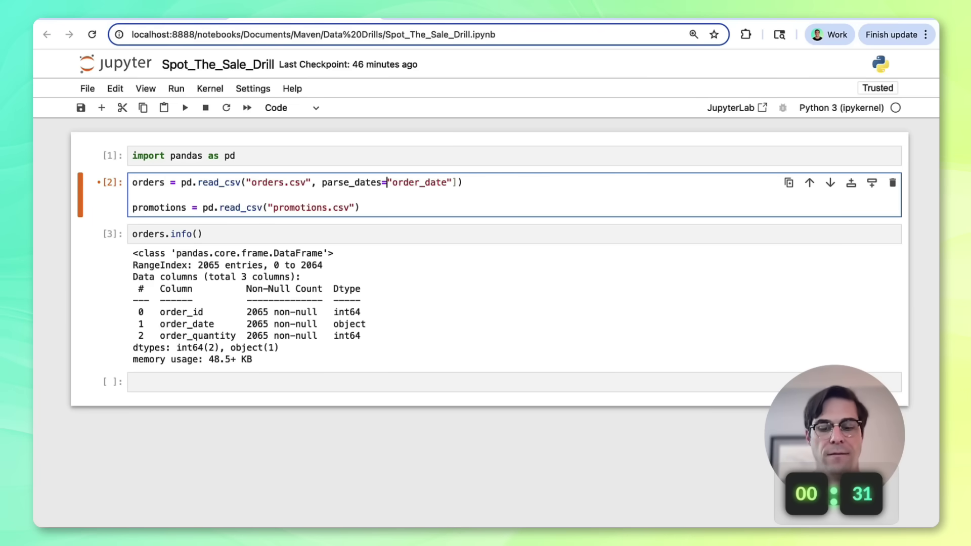
pyautogui.write('[')
# - Copy the parse_dates argument to the promotions.csv line and run promotions.info() instead
pyautogui.moveTo(311, 183); pyautogui.dragTo(462, 182)
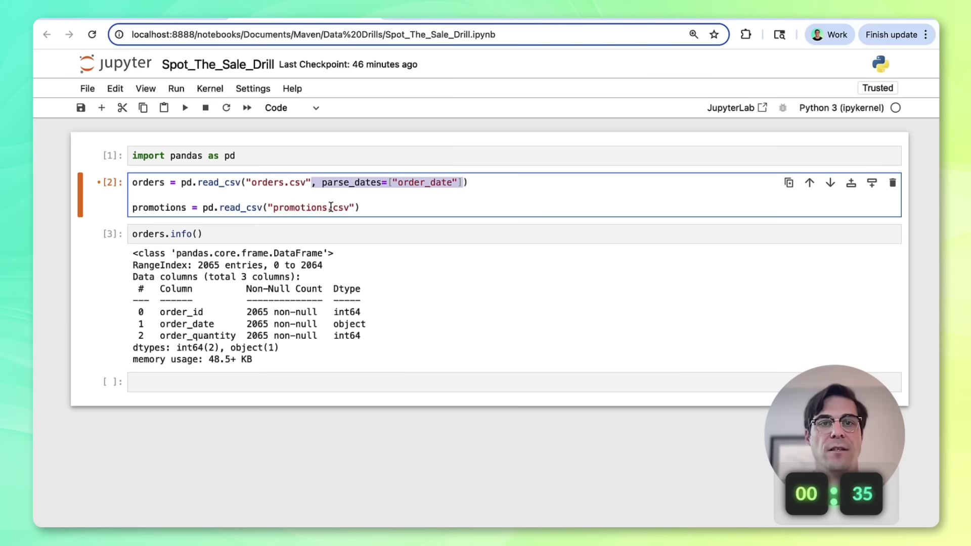
pyautogui.press('super+c')
pyautogui.click(354, 207)
pyautogui.press('super+v')
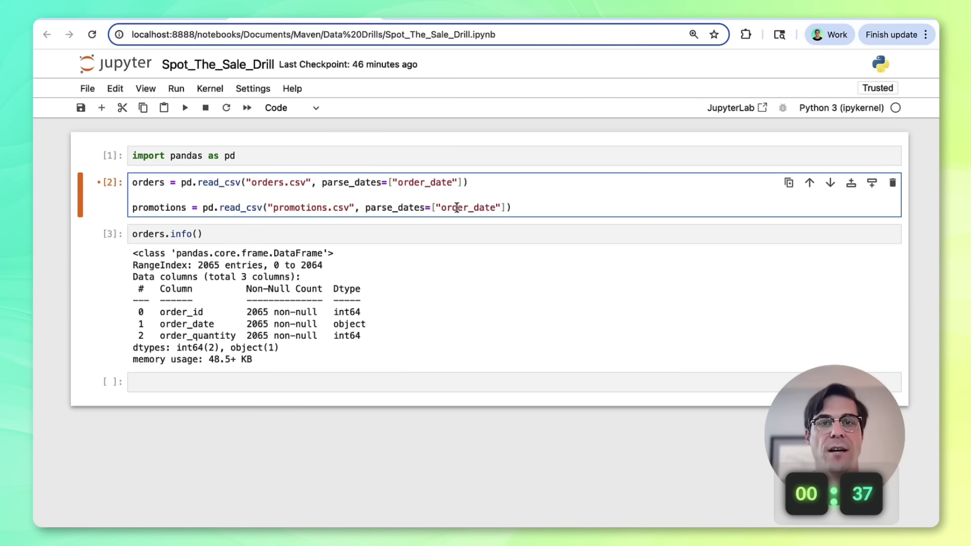
pyautogui.doubleClick(456, 207)
pyautogui.click(171, 207)
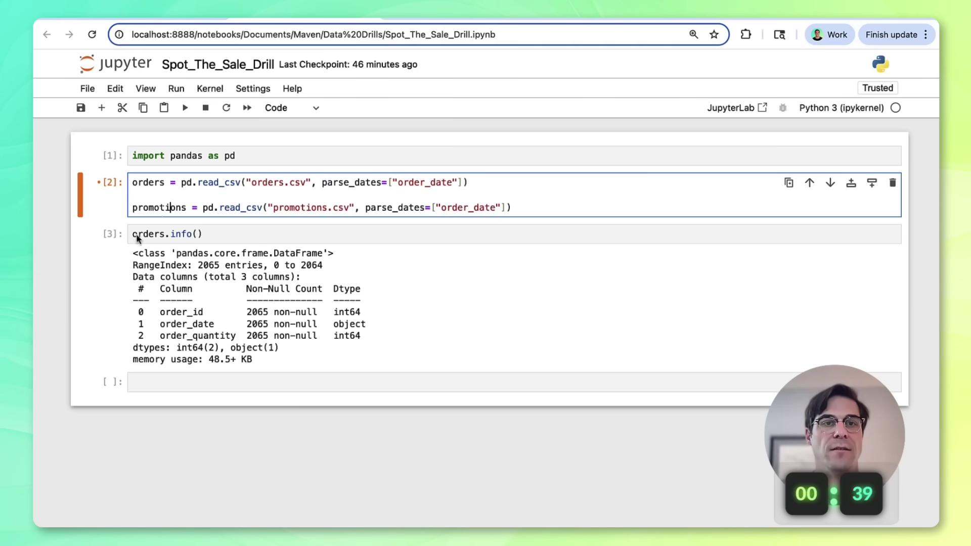
pyautogui.doubleClick(160, 208)
pyautogui.click(139, 235)
pyautogui.doubleClick(139, 234)
pyautogui.press('super+v')
pyautogui.hotkey('shift', 'Return')
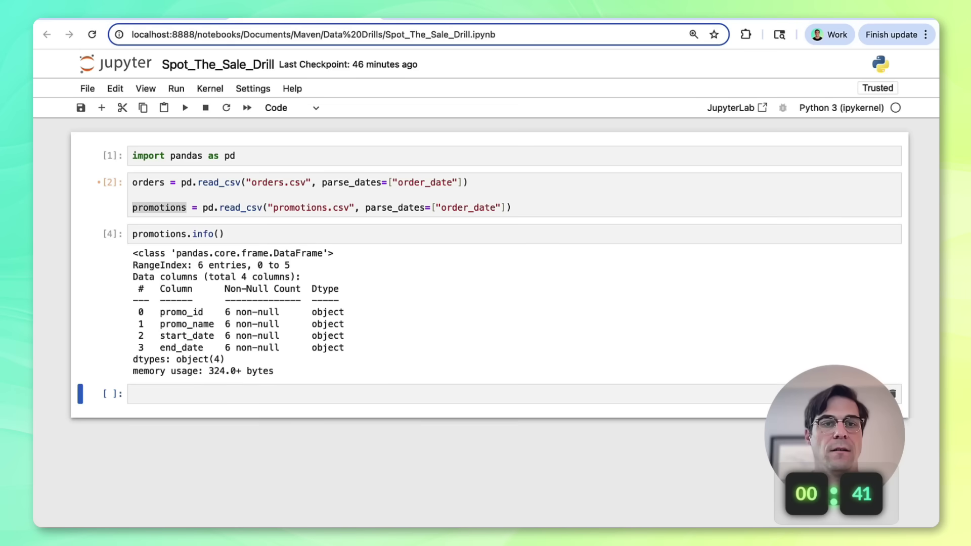
# - Change the promotions parse_dates to ["start_date", "end_date"] and rerun the loading and info cells
pyautogui.doubleClick(172, 335)
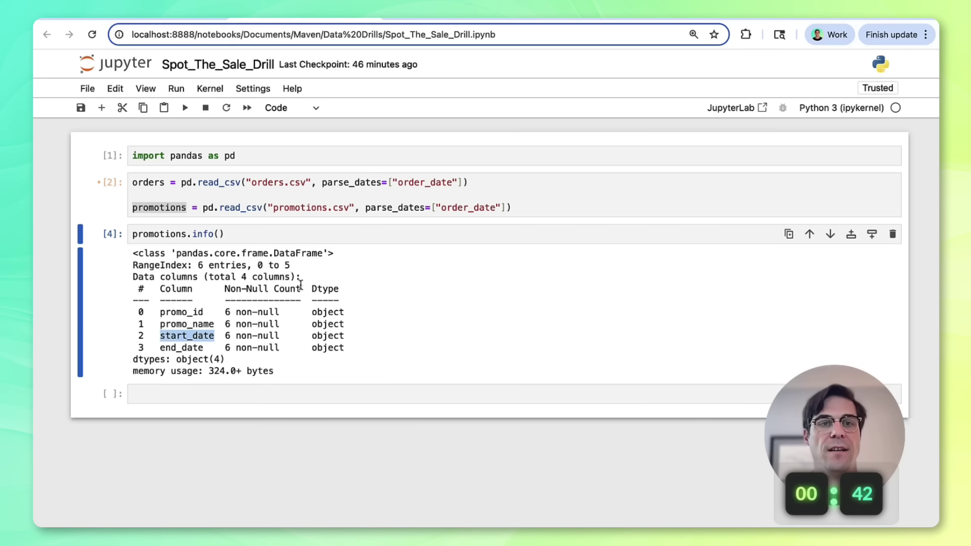
pyautogui.doubleClick(449, 208)
pyautogui.press('super+v')
pyautogui.click(501, 208)
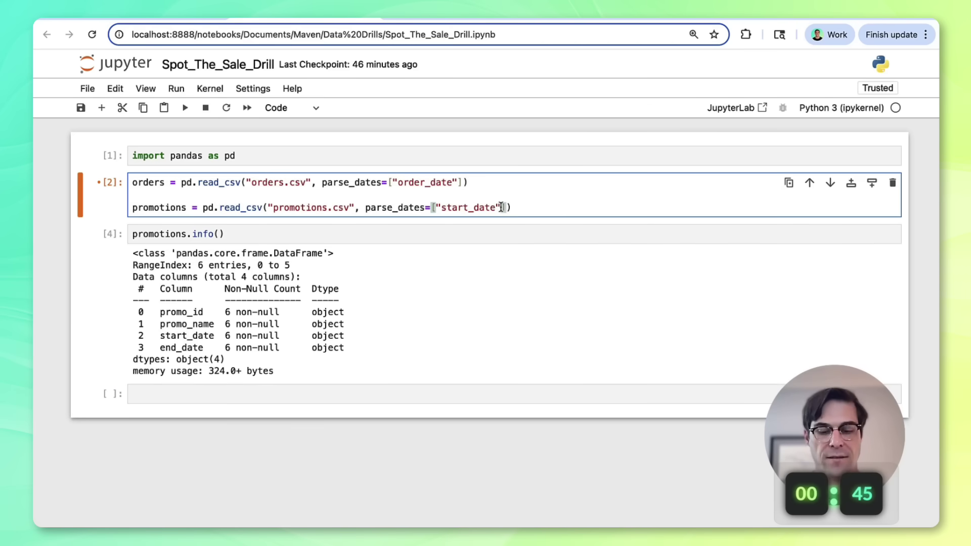
pyautogui.write(',')
pyautogui.doubleClick(181, 347)
pyautogui.click(511, 208)
pyautogui.write('"')
pyautogui.press('super+v')
pyautogui.hotkey('shift', 'Return')
pyautogui.hotkey('shift', 'Return')
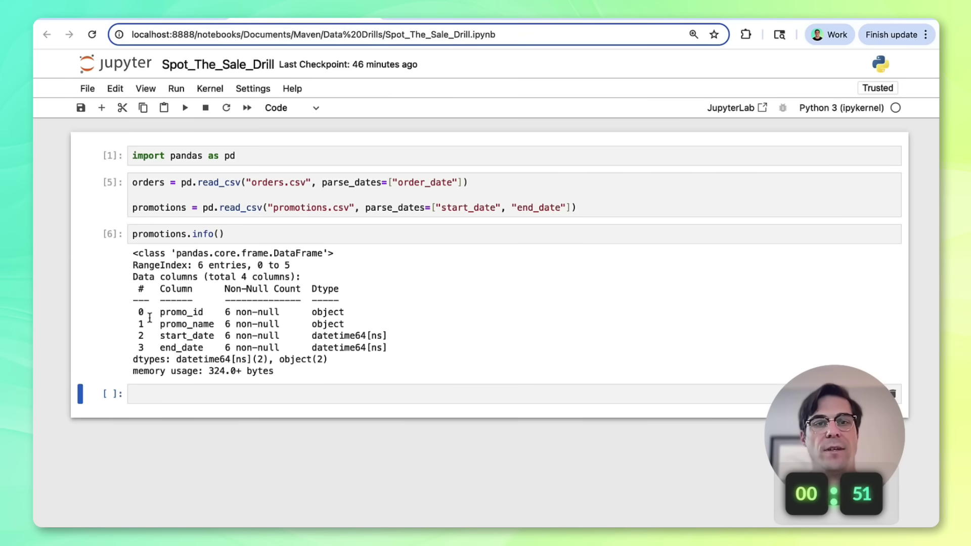
# - Confirm the new datetime64 type, then delete the promotions info check cell
pyautogui.moveTo(312, 335); pyautogui.dragTo(386, 336)
pyautogui.click(386, 336)
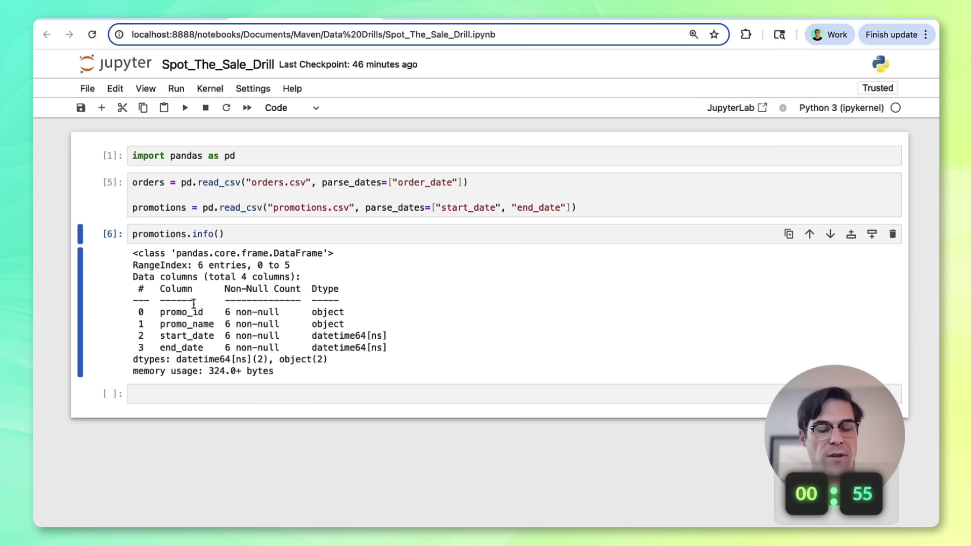
pyautogui.press('d')
pyautogui.press('d')
pyautogui.click(157, 230)
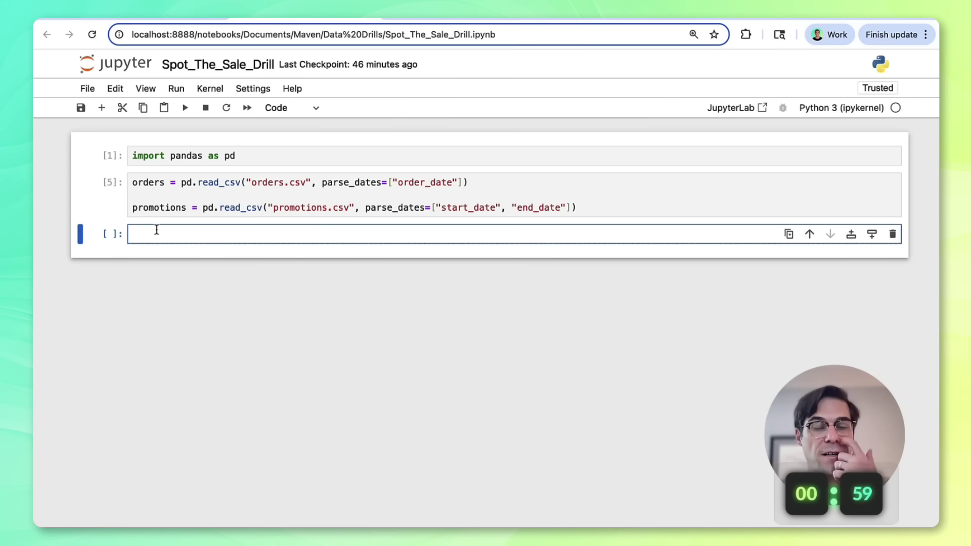
# - Start pd.merge_asof with orders sorted by order_date and promotions sorted by start_date
pyautogui.write('p')
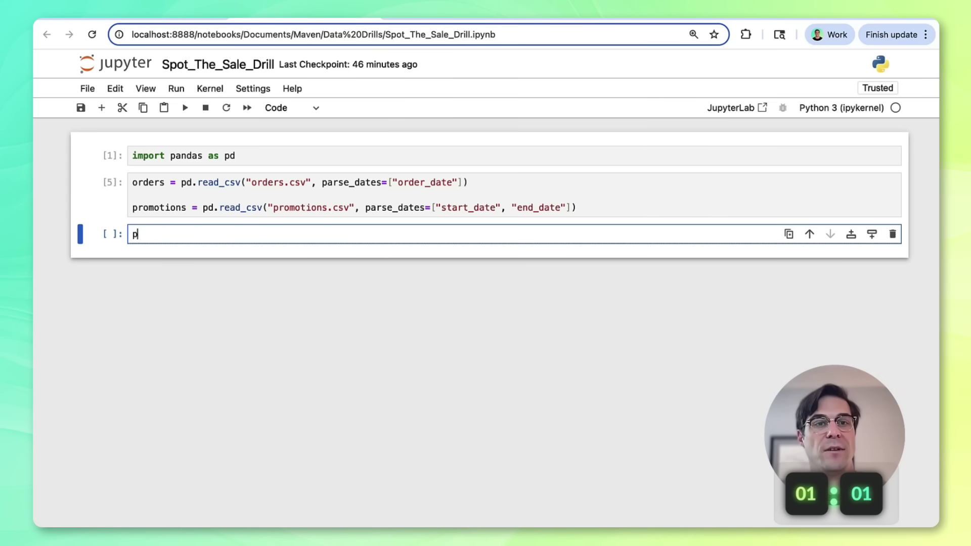
pyautogui.write('d.merge_asof(')
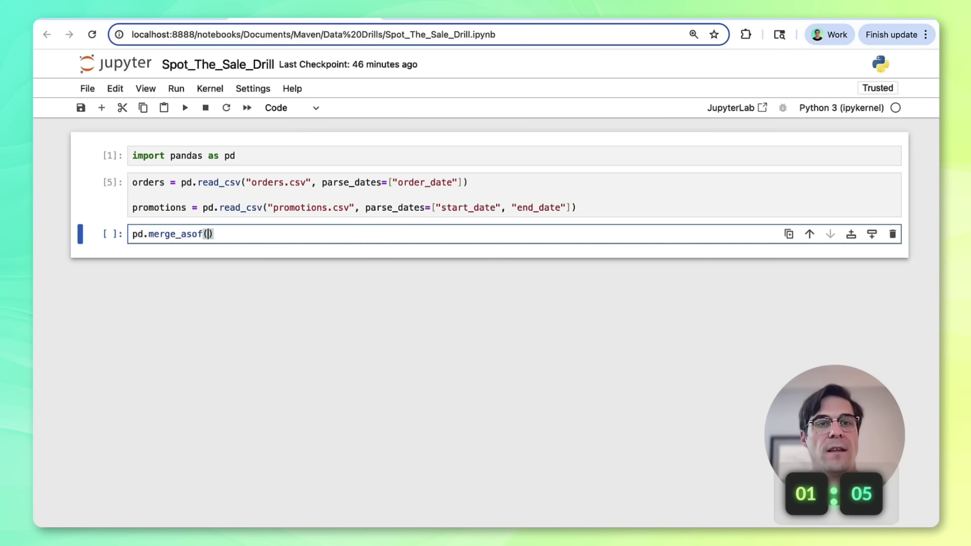
pyautogui.press('Return')
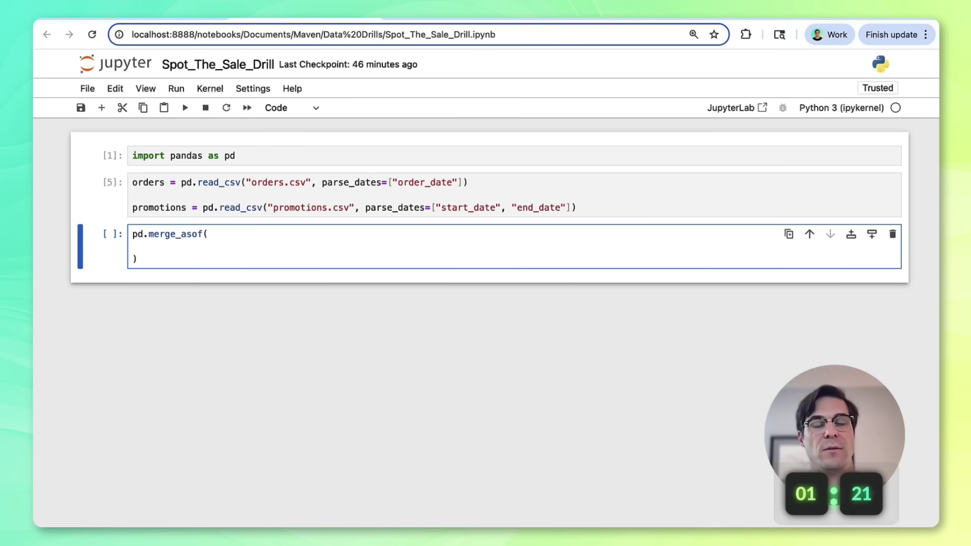
pyautogui.write('orders.sort_')
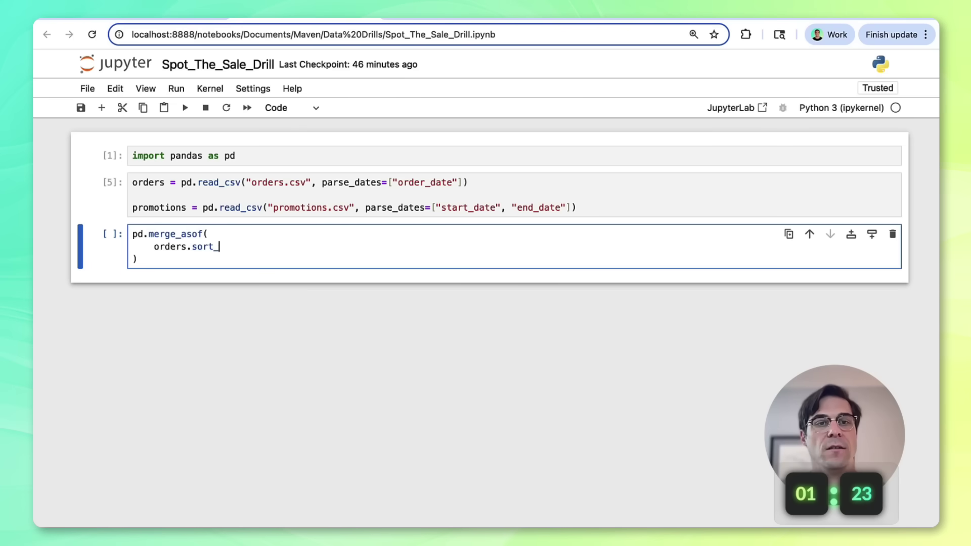
pyautogui.write('values("order_date"),')
pyautogui.press('Return')
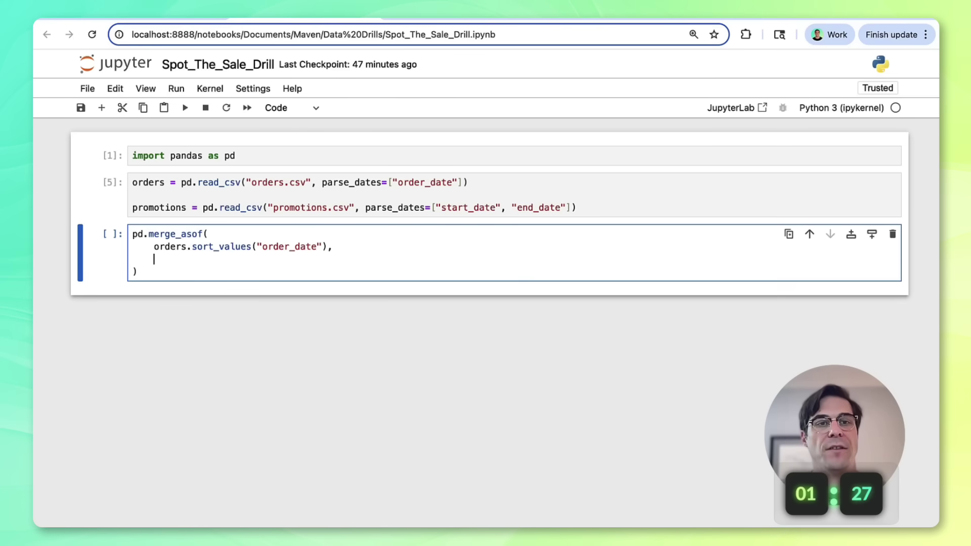
pyautogui.write('promotions.sort_values')
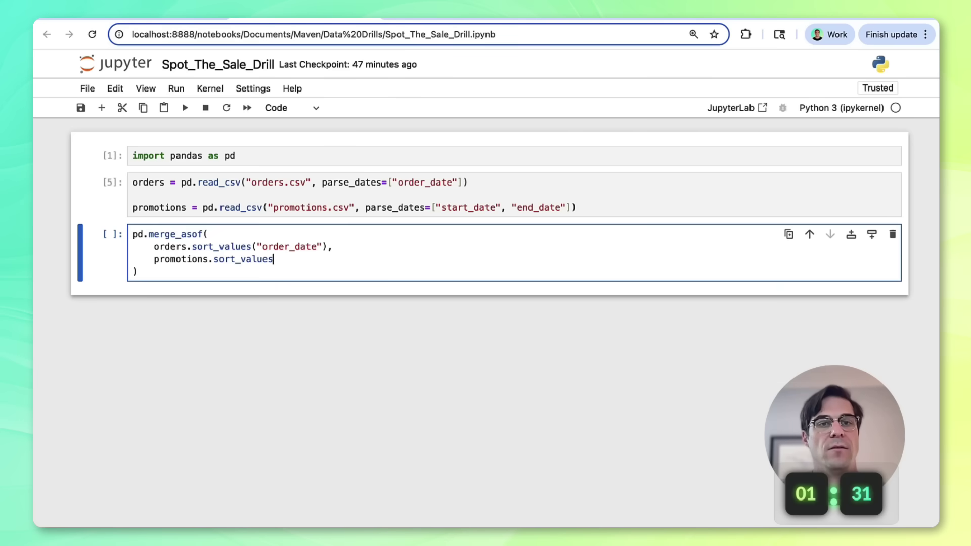
pyautogui.write('("')
pyautogui.write('start_date")')
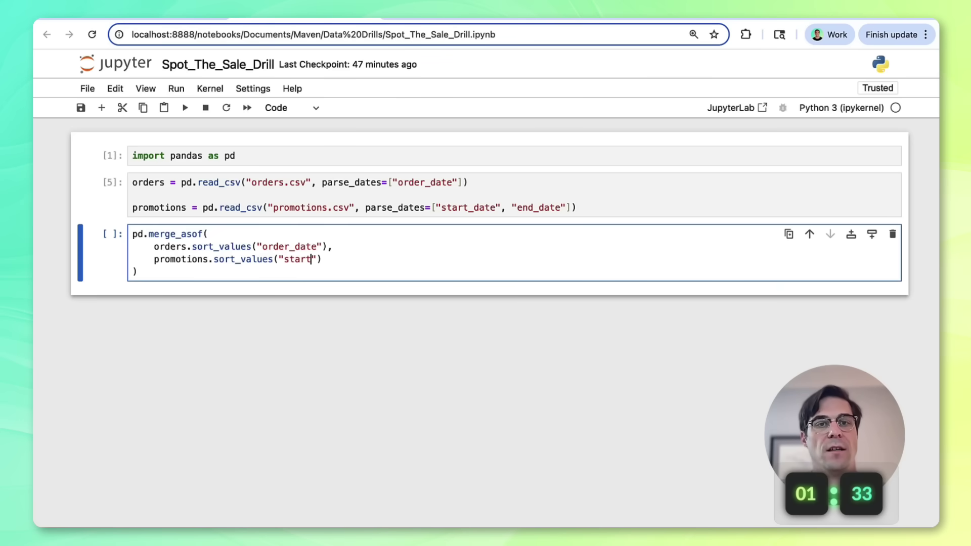
pyautogui.write(',')
pyautogui.press('Return')
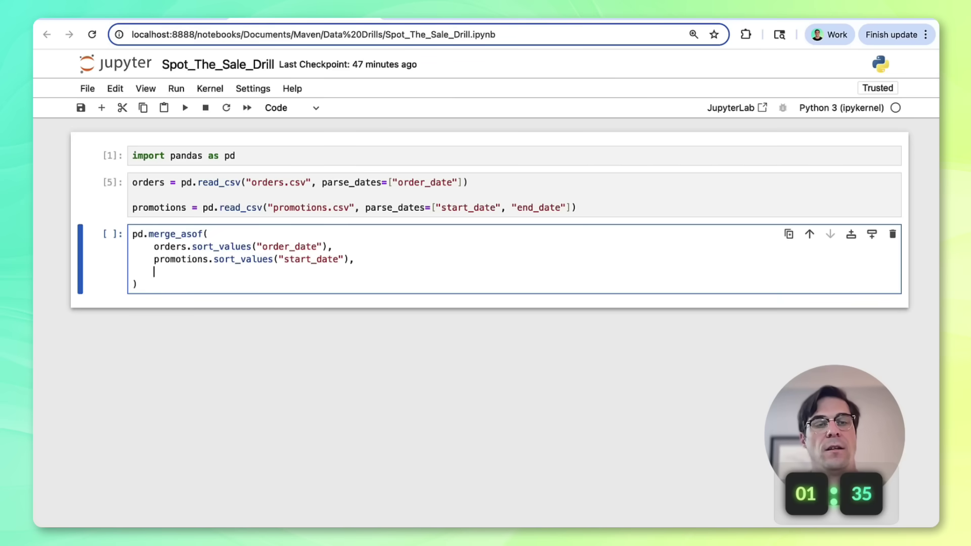
# - Add left_on="order_date", right_on="start_date" and direction="backward" arguments to the merge
pyautogui.write('left_on="')
pyautogui.write('order_date",')
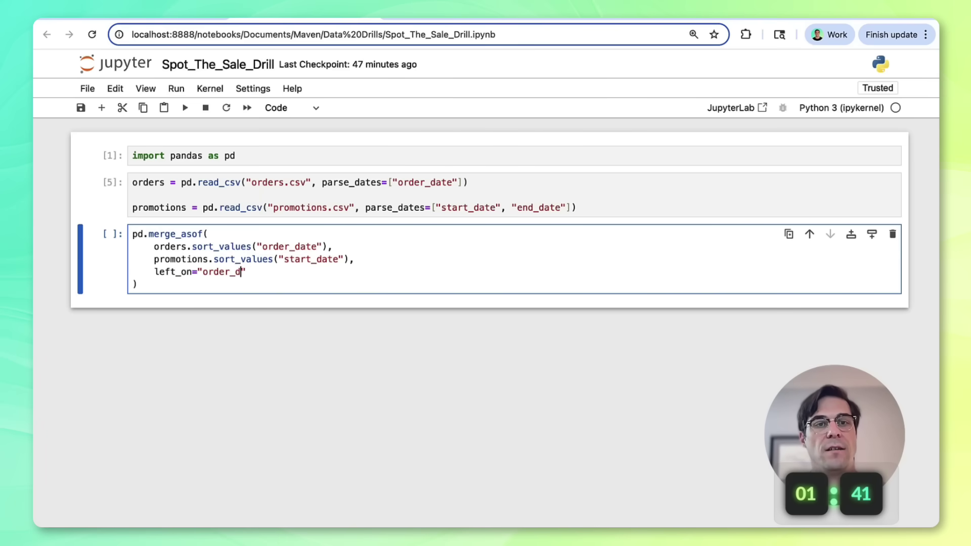
pyautogui.press('Return')
pyautogui.write('"rig')
pyautogui.press('BackSpace')
pyautogui.press('BackSpace')
pyautogui.press('BackSpace')
pyautogui.press('BackSpace')
pyautogui.press('BackSpace')
pyautogui.write('right_od')
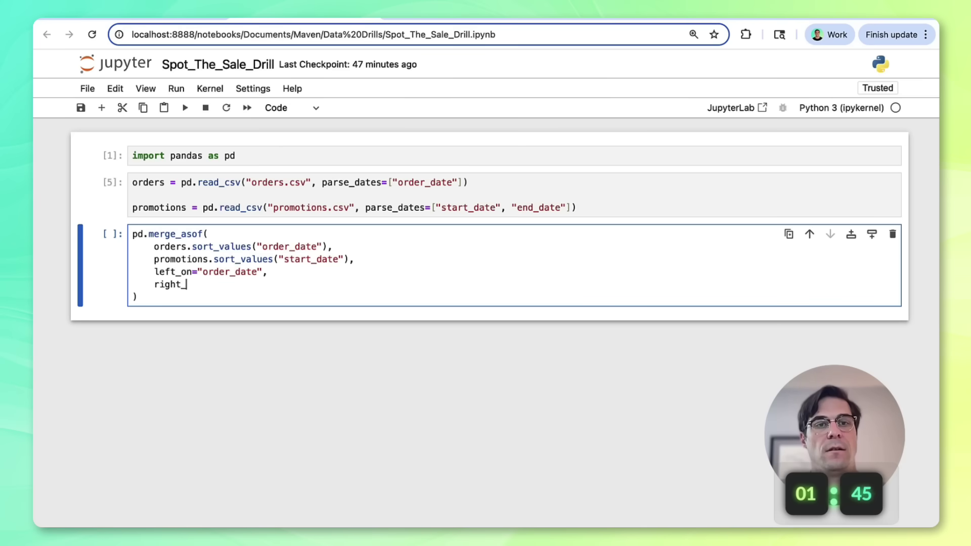
pyautogui.press('BackSpace')
pyautogui.write('n=')
pyautogui.press('BackSpace')
pyautogui.write('"start_date"')
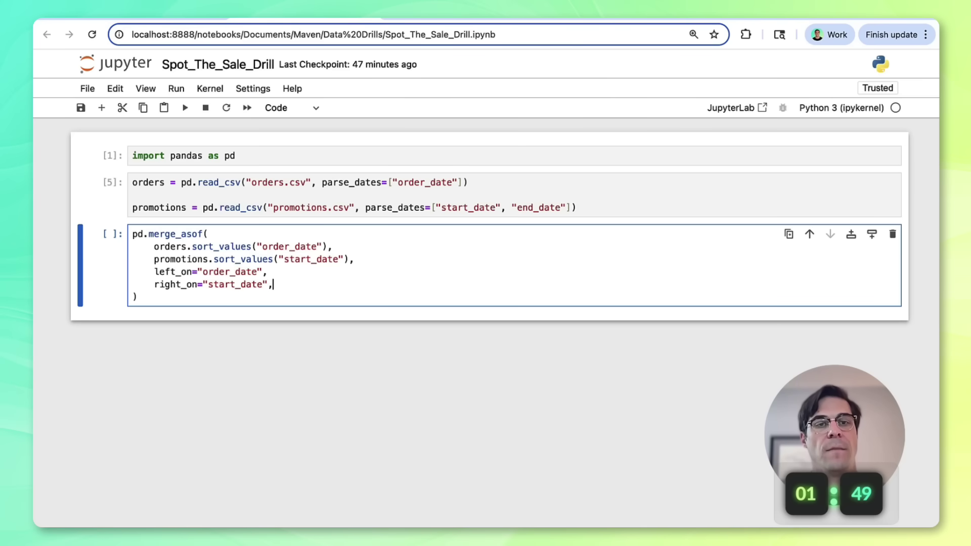
pyautogui.write(',')
pyautogui.press('Return')
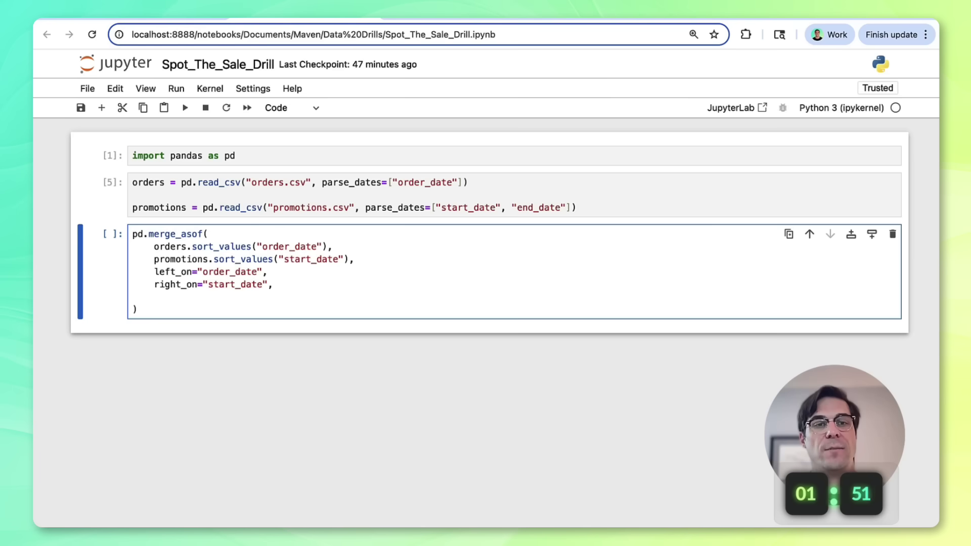
pyautogui.write('direction="')
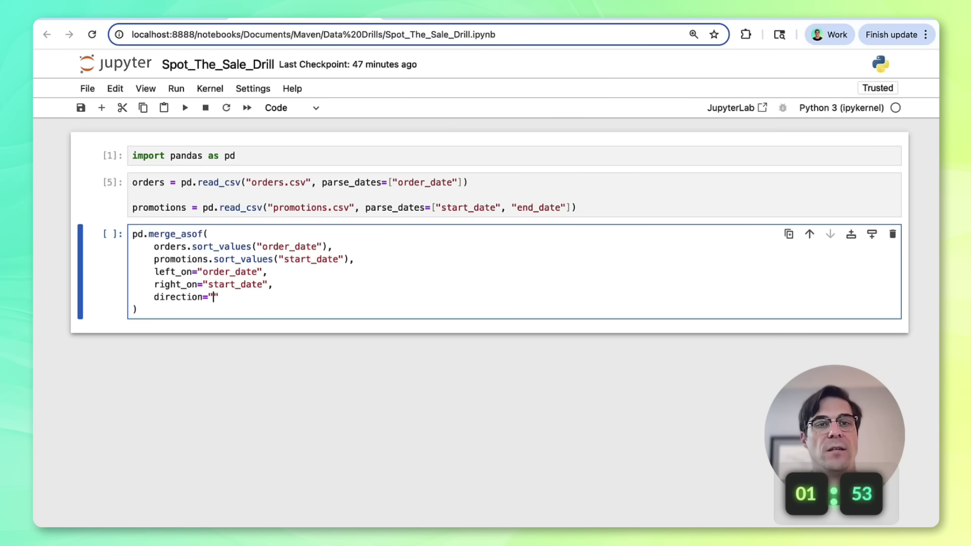
pyautogui.write('backward')
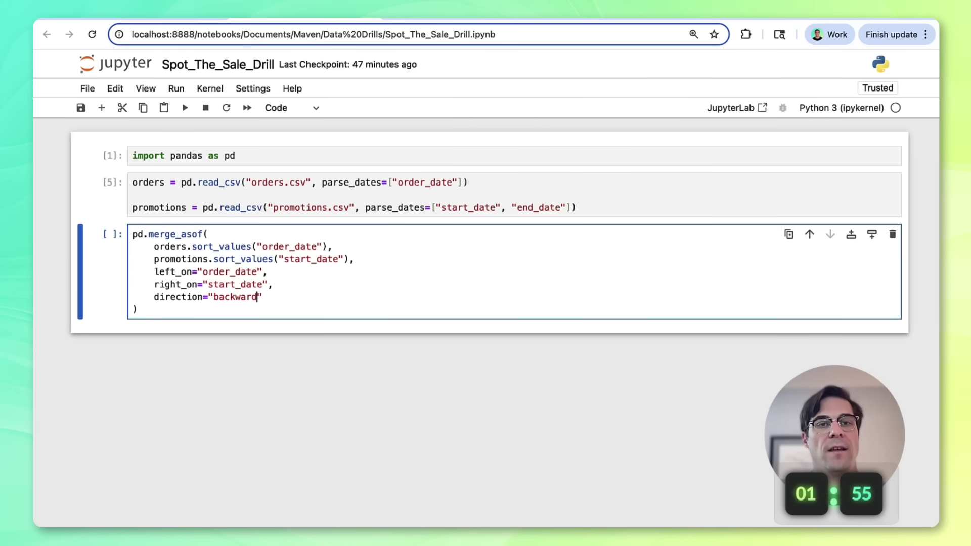
# - Run the merge_asof cell, producing 2065 rows × 7 columns
pyautogui.doubleClick(291, 247)
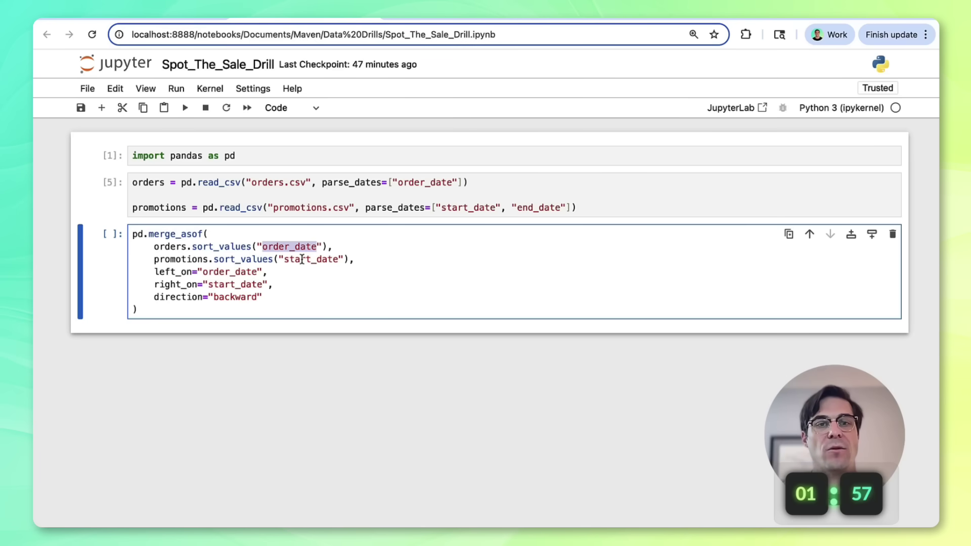
pyautogui.doubleClick(302, 259)
pyautogui.click(240, 308)
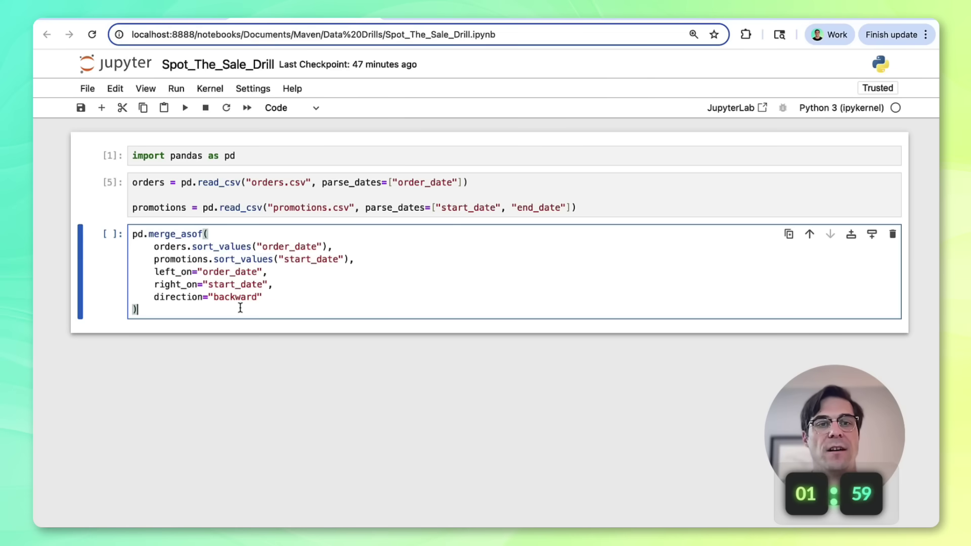
pyautogui.hotkey('shift', 'Return')
# - Inspect the last merged row: order 2025-04-30 falls after its promotion's 2025-03-20 end_date
pyautogui.scroll(-3, 225, 191)
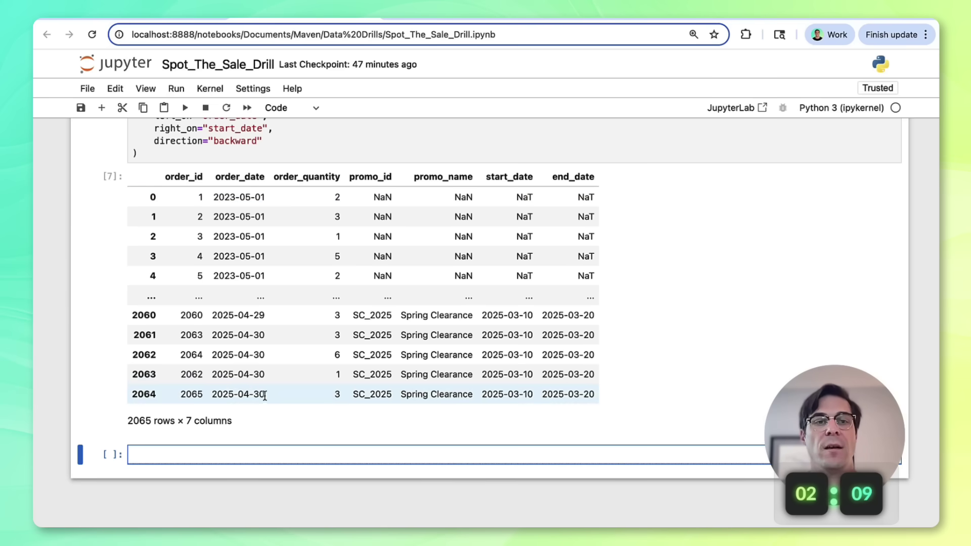
pyautogui.moveTo(211, 395); pyautogui.dragTo(268, 398)
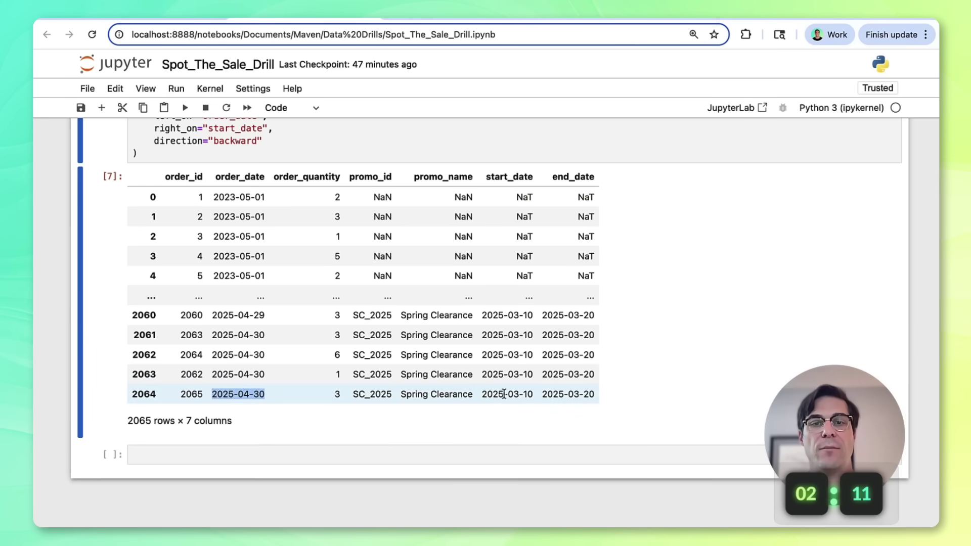
pyautogui.moveTo(485, 394); pyautogui.dragTo(548, 394)
pyautogui.click(481, 394)
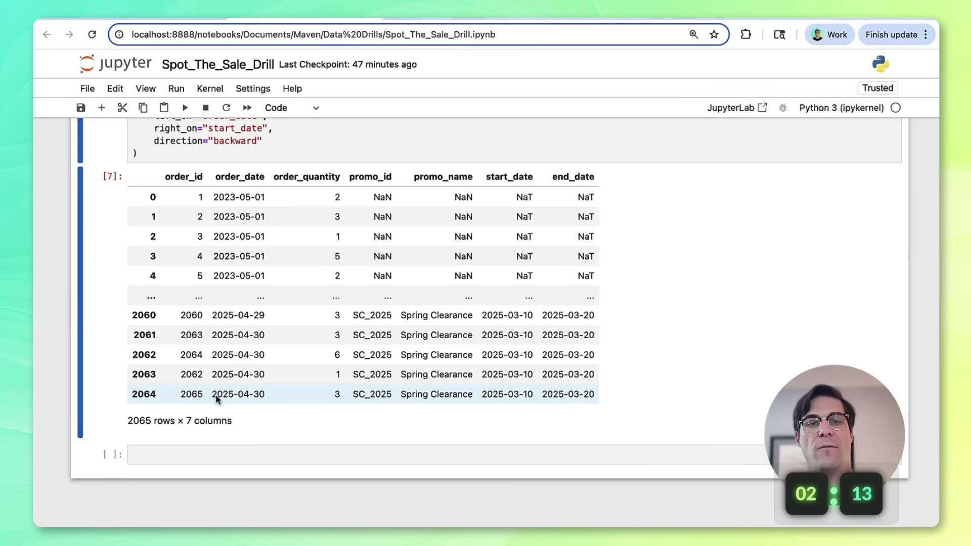
pyautogui.moveTo(215, 395); pyautogui.dragTo(264, 395)
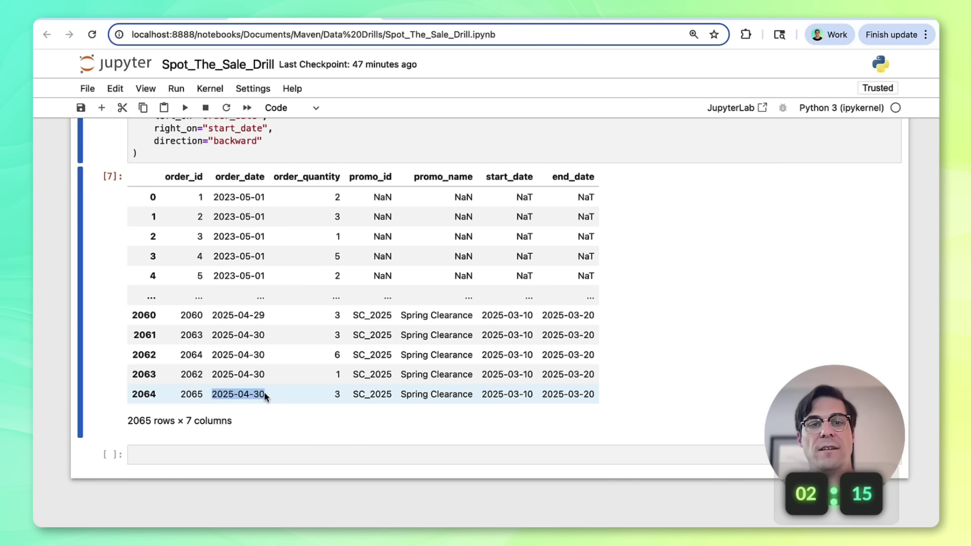
pyautogui.moveTo(545, 397); pyautogui.dragTo(597, 397)
pyautogui.scroll(3, 380, 286)
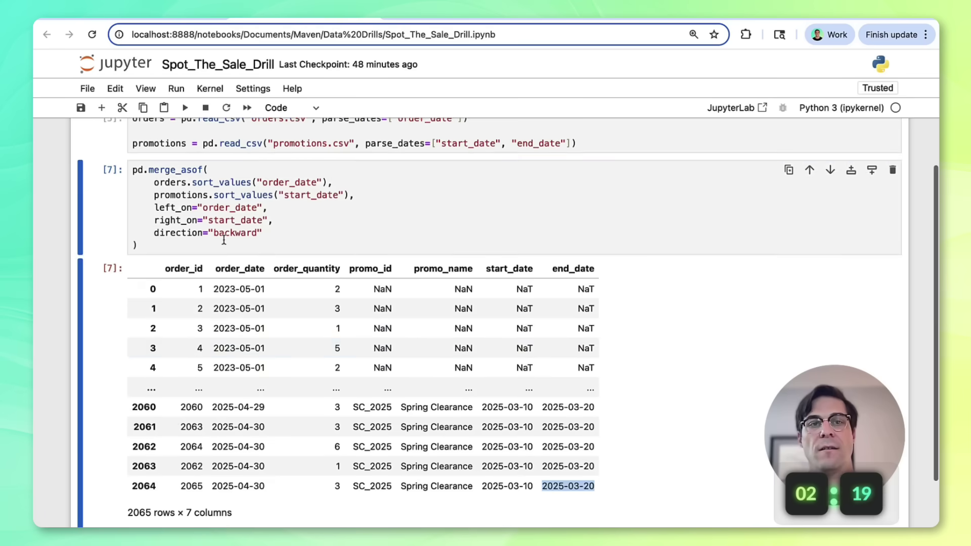
# - Append .query("order_date <= end_date") to the merge and rerun, leaving 149 rows
pyautogui.click(172, 257)
pyautogui.write('.query("')
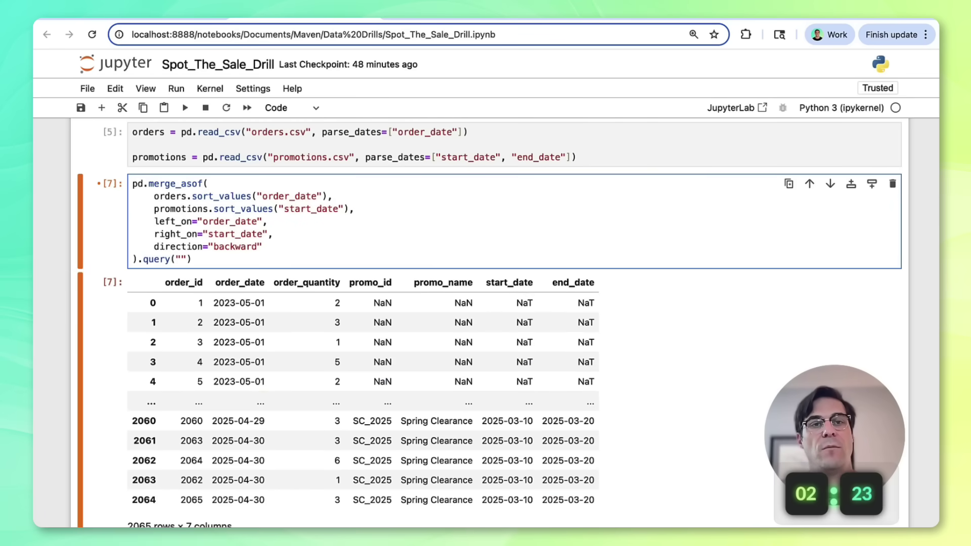
pyautogui.write('order_date')
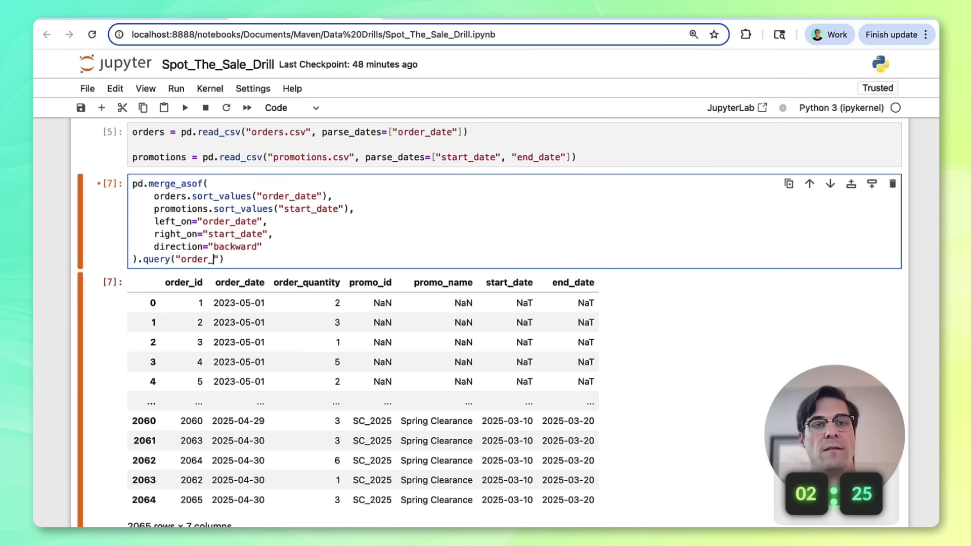
pyautogui.write(' <= ')
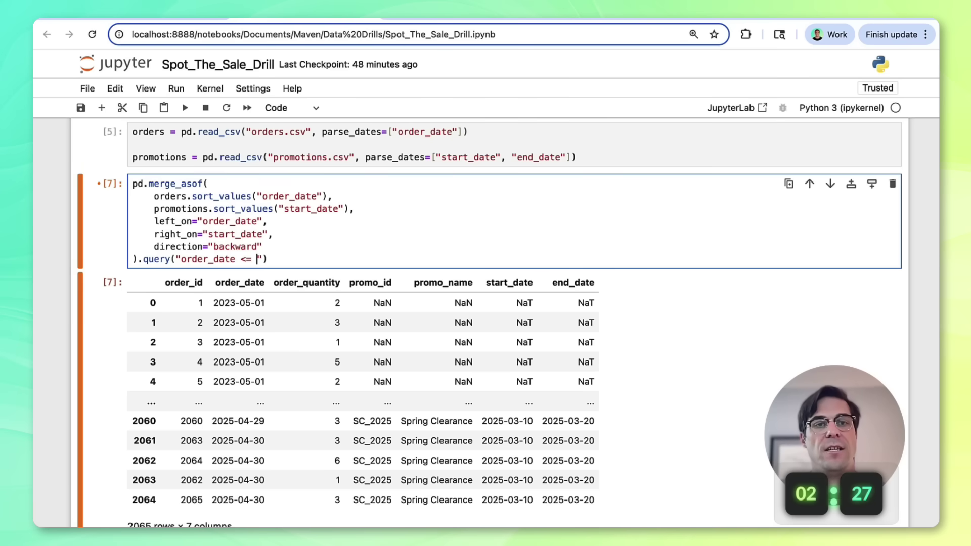
pyautogui.write('end_date')
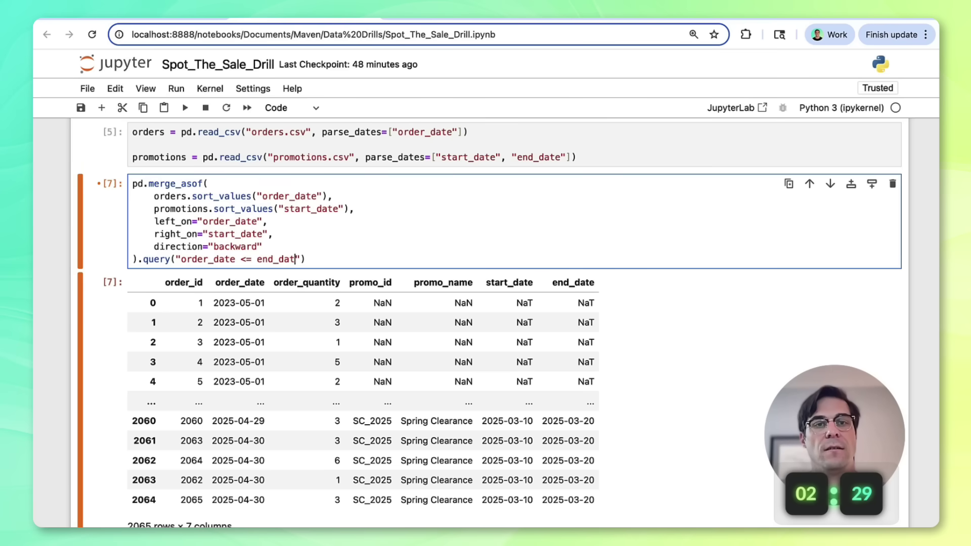
pyautogui.hotkey('shift', 'Return')
# - Verify boundary matches: row 609 on its 2023-11-24 start_date, row 1951 on its 2025-03-20 end_date
pyautogui.scroll(-4, 322, 282)
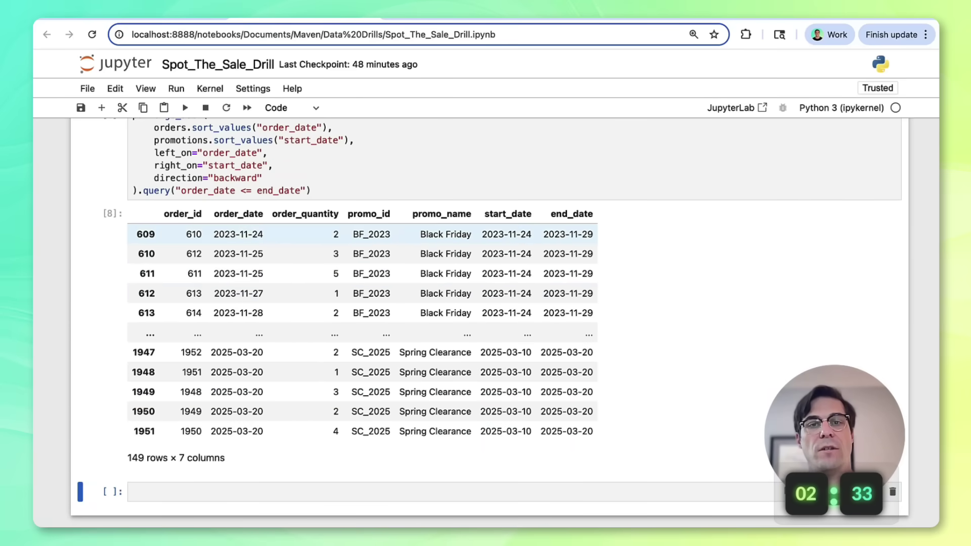
pyautogui.click(229, 234)
pyautogui.moveTo(214, 233); pyautogui.dragTo(263, 234)
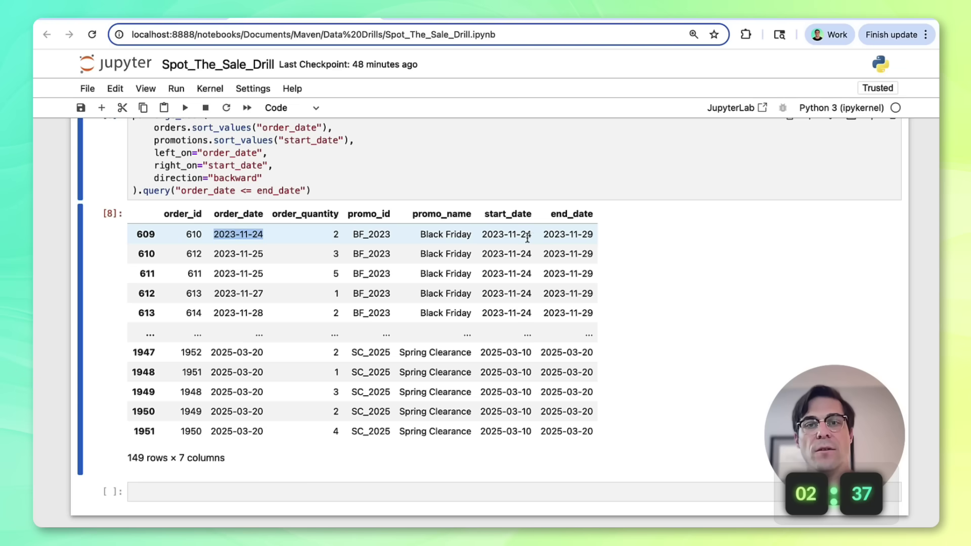
pyautogui.moveTo(483, 234); pyautogui.dragTo(532, 235)
pyautogui.moveTo(211, 430); pyautogui.dragTo(263, 430)
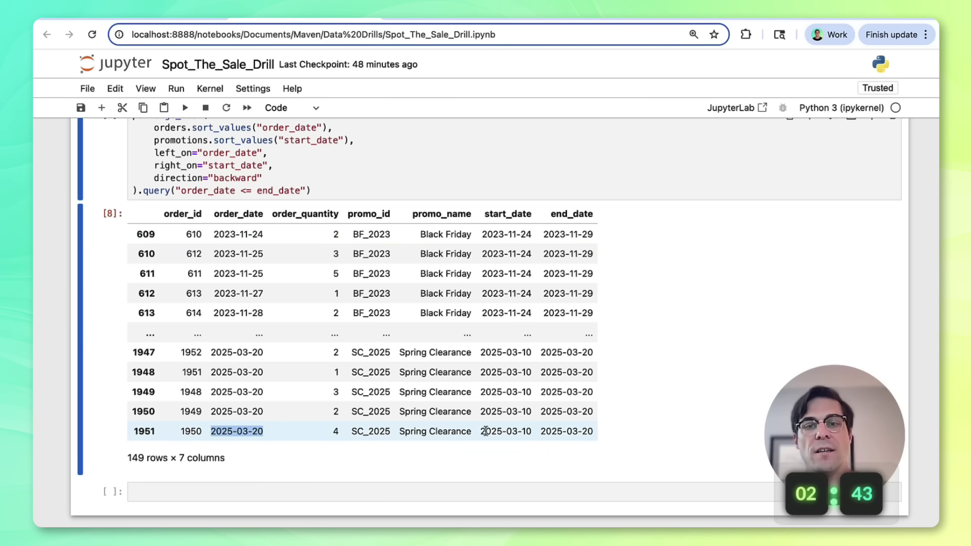
pyautogui.moveTo(540, 431); pyautogui.dragTo(598, 432)
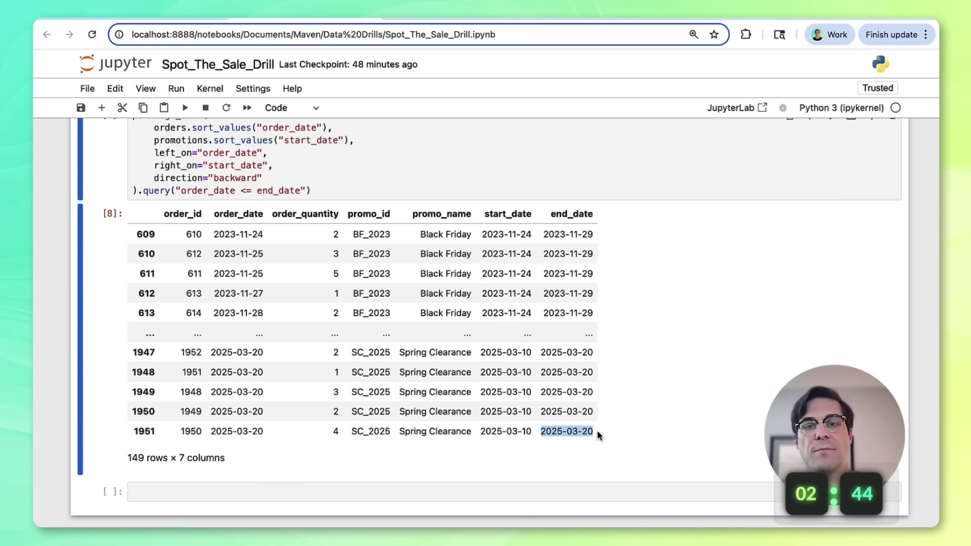
# - In a new cell, compute len(orders) - 149, giving 1916
pyautogui.click(231, 491)
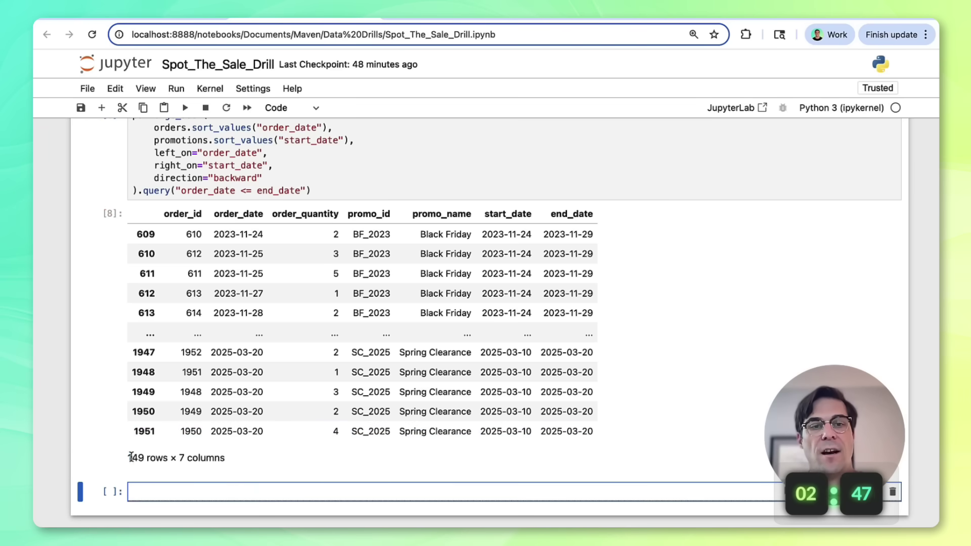
pyautogui.moveTo(128, 458); pyautogui.dragTo(156, 458)
pyautogui.click(158, 488)
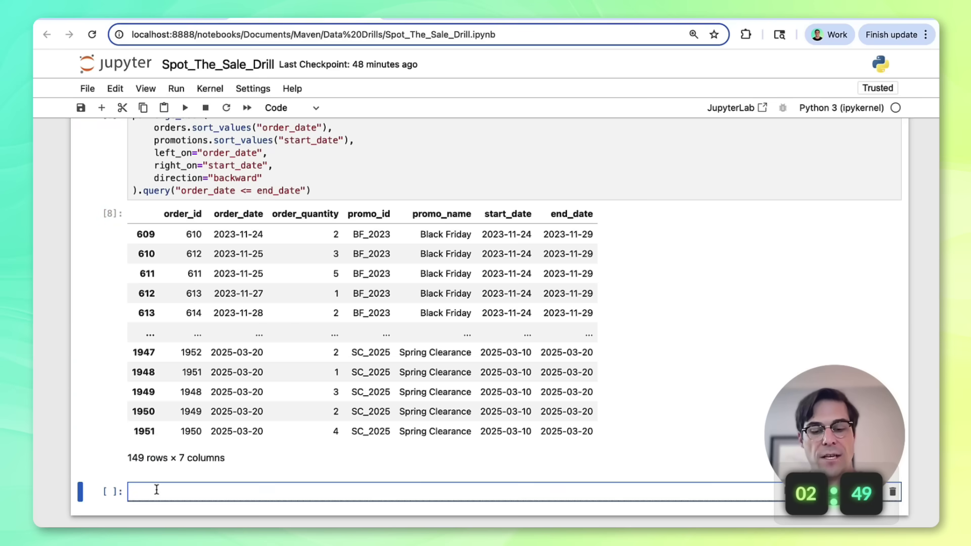
pyautogui.write('len(orders')
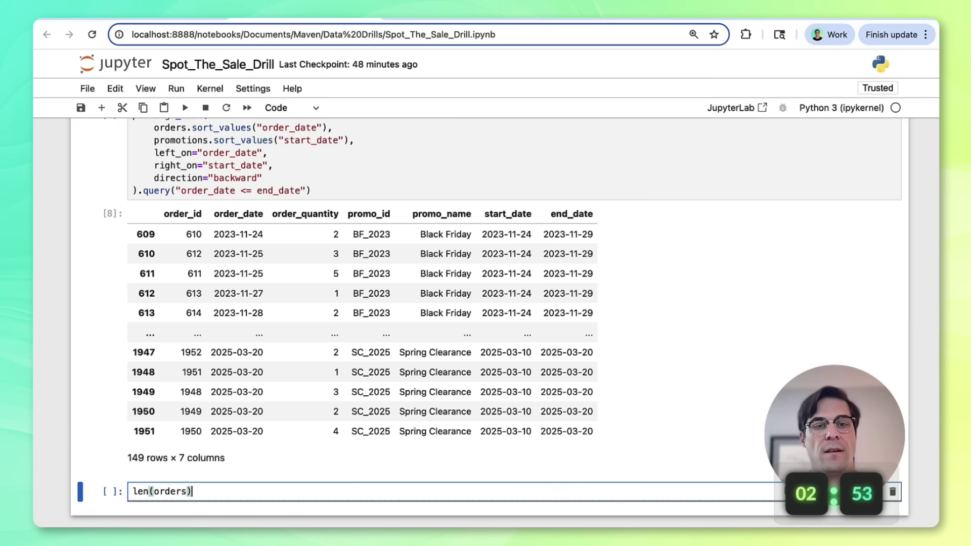
pyautogui.hotkey('shift', 'Return')
pyautogui.click(225, 466)
pyautogui.write('- 149')
pyautogui.hotkey('shift', 'Return')
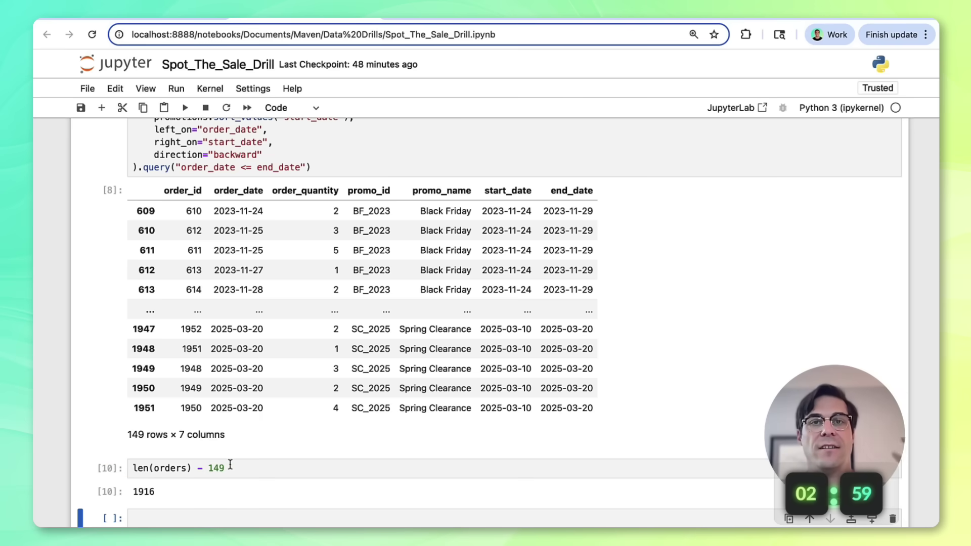
# - Enter 1916 in the Maven Analytics drill answer field and submit it
pyautogui.click(436, 21)
pyautogui.scroll(-1, 404, 313)
pyautogui.click(386, 342)
pyautogui.write('1')
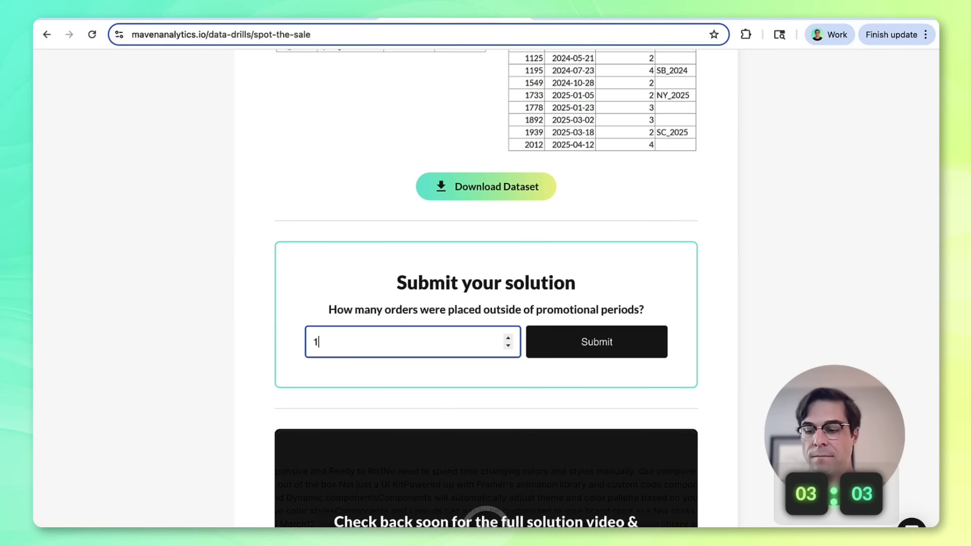
pyautogui.write('91916')
pyautogui.press('Return')
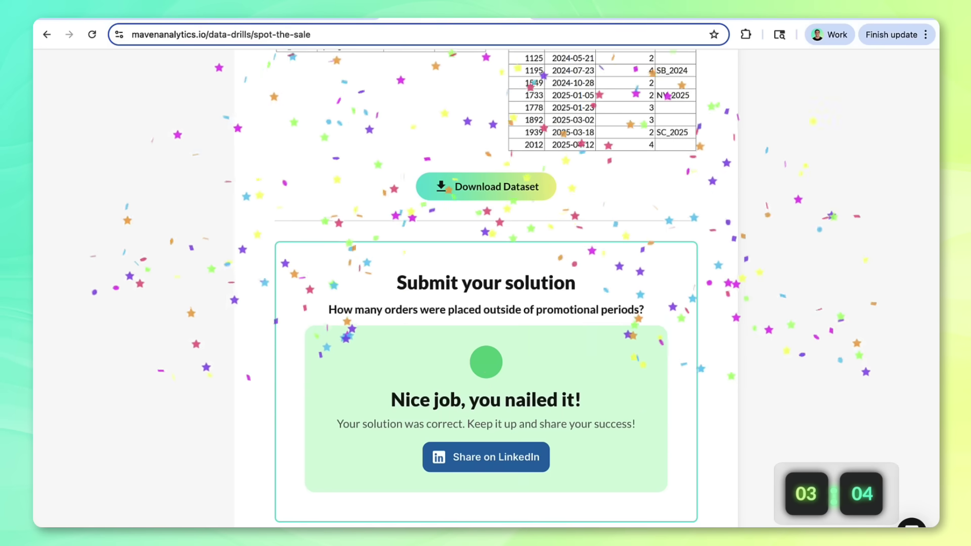